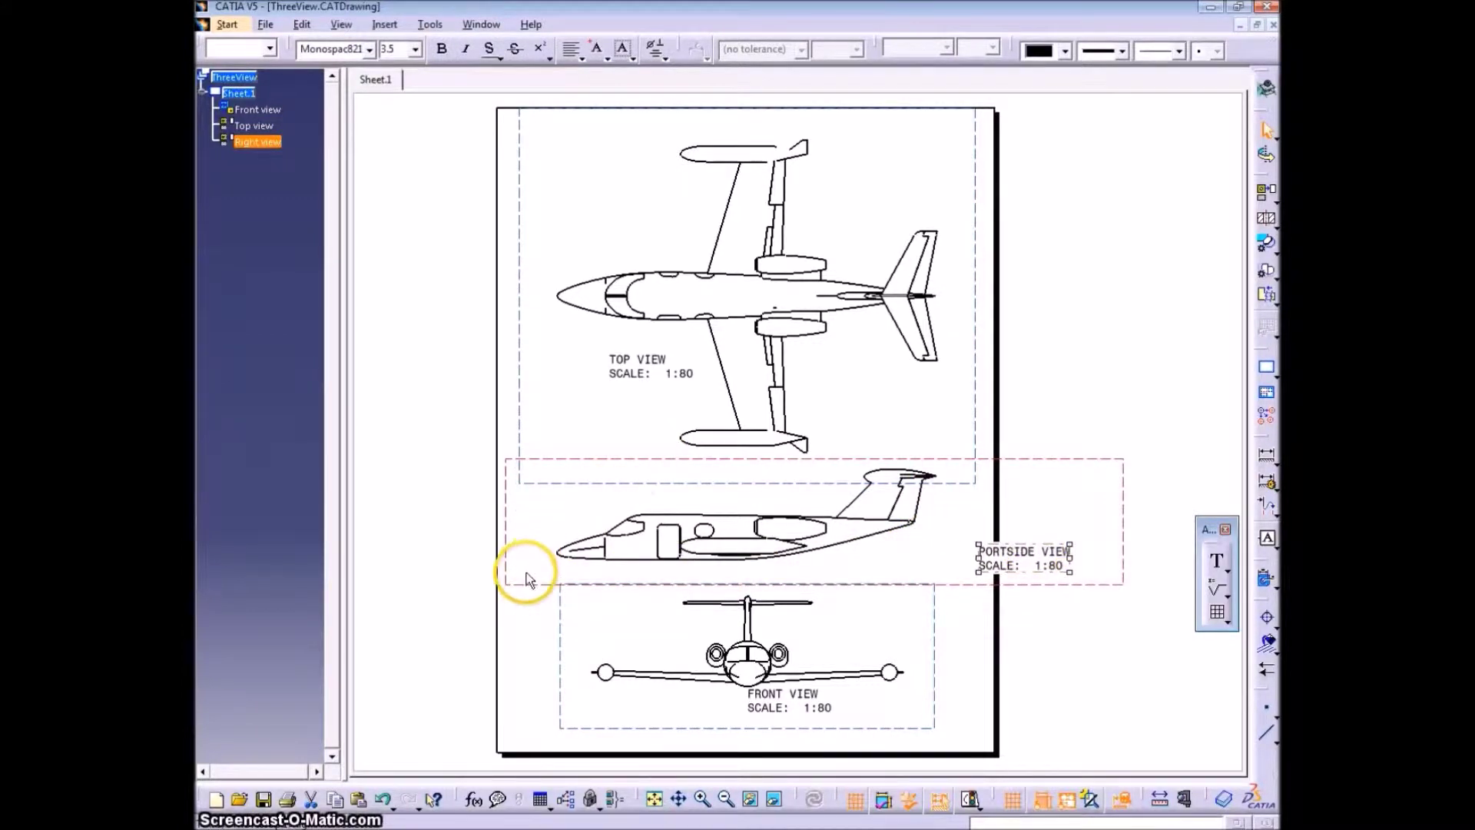
# - Select the aircraft geometry of the portside view and copy it
pyautogui.click(936, 470)
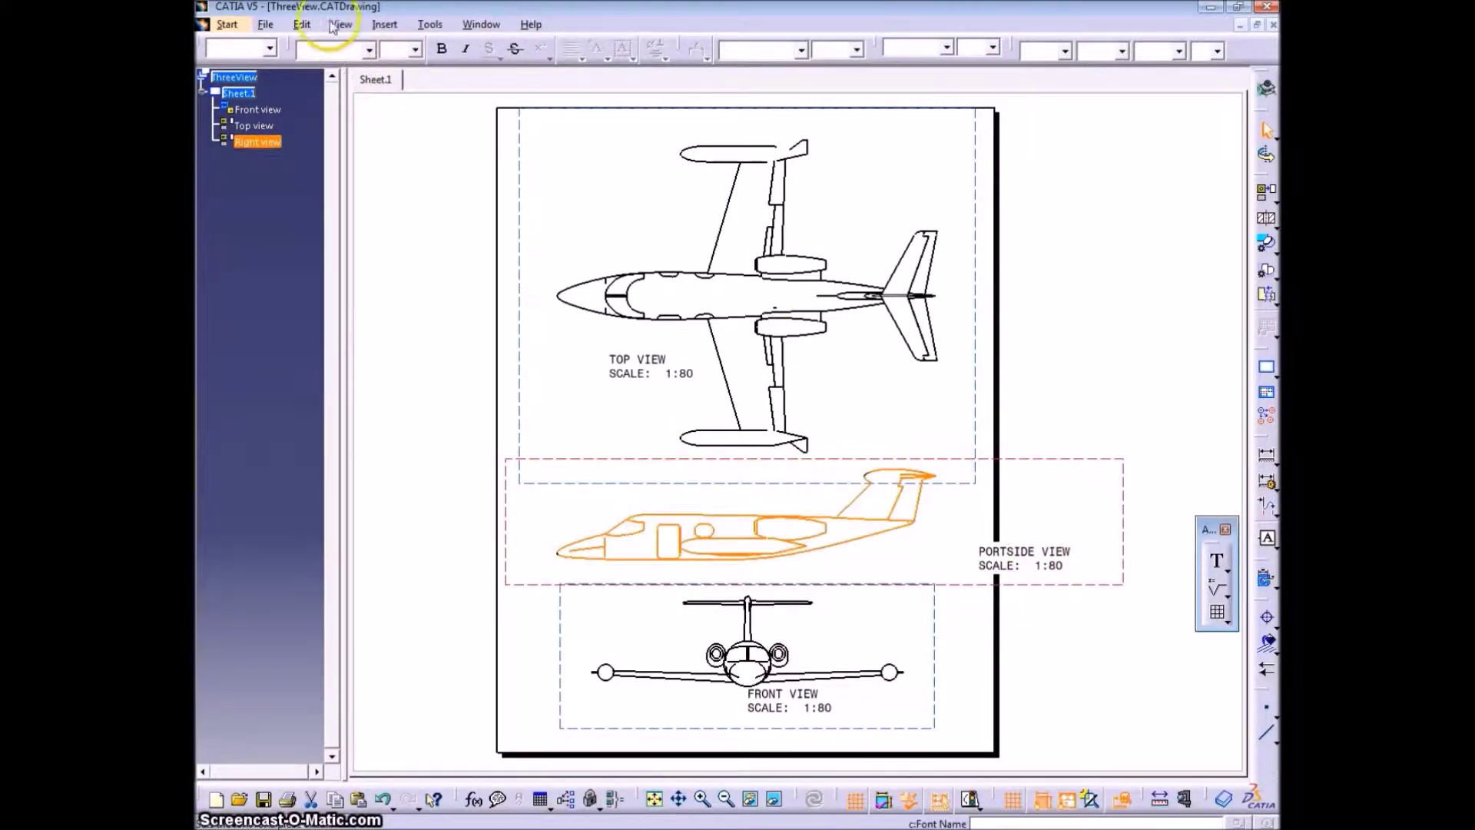
pyautogui.click(302, 24)
pyautogui.click(297, 138)
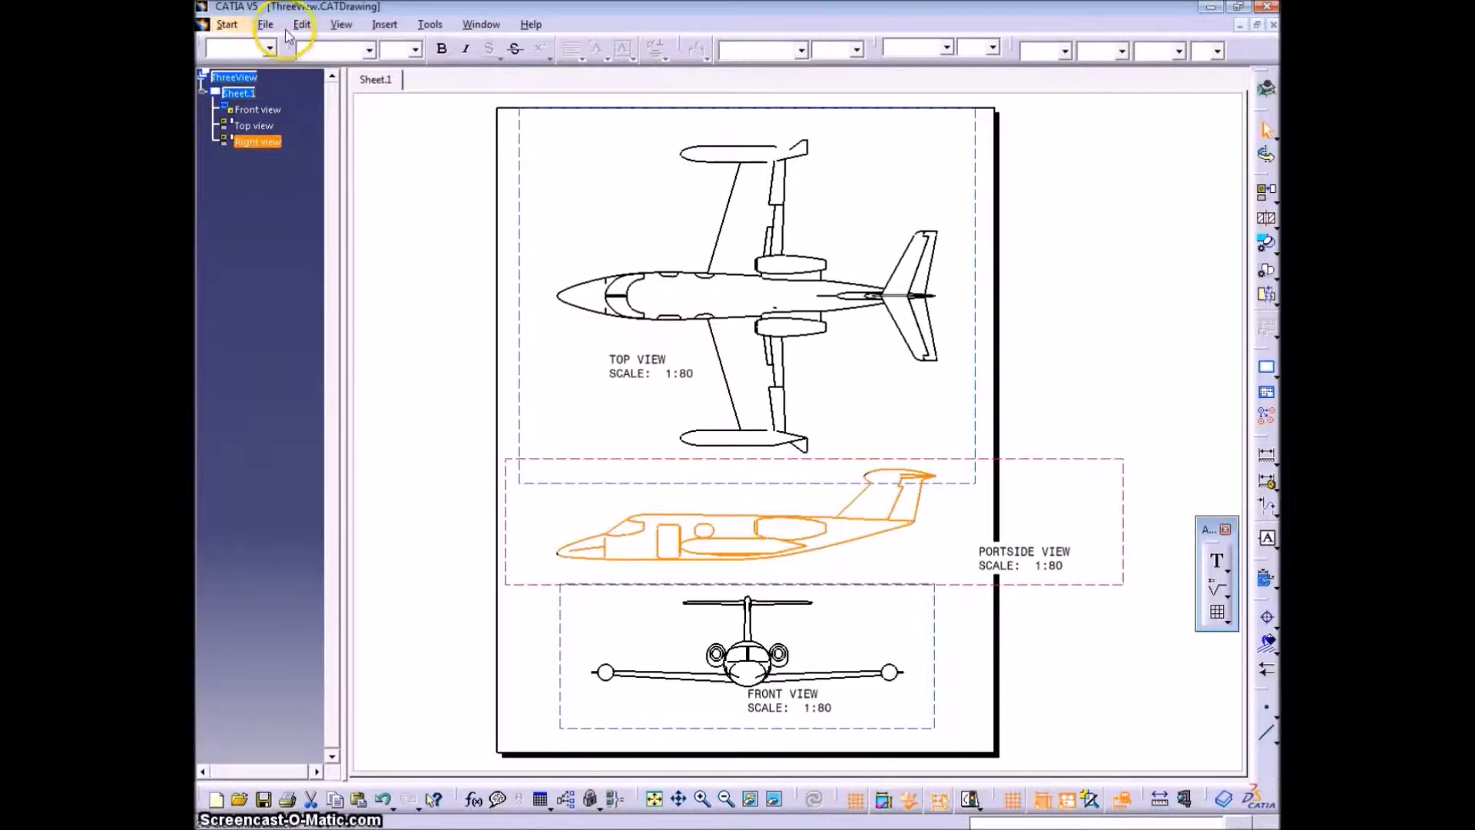
# - Create a new part named Lear23 with hybrid design enabled
pyautogui.click(484, 24)
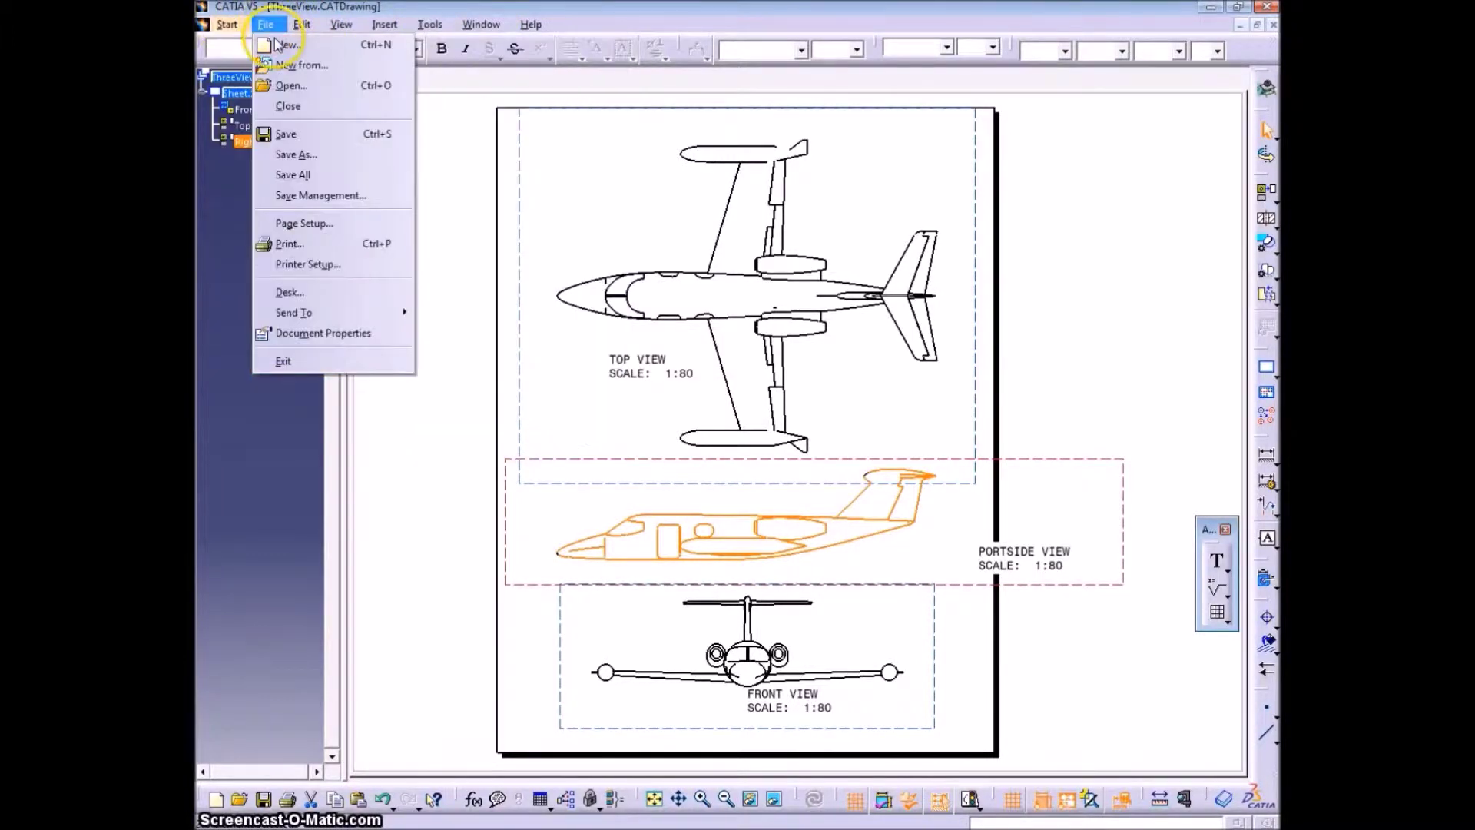
pyautogui.click(278, 44)
pyautogui.press('p')
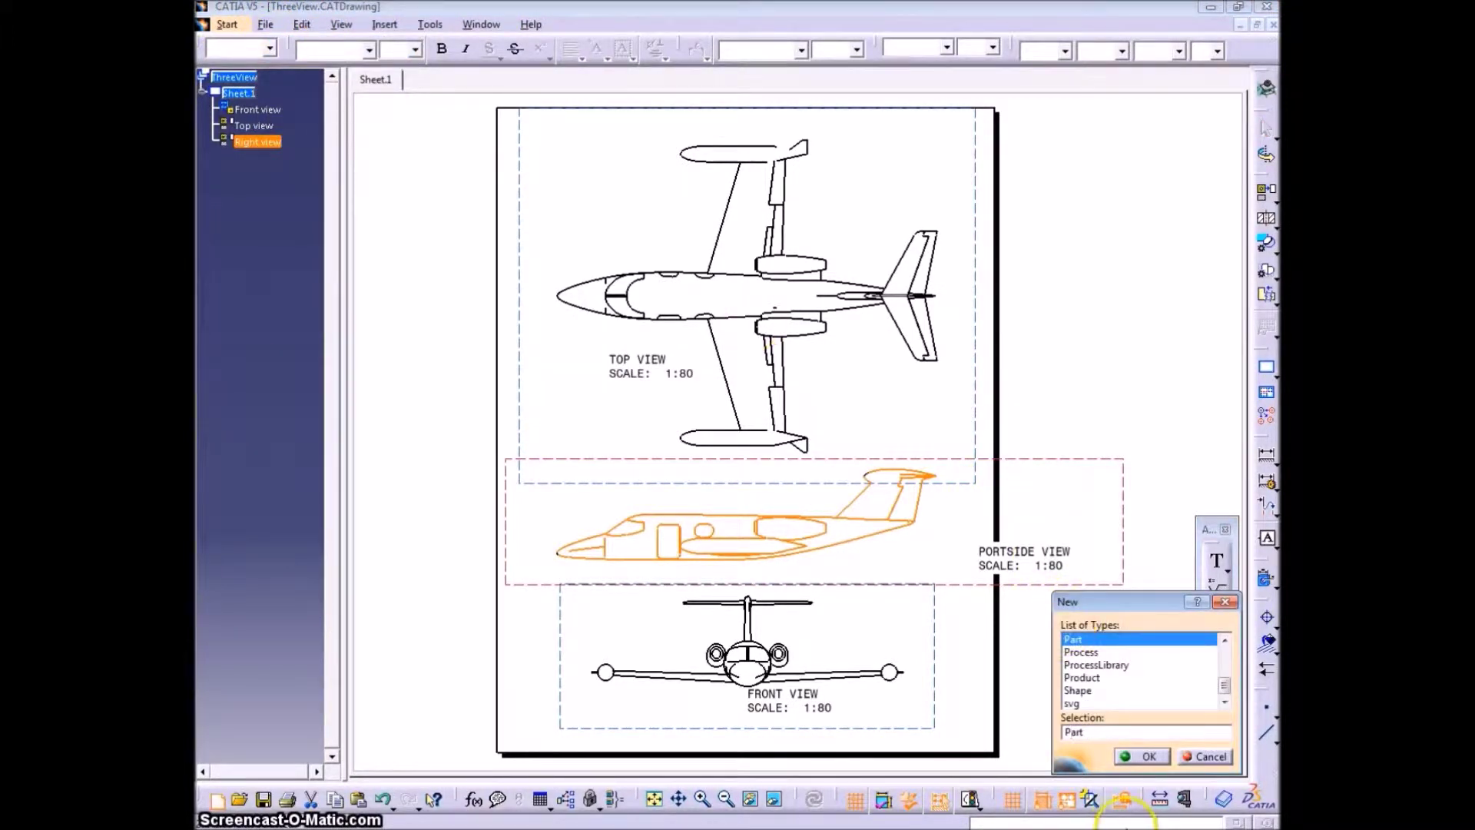
pyautogui.click(1145, 756)
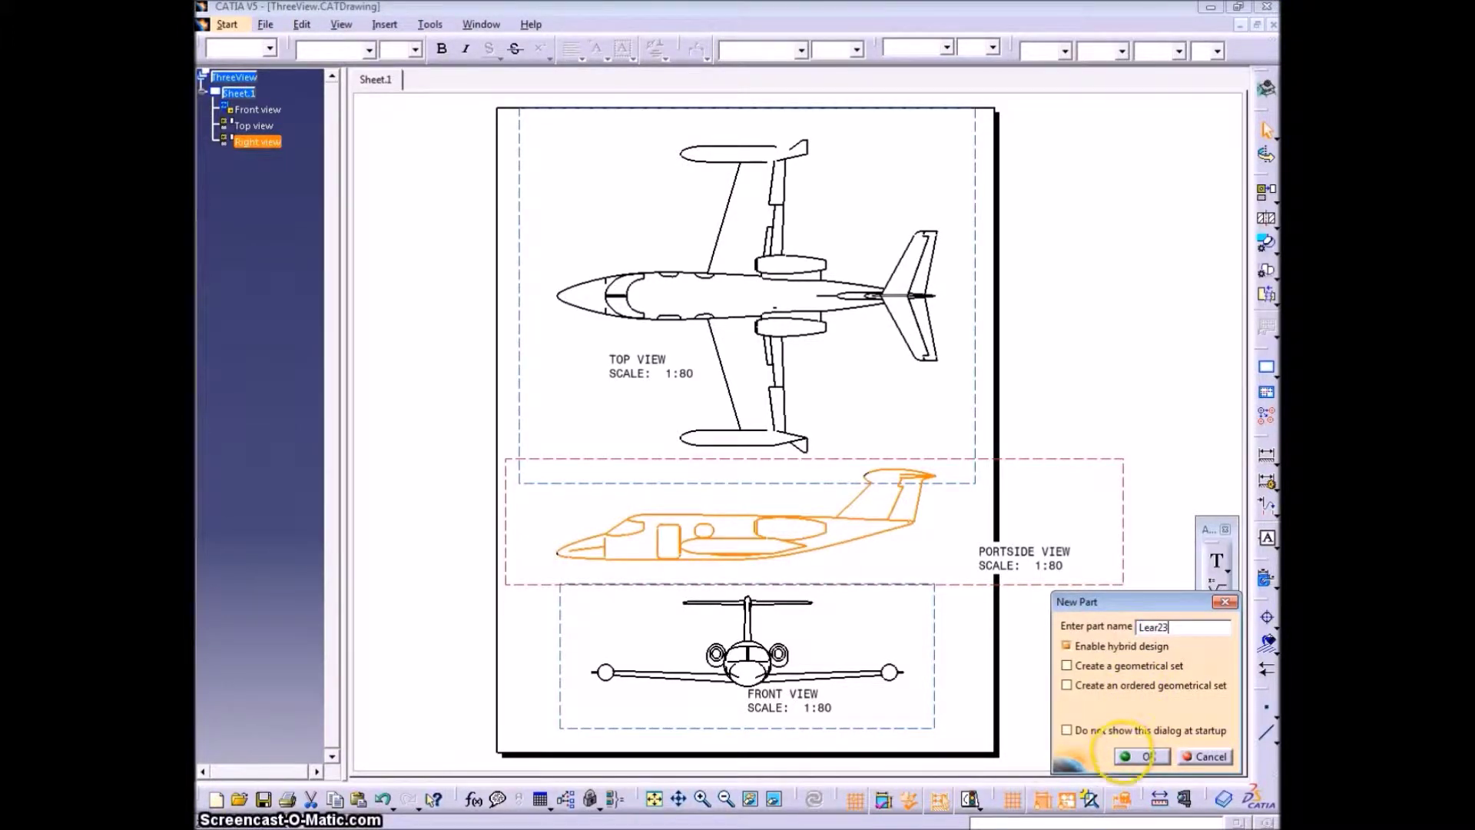
pyautogui.click(1150, 756)
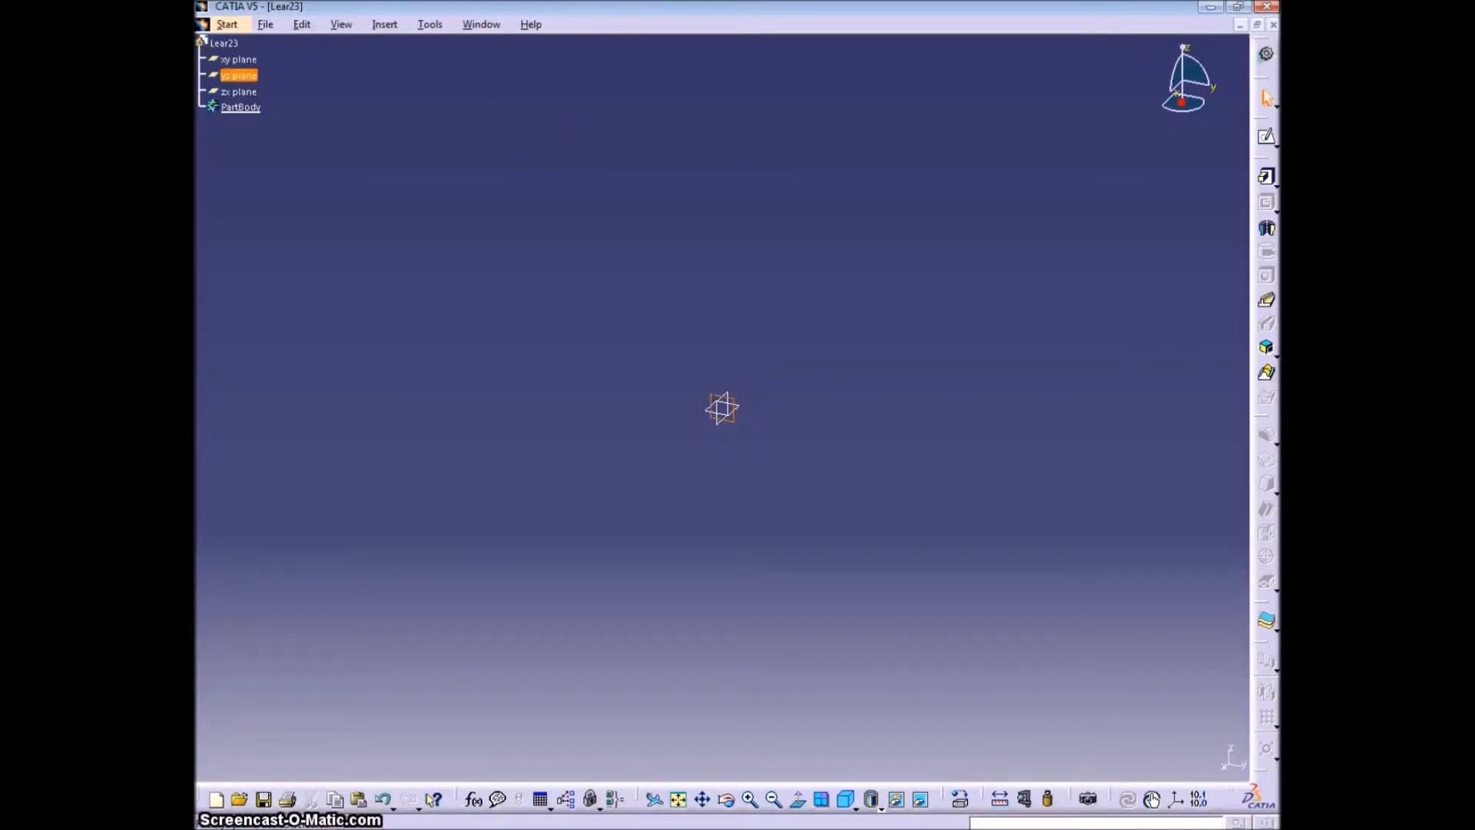
# - Open a sketch on the zx plane of the new part, leaving the one started on the yz plane
pyautogui.click(1266, 136)
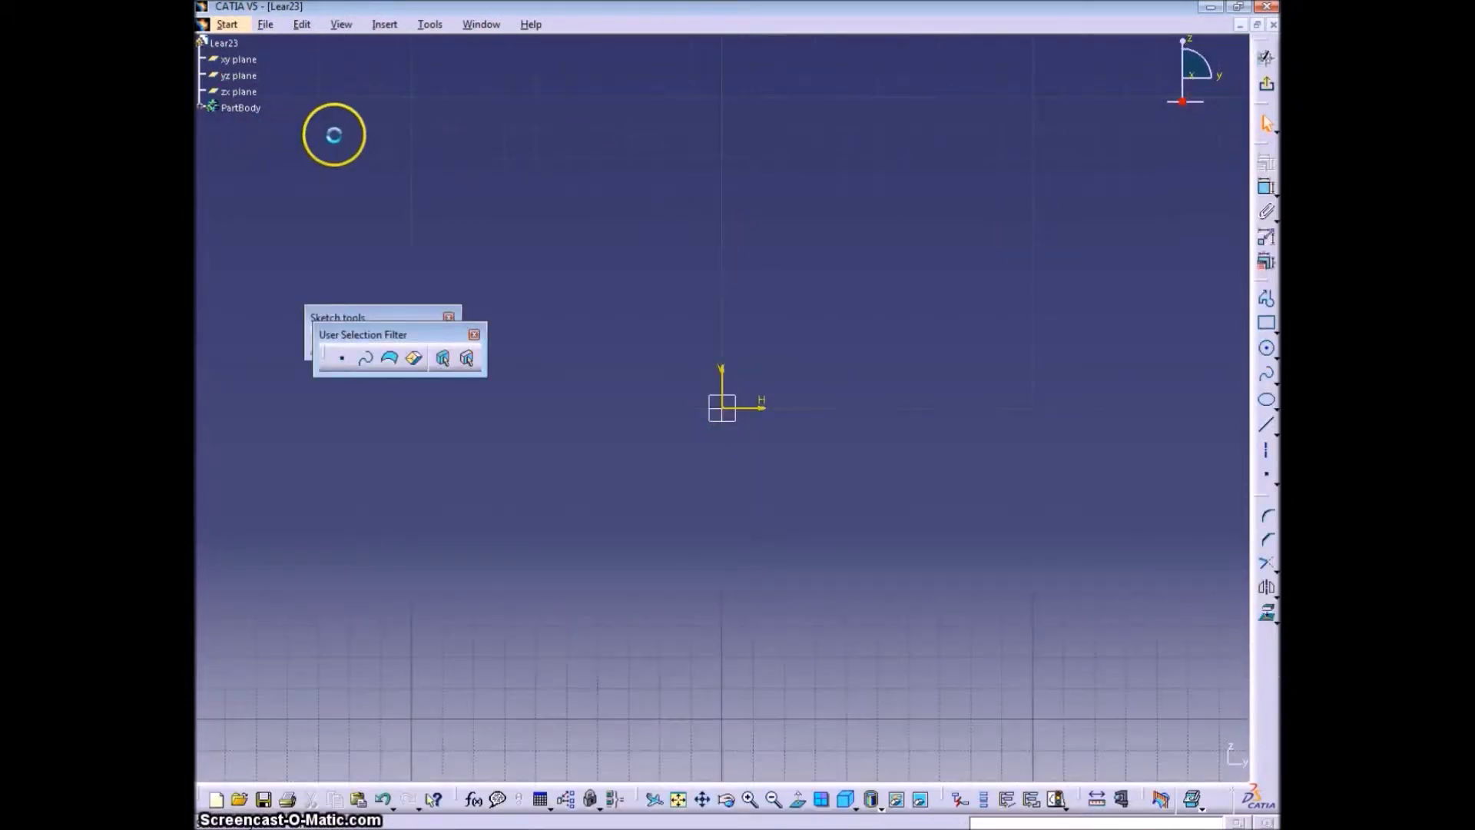
pyautogui.click(1266, 86)
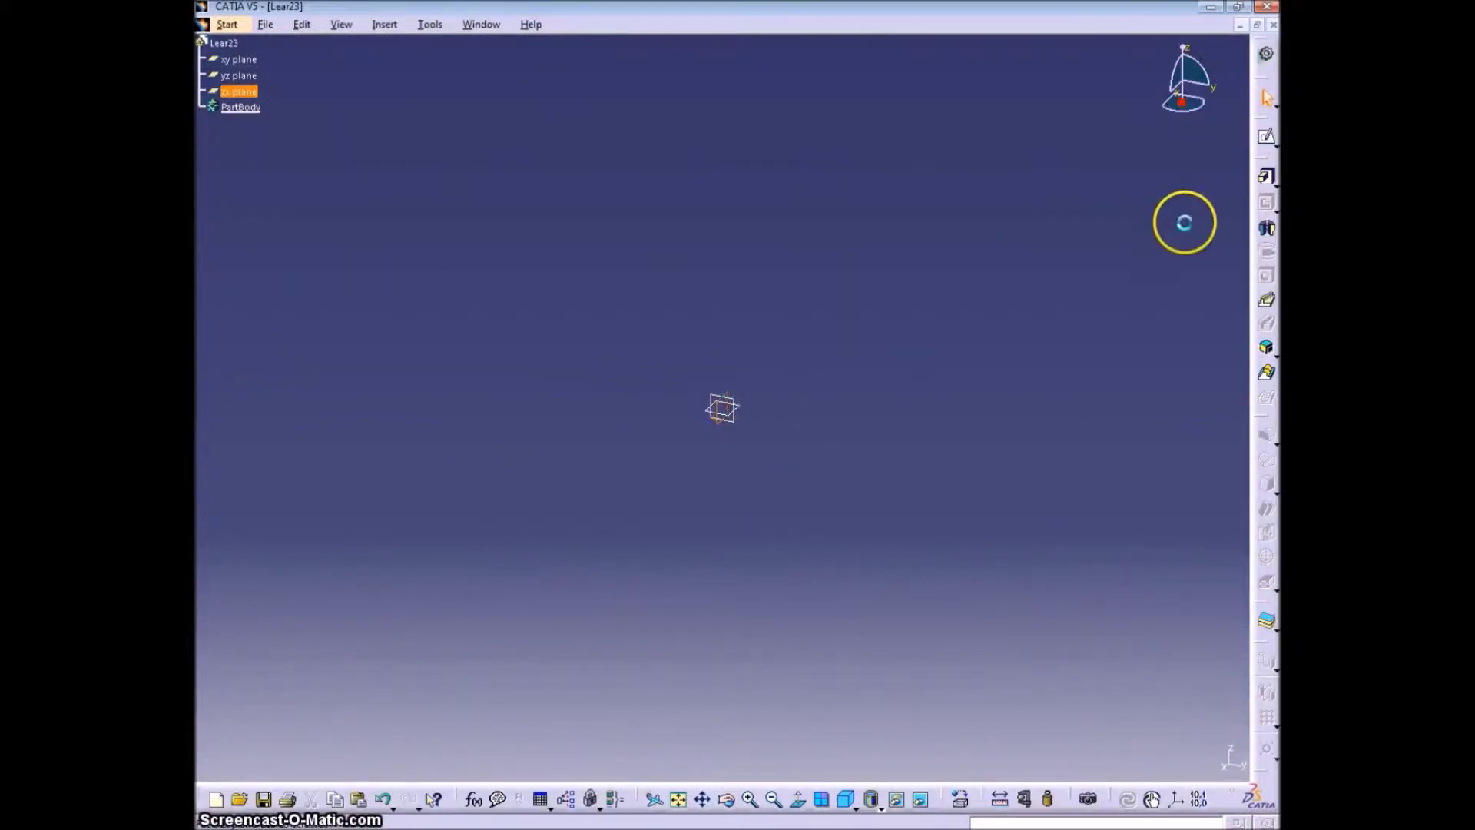
pyautogui.click(1264, 142)
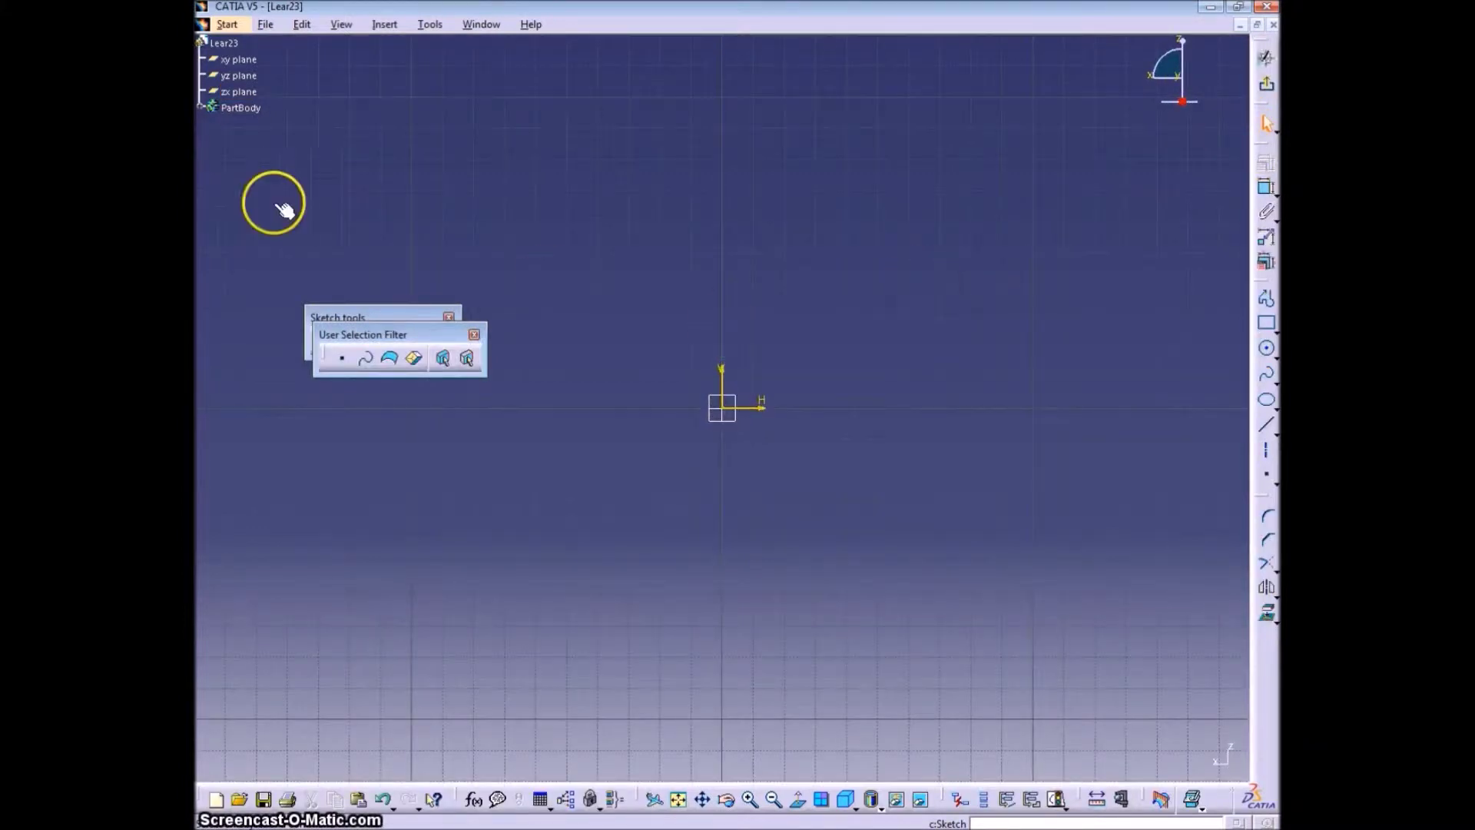
# - Try to paste the copied portside view into the zx plane sketch
pyautogui.rightClick(241, 123)
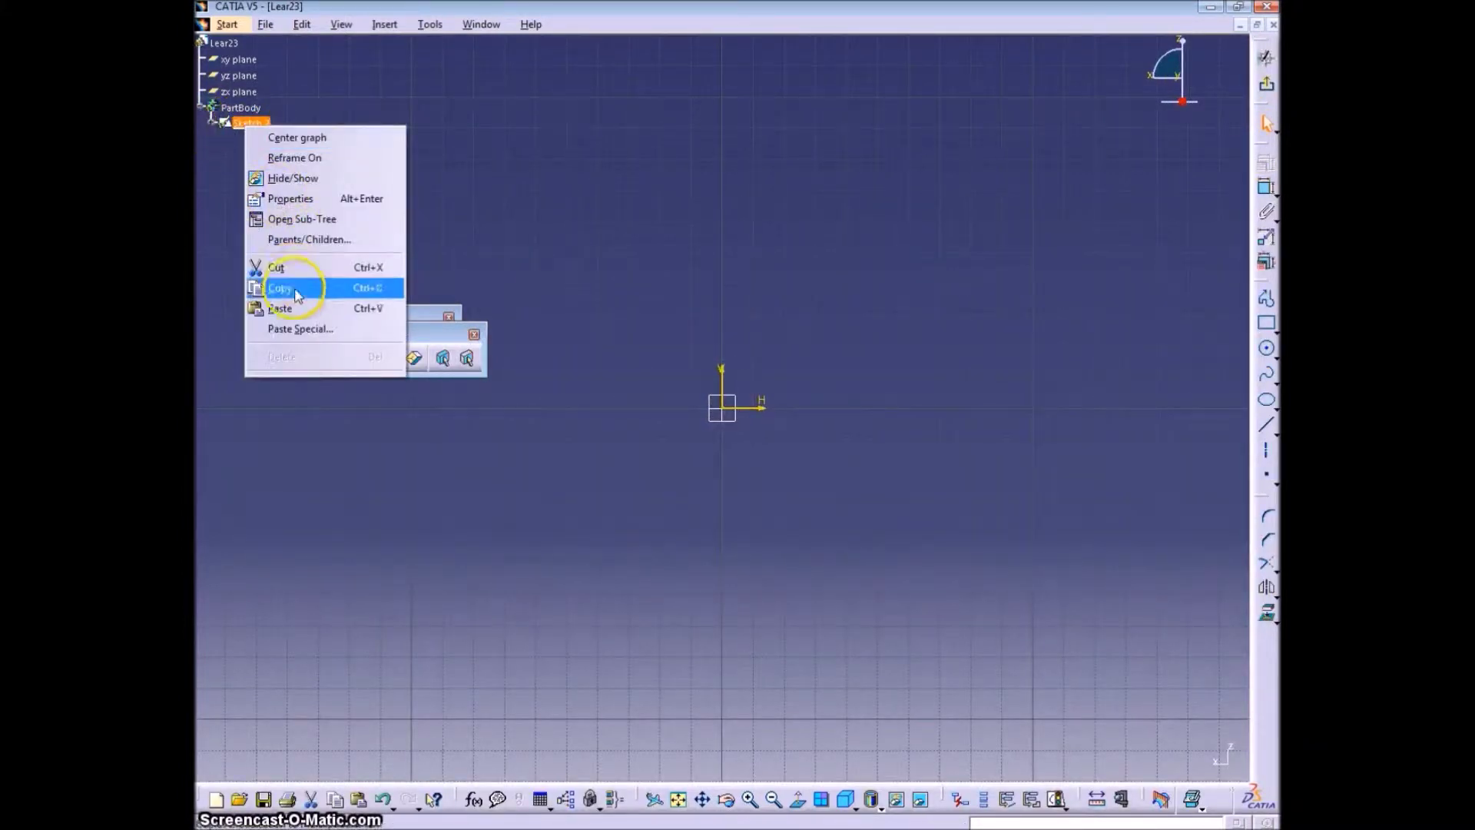
pyautogui.click(303, 314)
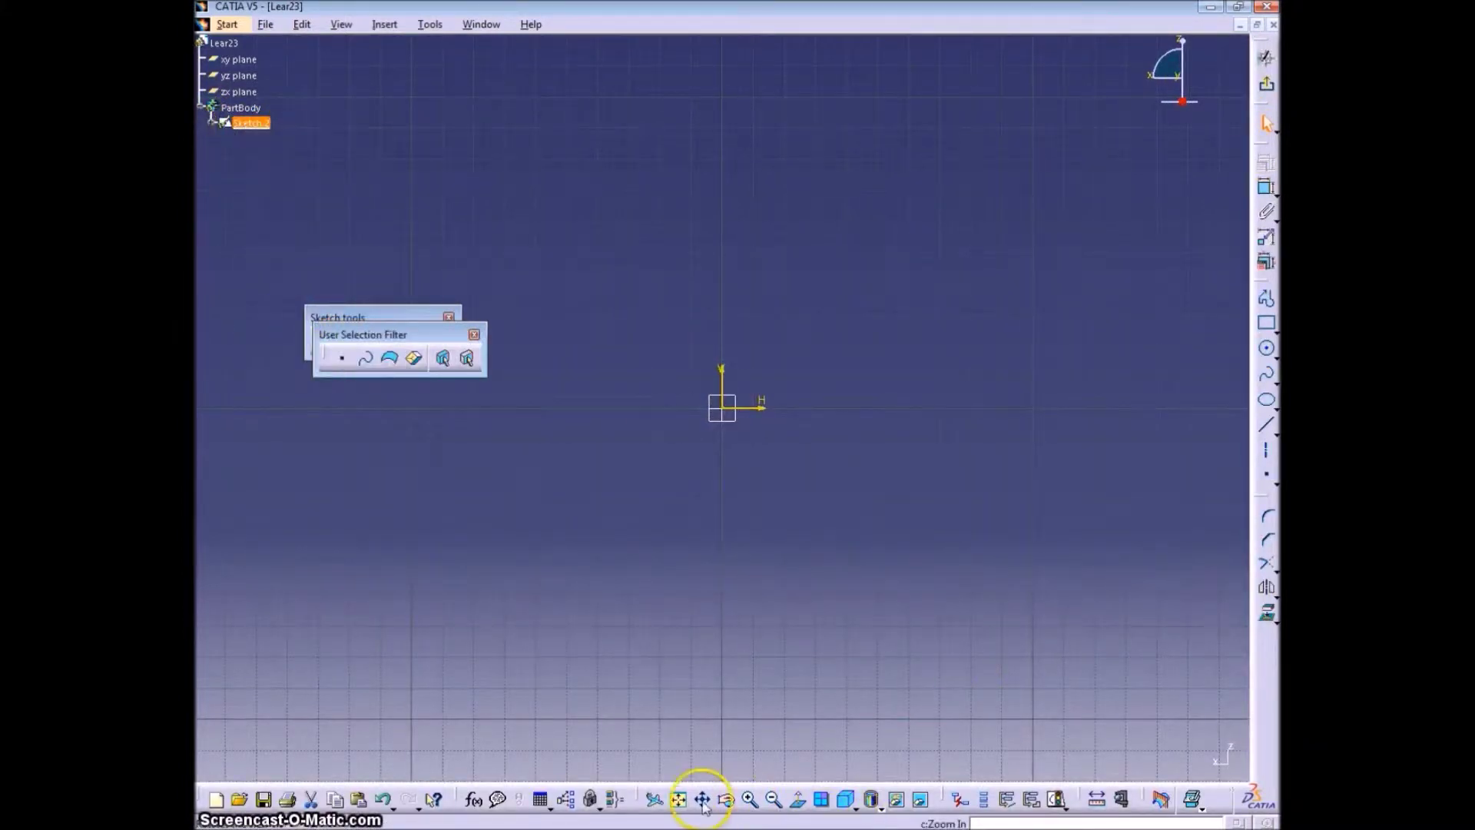
pyautogui.click(677, 799)
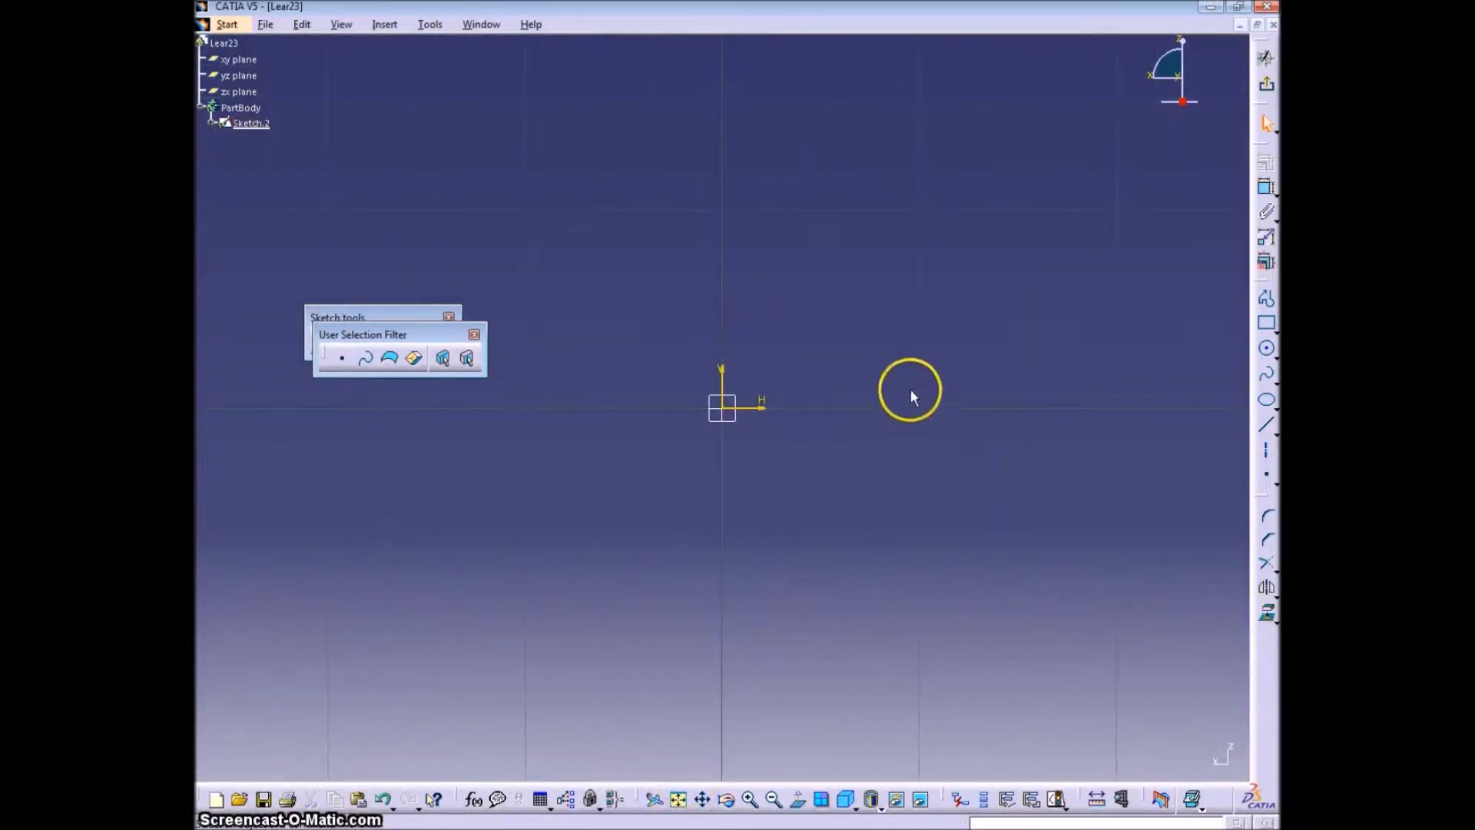
# - Return to the ThreeView drawing and save it in dxf format as ThreeView.dxf in the CATIA folder
pyautogui.click(486, 31)
pyautogui.click(516, 137)
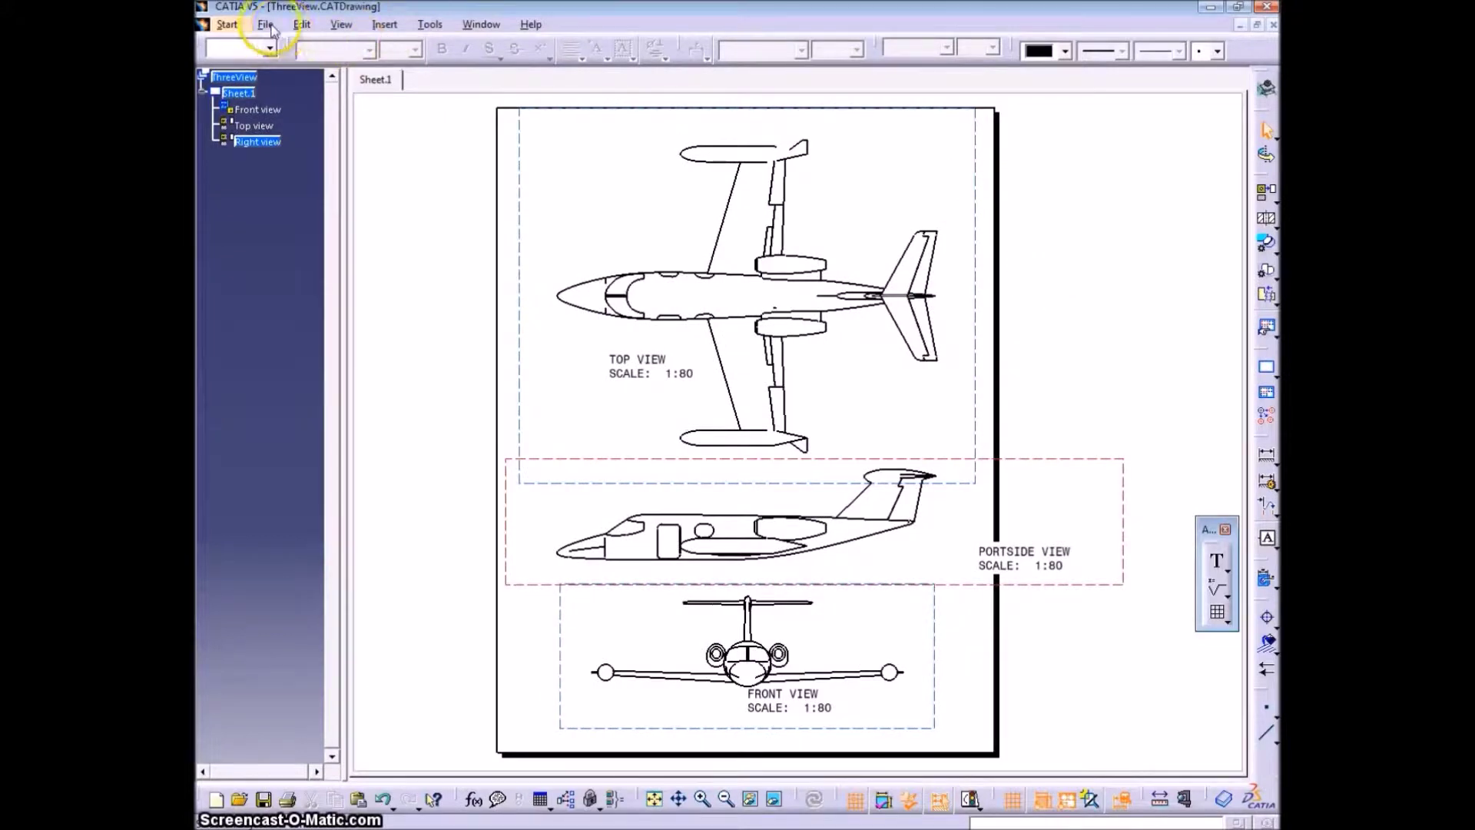
pyautogui.click(265, 24)
pyautogui.click(320, 197)
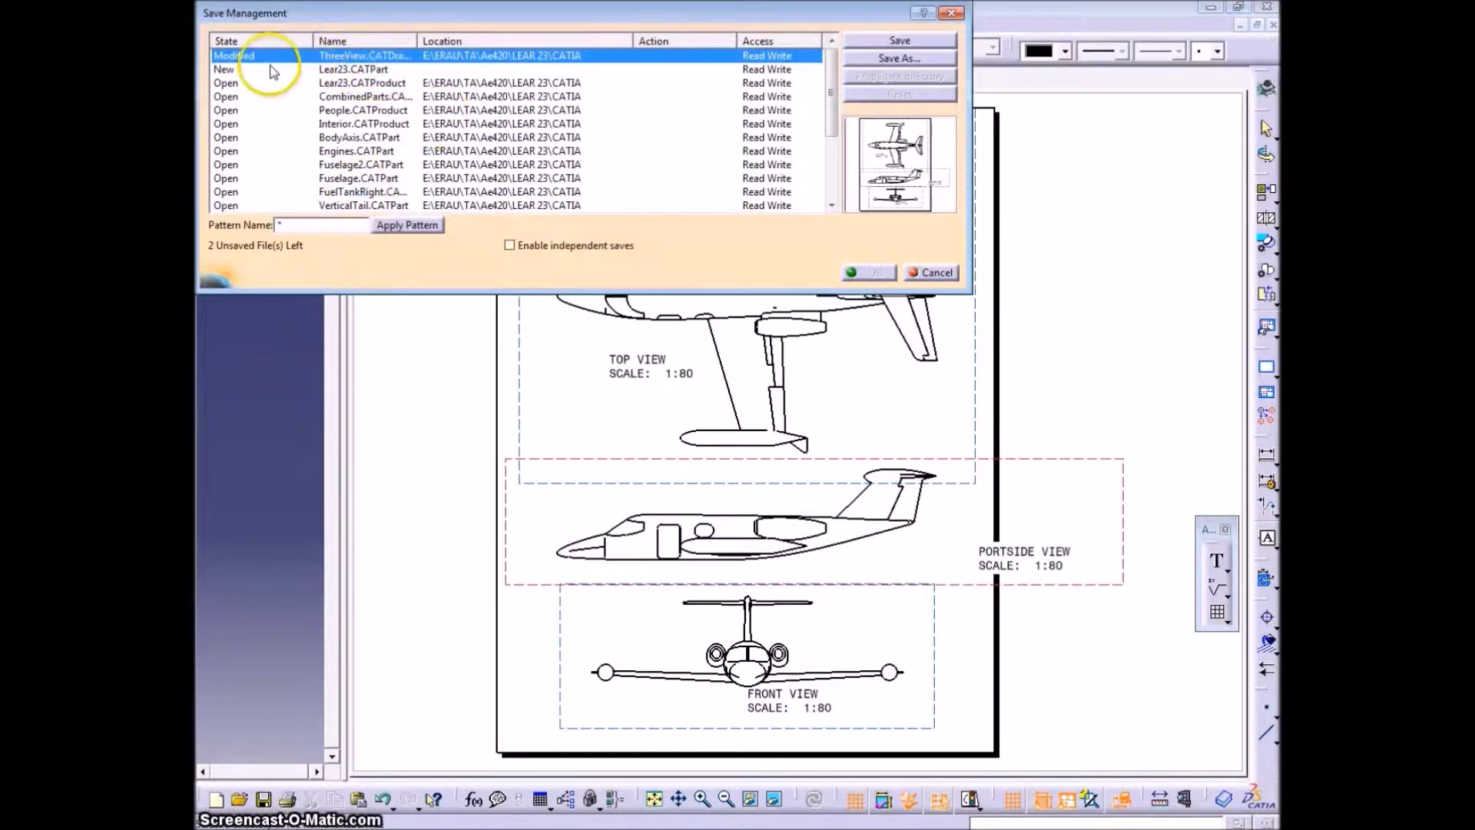
pyautogui.click(909, 63)
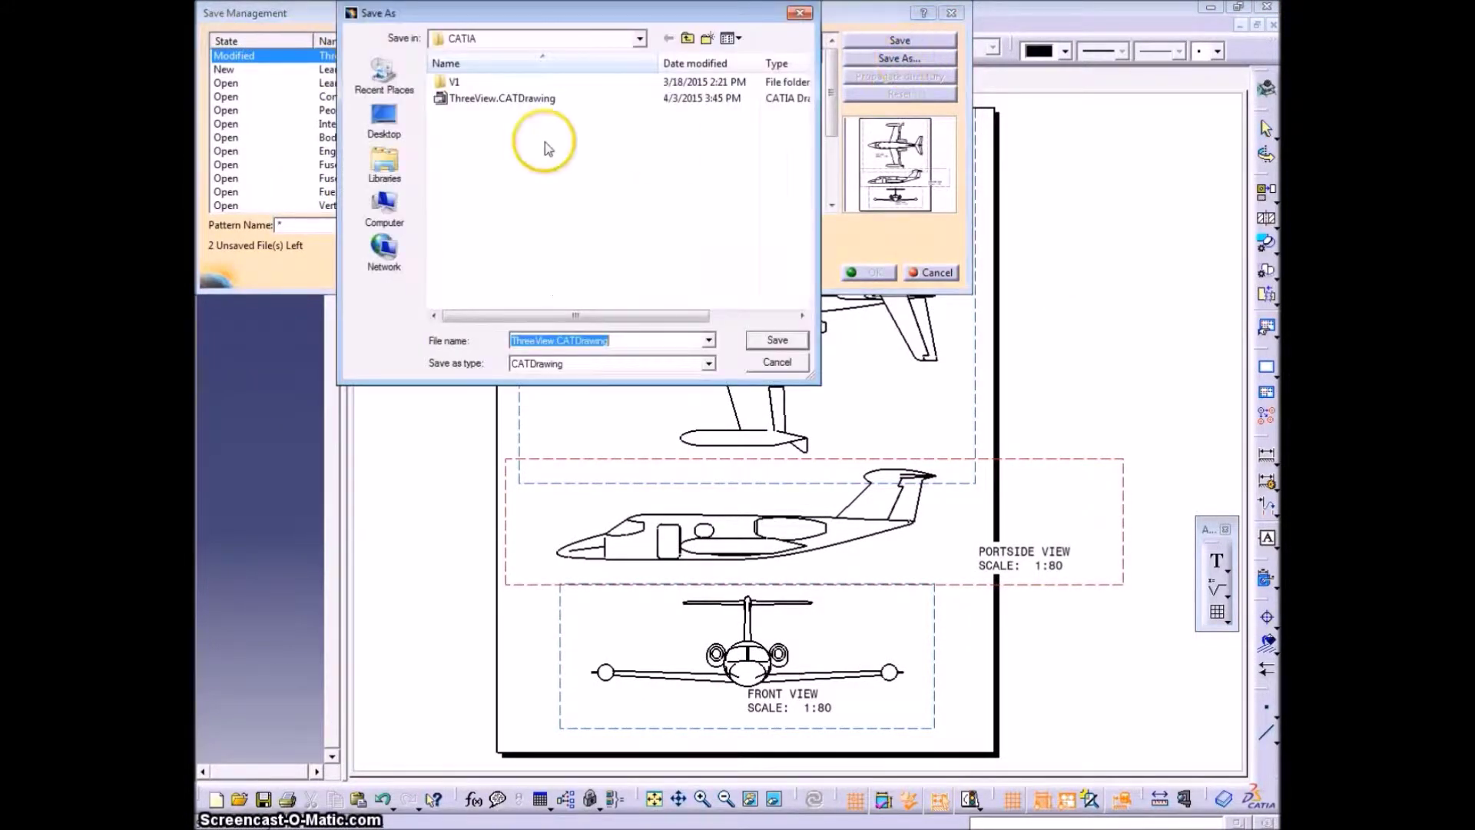
pyautogui.click(709, 363)
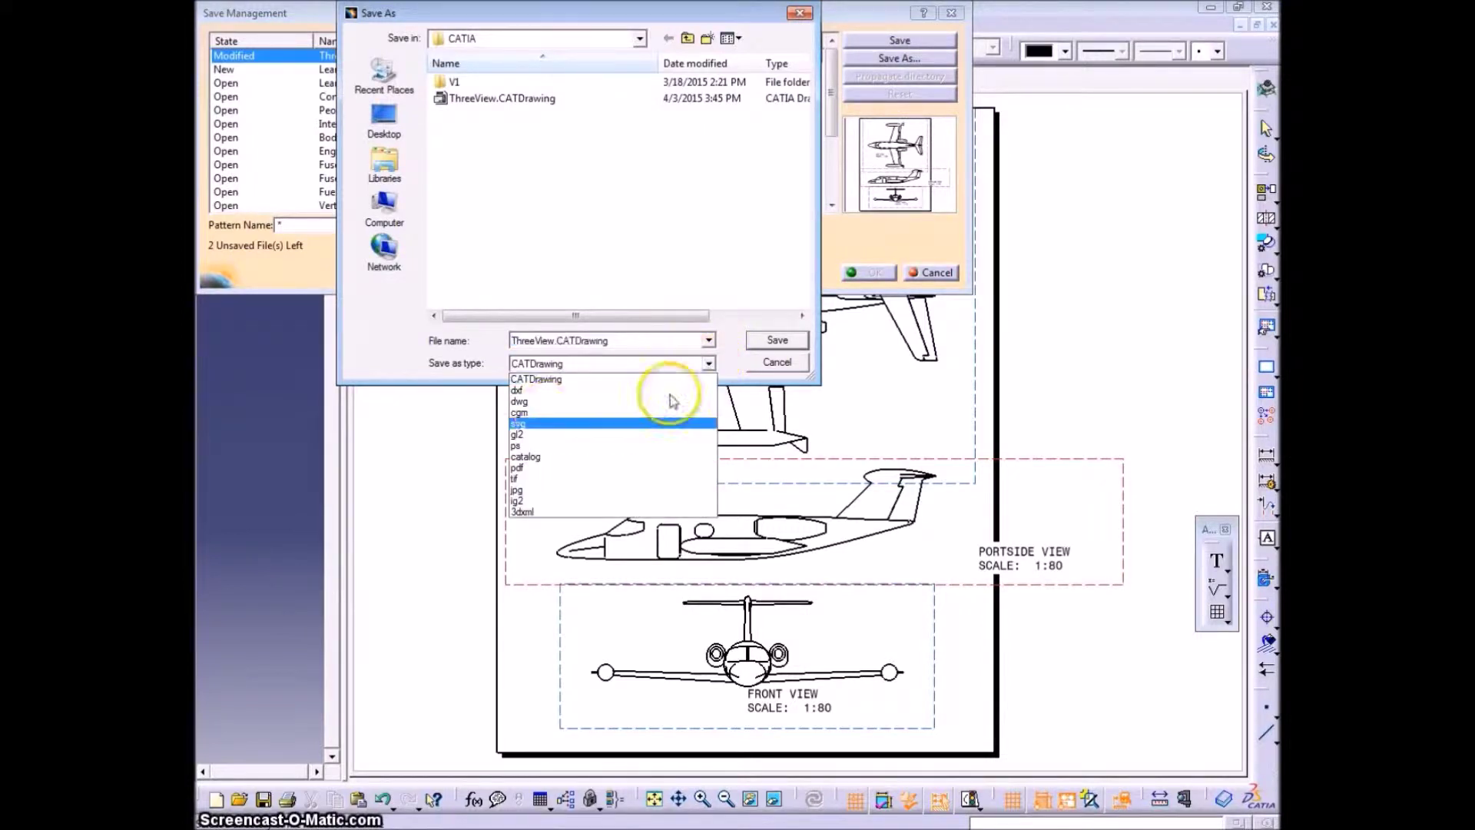
pyautogui.click(520, 396)
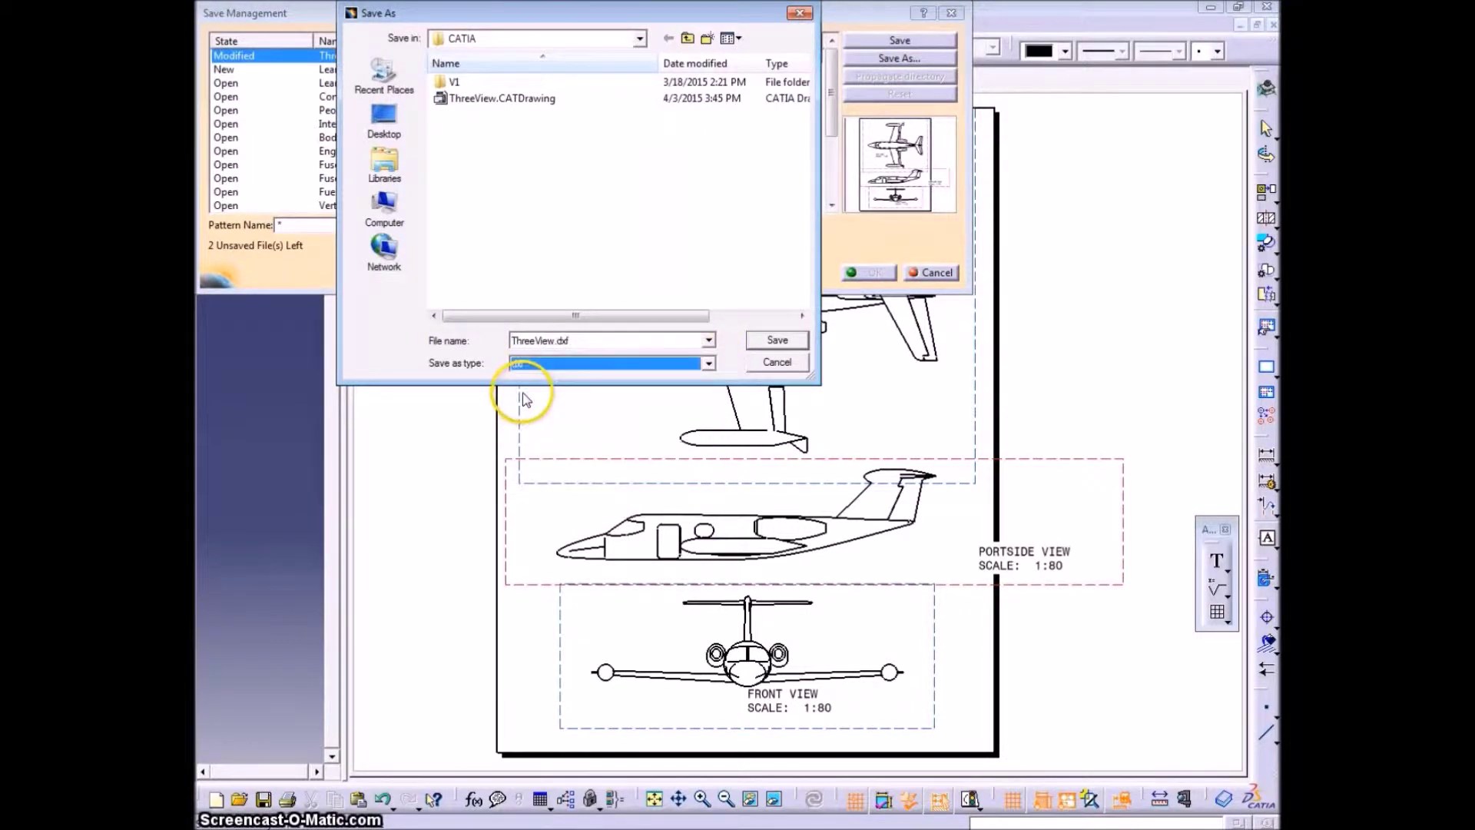
pyautogui.click(793, 346)
pyautogui.click(807, 468)
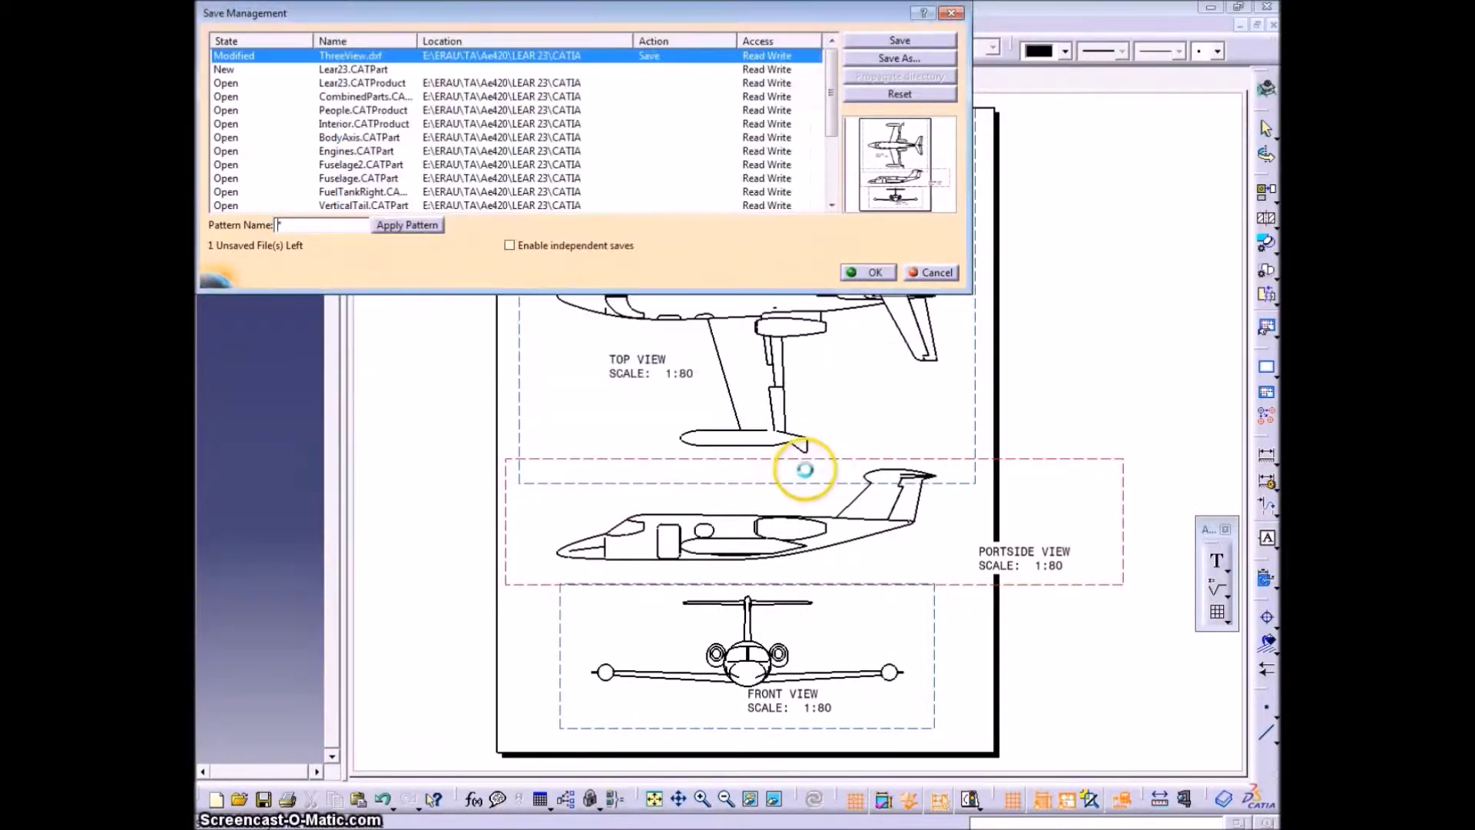
pyautogui.click(867, 271)
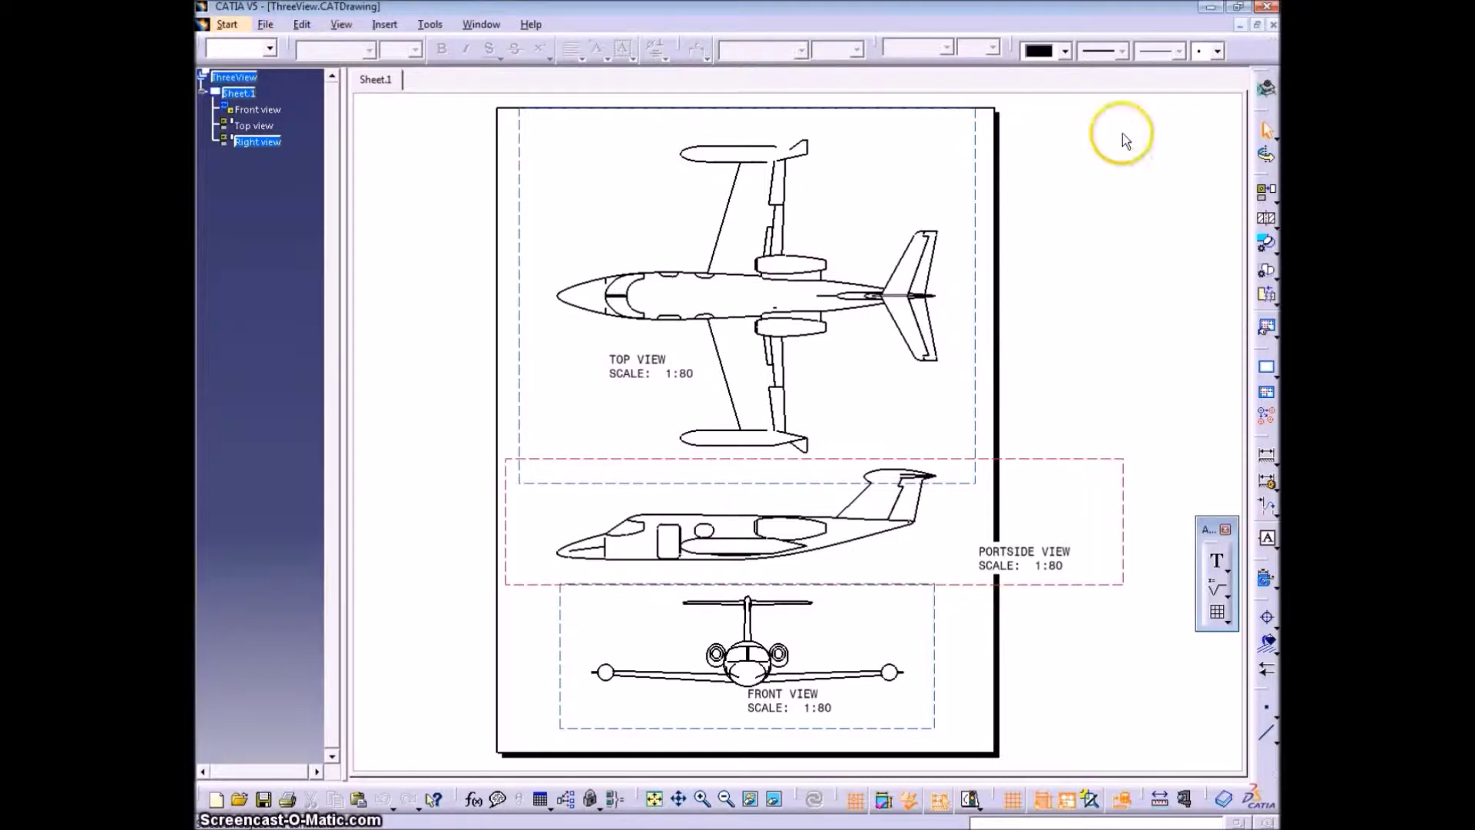
# - Close the original drawing without saving its changes and open the ThreeView.dxf file
pyautogui.click(1271, 28)
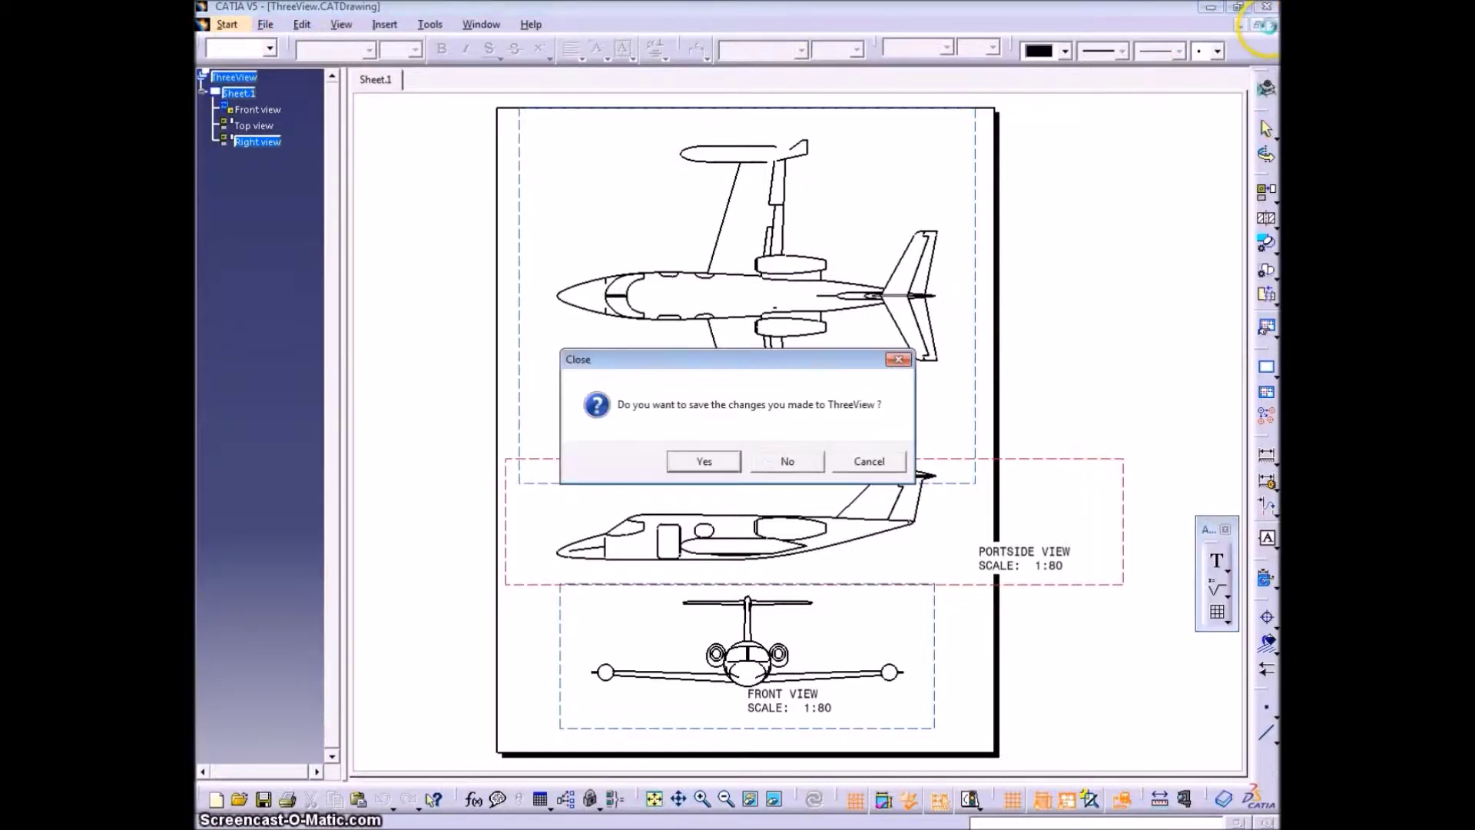
pyautogui.click(800, 463)
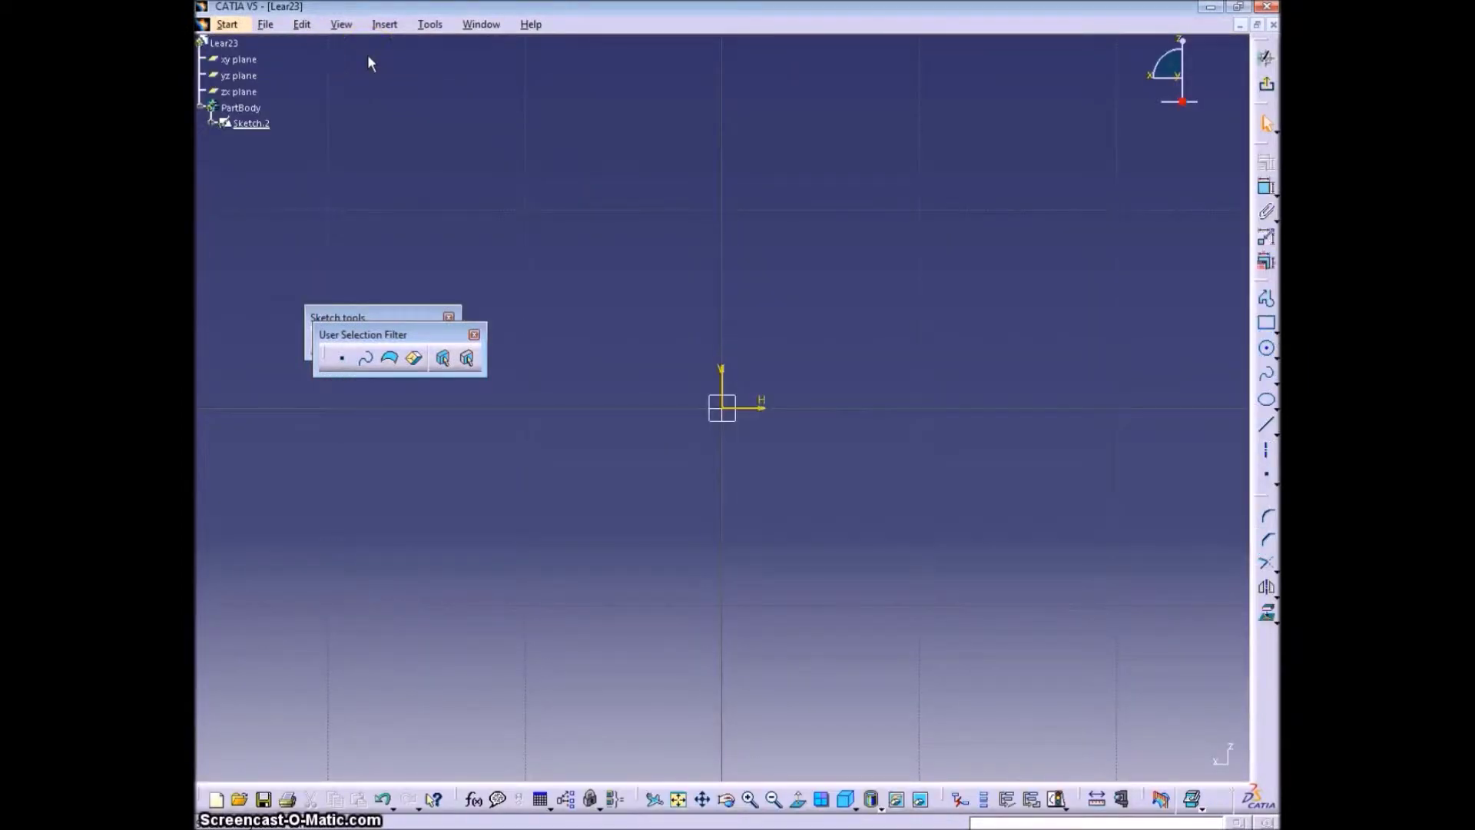
pyautogui.click(270, 25)
pyautogui.click(303, 86)
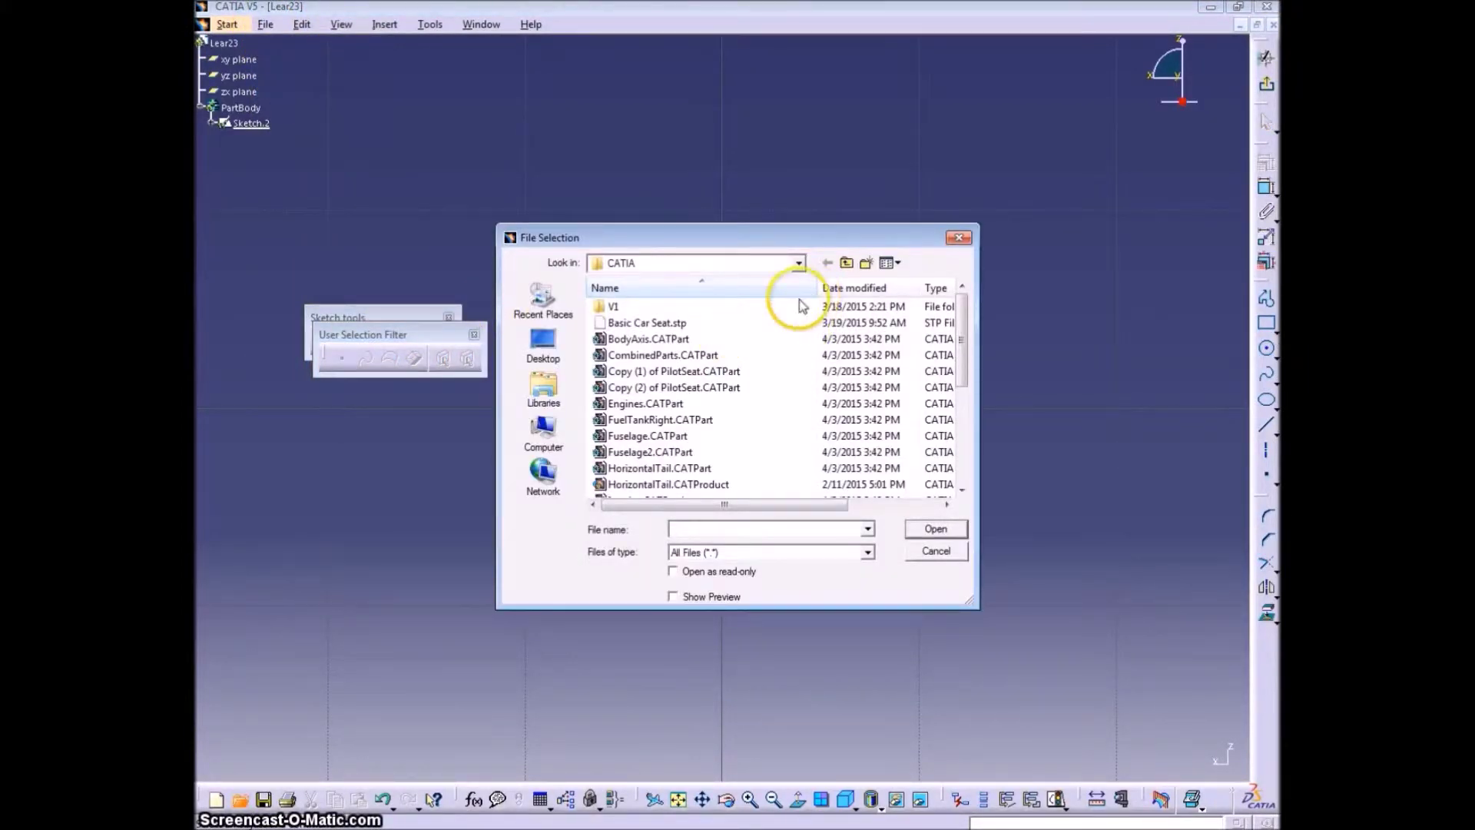
pyautogui.click(653, 419)
pyautogui.scroll(-5, 682, 428)
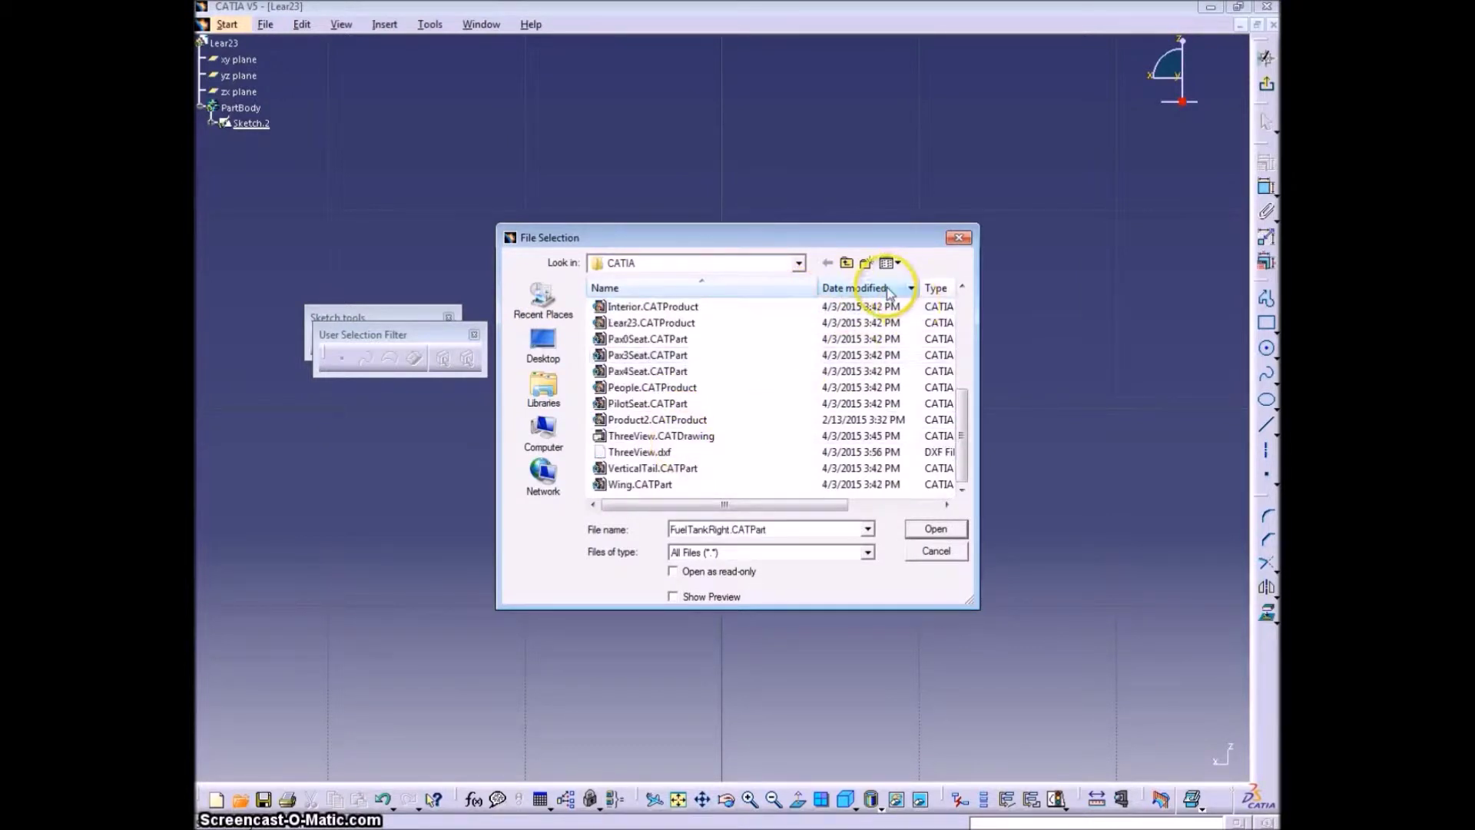
pyautogui.click(860, 288)
pyautogui.click(649, 307)
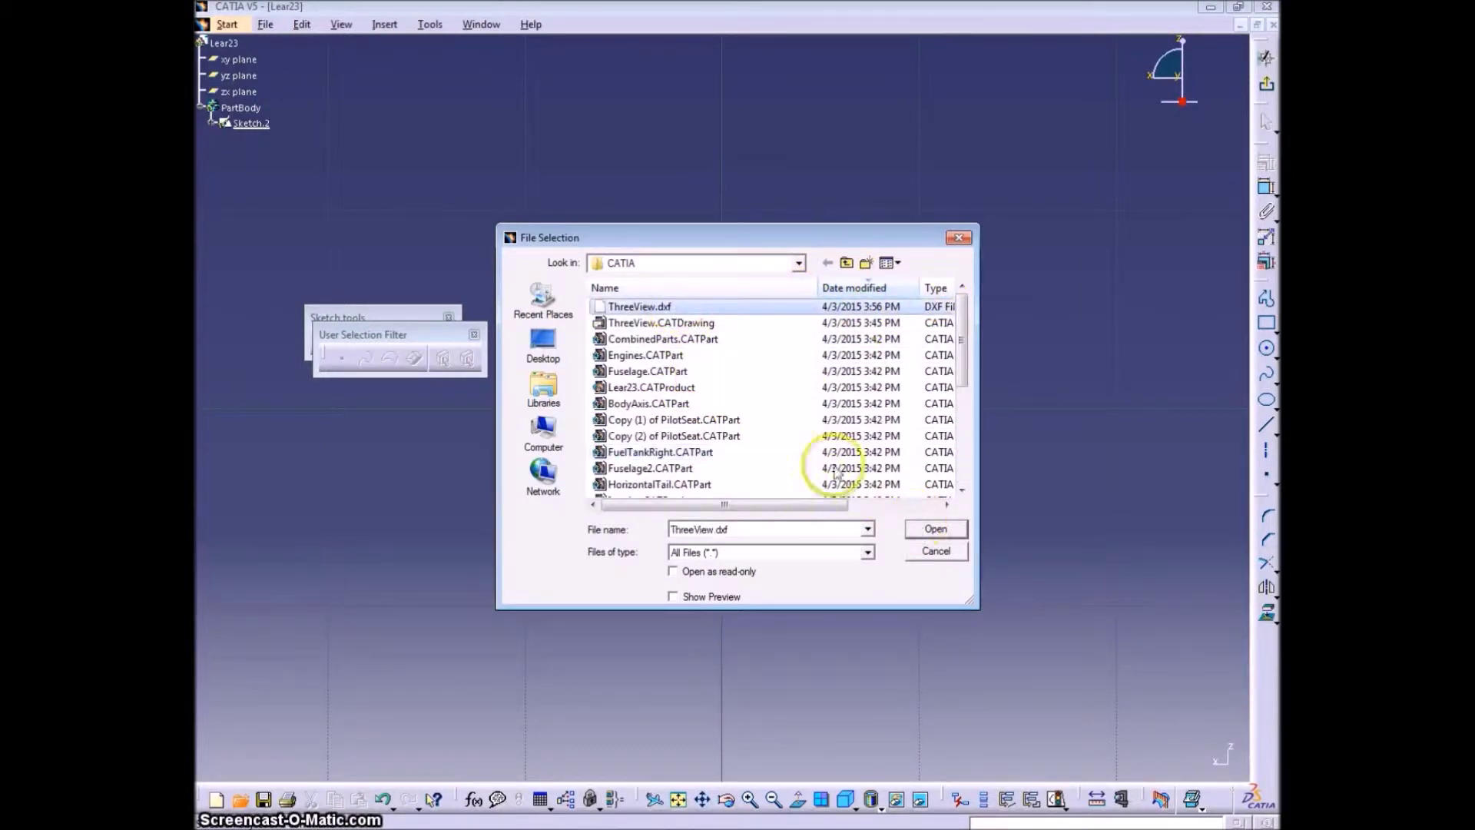
pyautogui.click(953, 528)
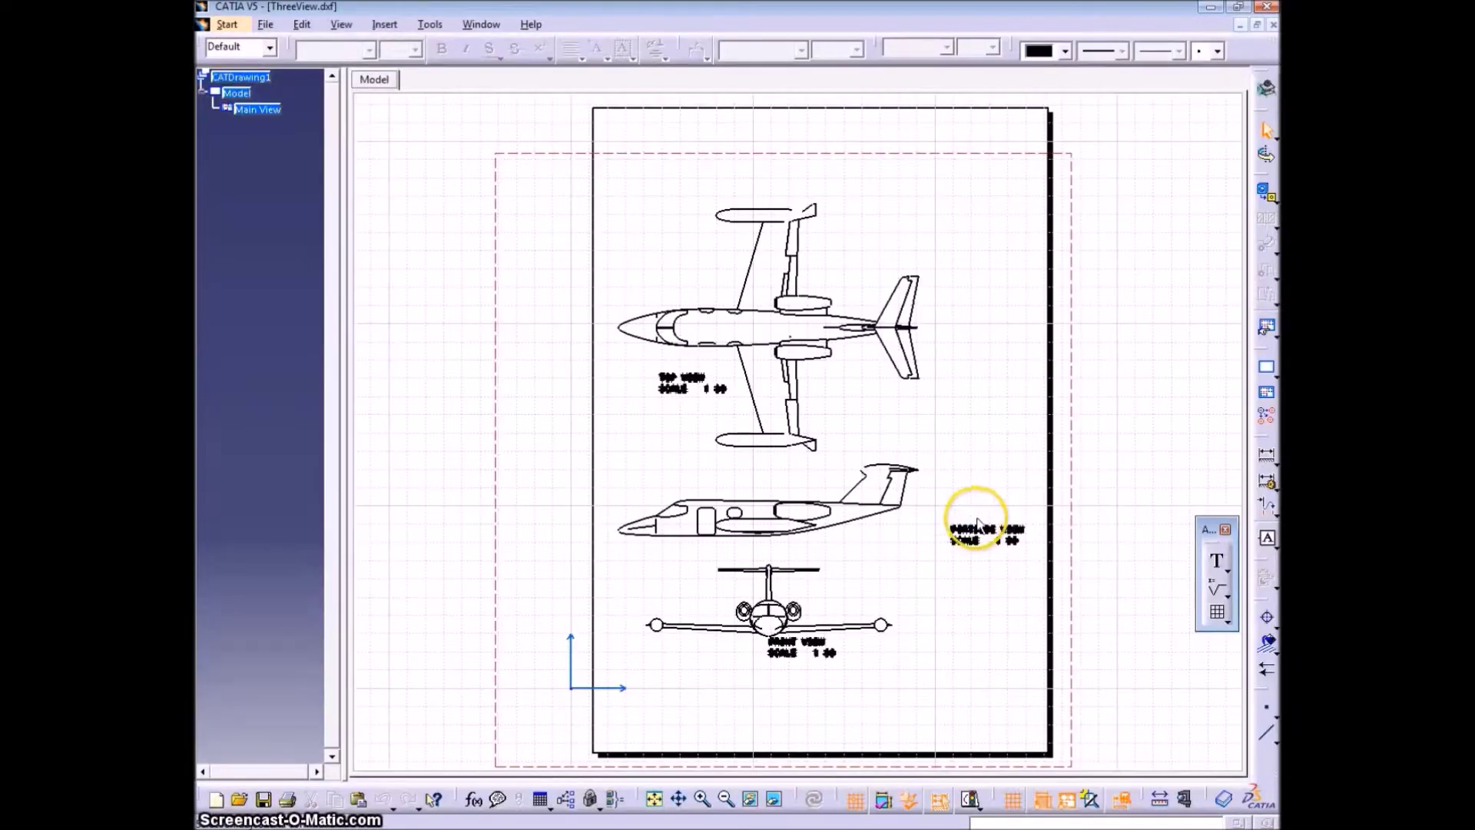
# - Select all side-view aircraft geometry in the dxf drawing, leaving out the labels, and copy it
pyautogui.keyDown('ctrl'); pyautogui.moveTo(883, 505); pyautogui.dragTo(878, 303, button='middle'); pyautogui.keyUp('ctrl')
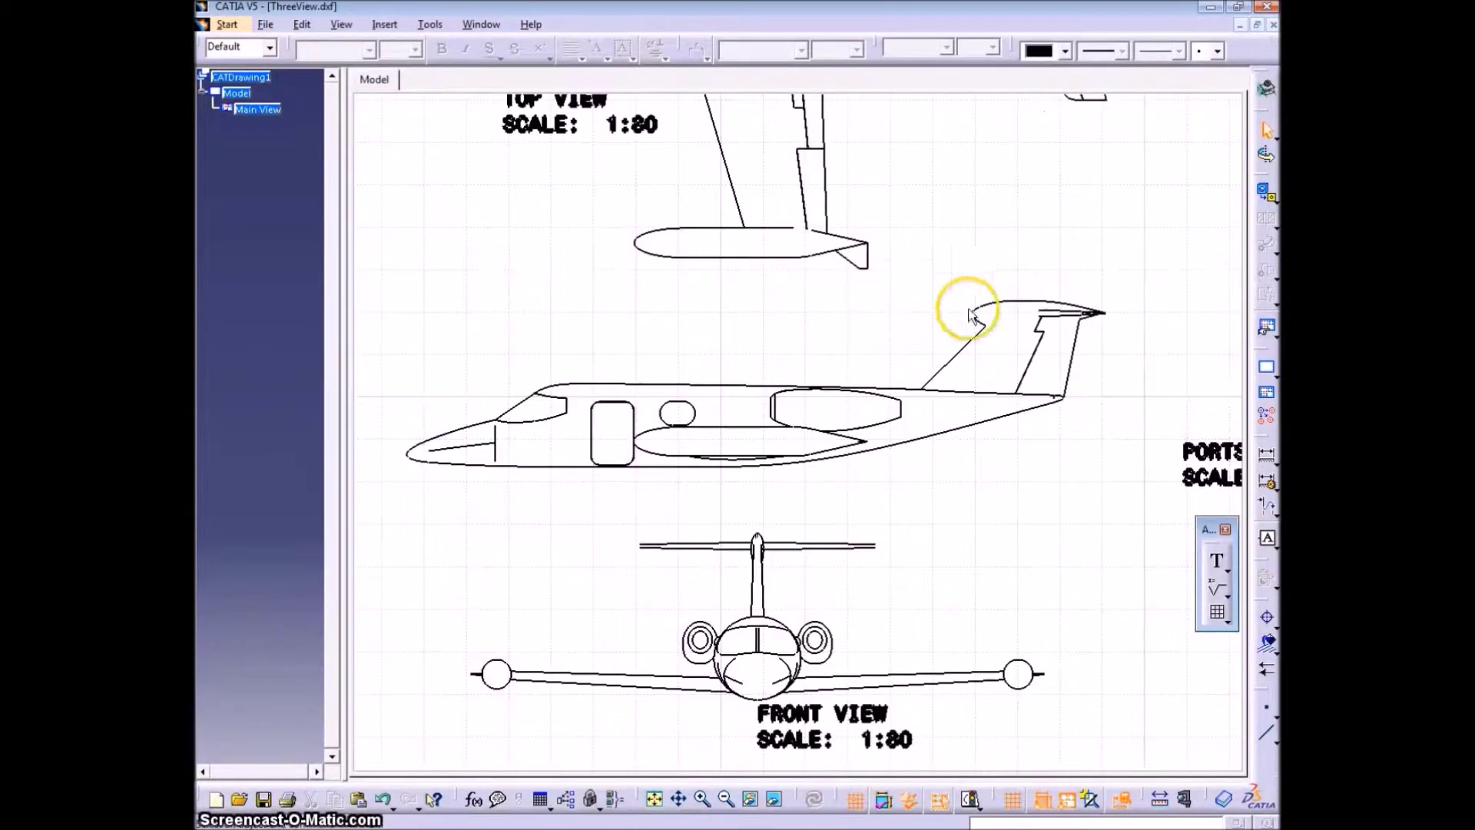
pyautogui.moveTo(1120, 281); pyautogui.dragTo(389, 496)
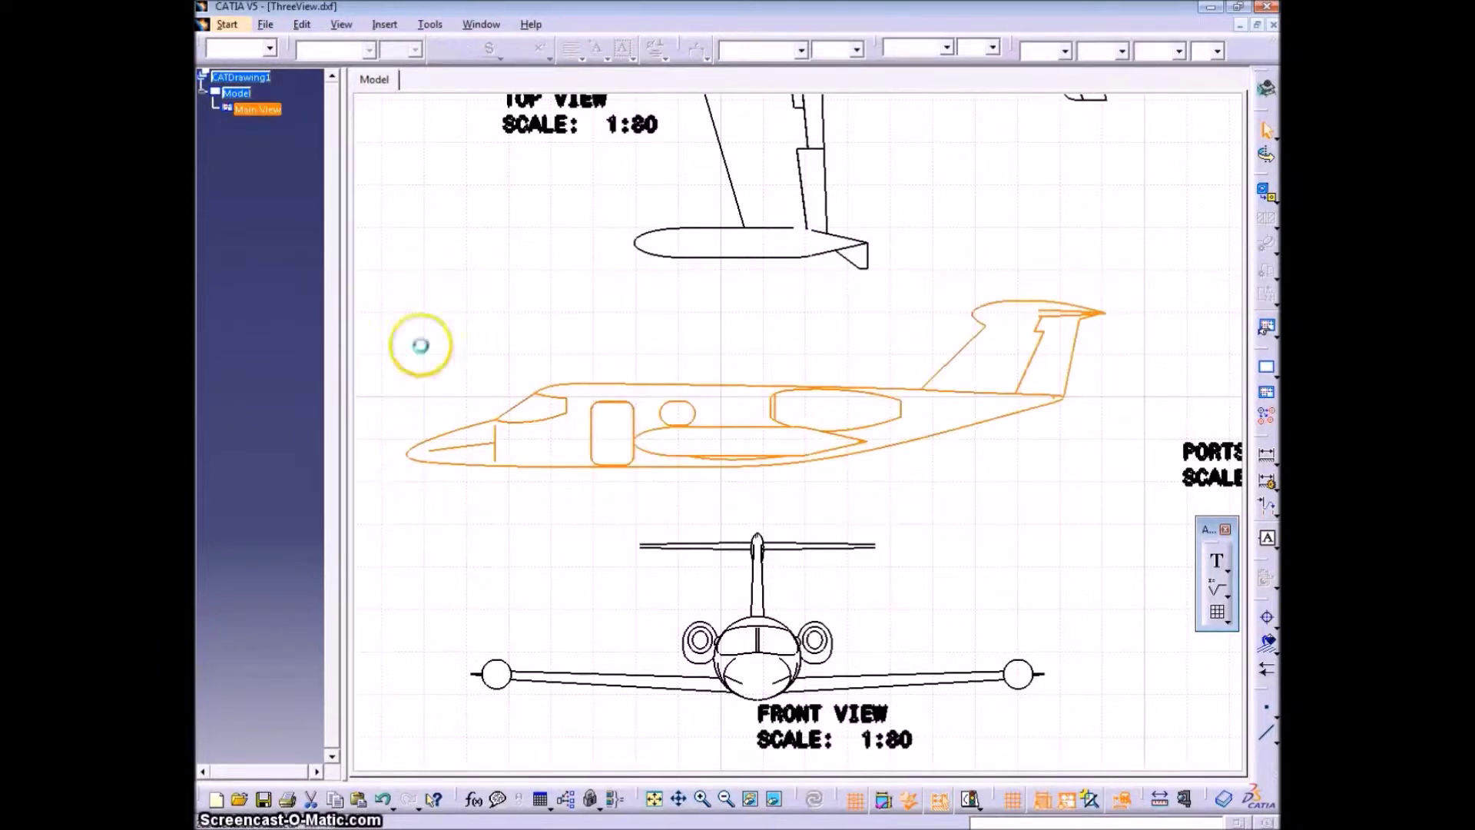
pyautogui.click(301, 24)
pyautogui.click(314, 117)
# - Paste the copied side-view geometry into the sketch of the Lear23 part
pyautogui.click(481, 24)
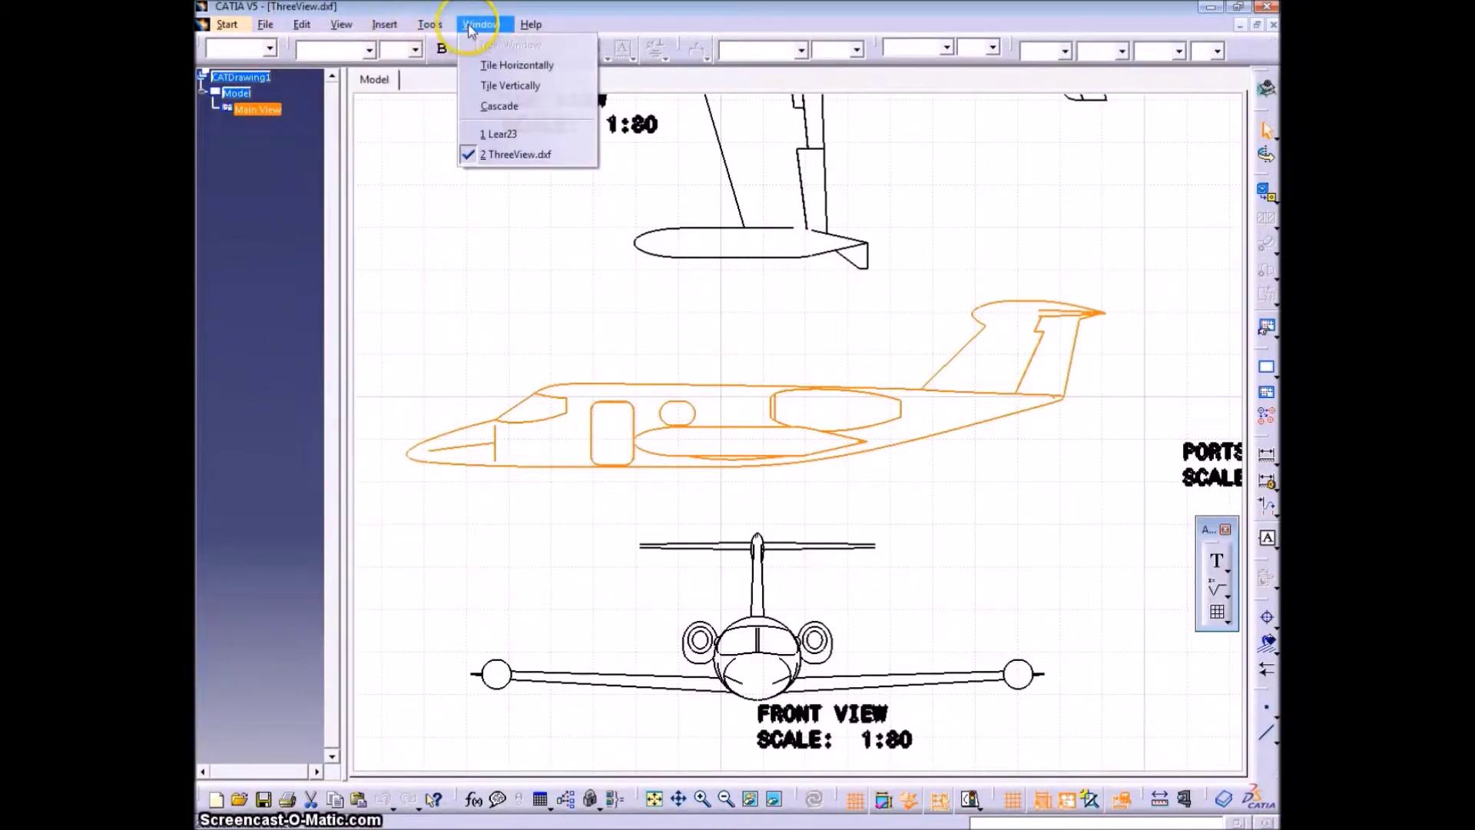
pyautogui.click(503, 134)
pyautogui.rightClick(247, 124)
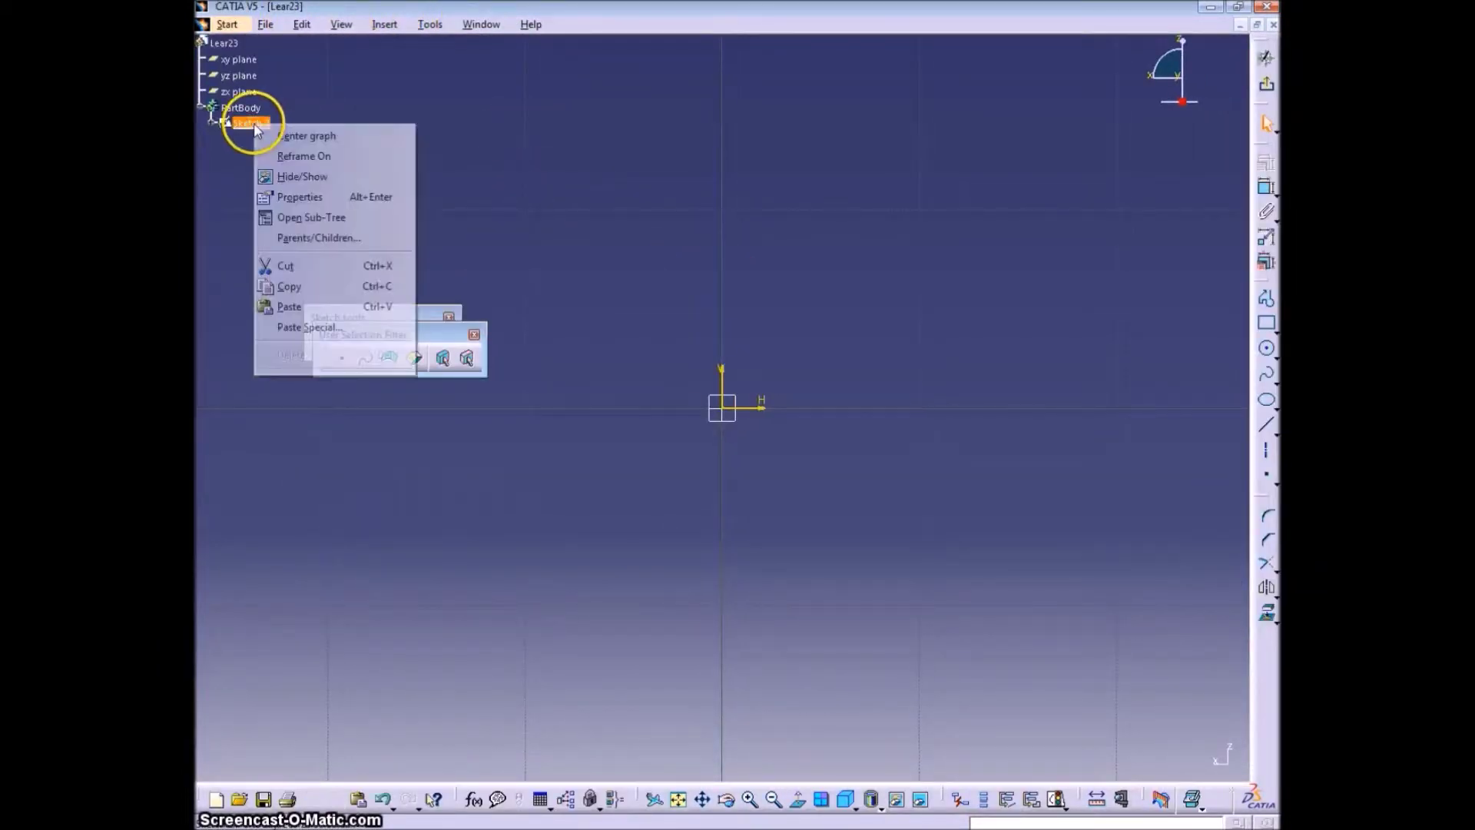
pyautogui.click(305, 326)
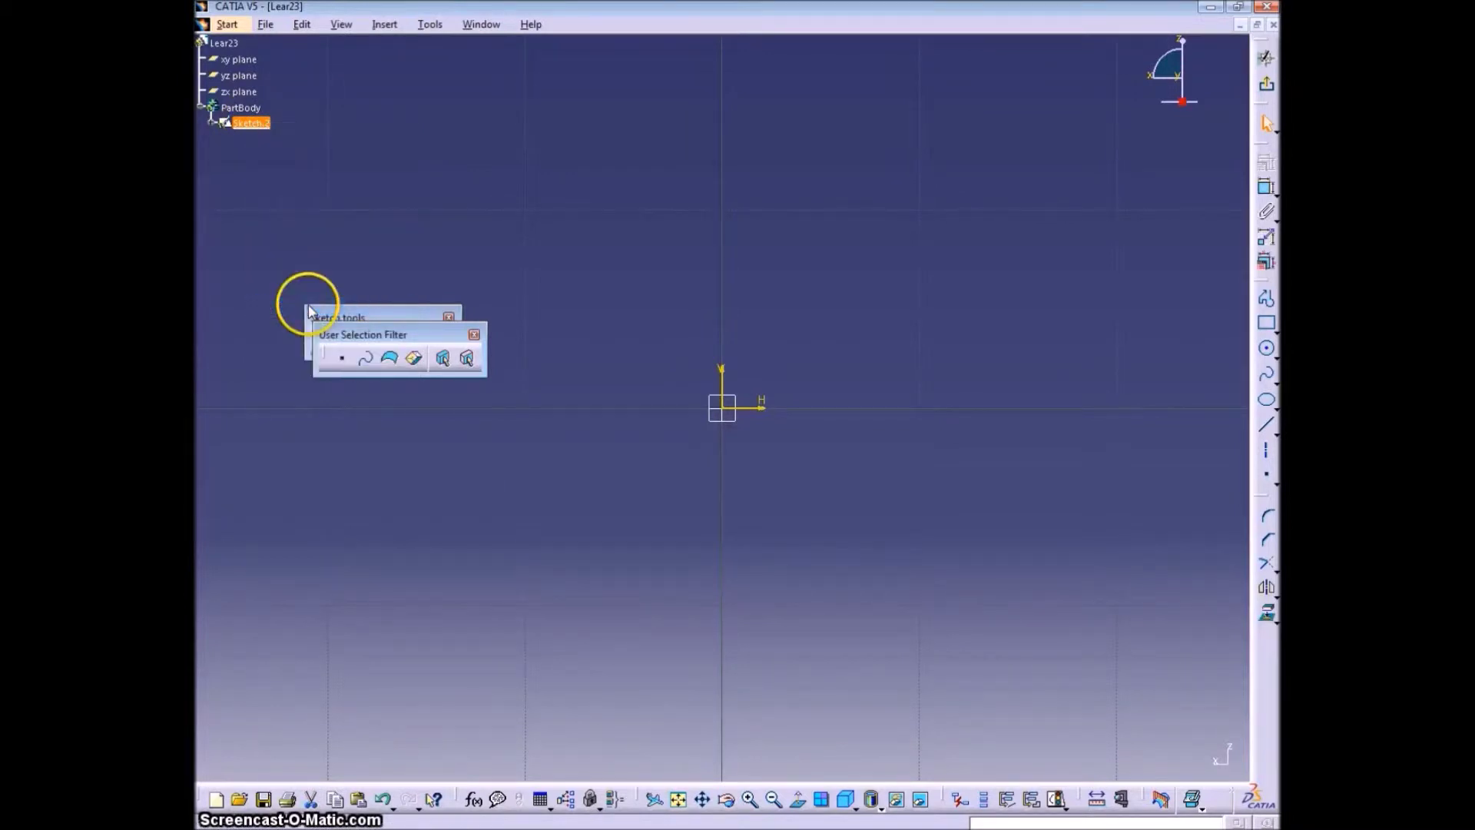
pyautogui.click(677, 799)
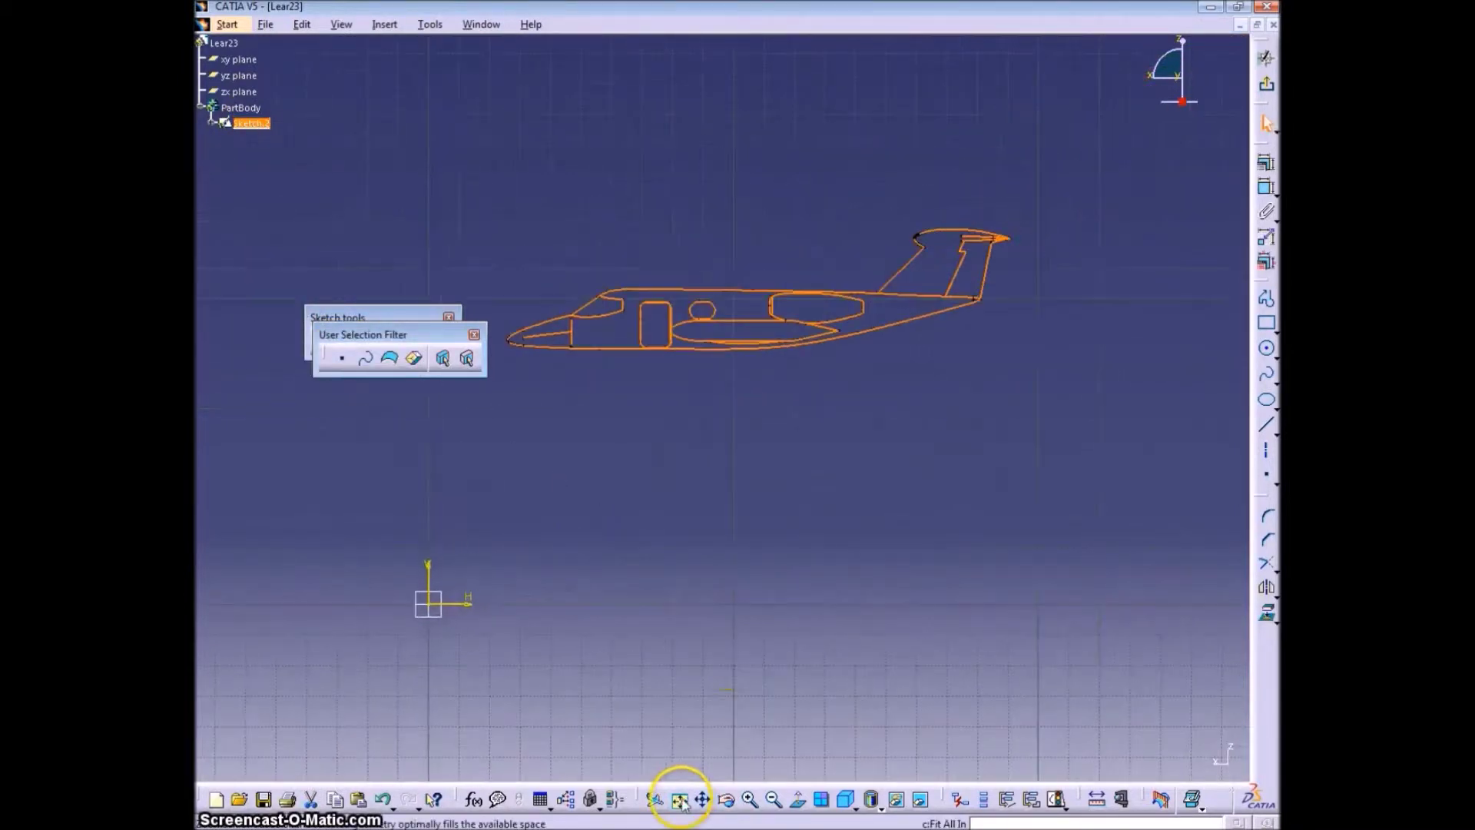
# - Run a Sketch Analysis on the pasted sketch, examine the degenerate lines Line.4 to Line.102 and their tree entries, and close the analysis
pyautogui.click(432, 25)
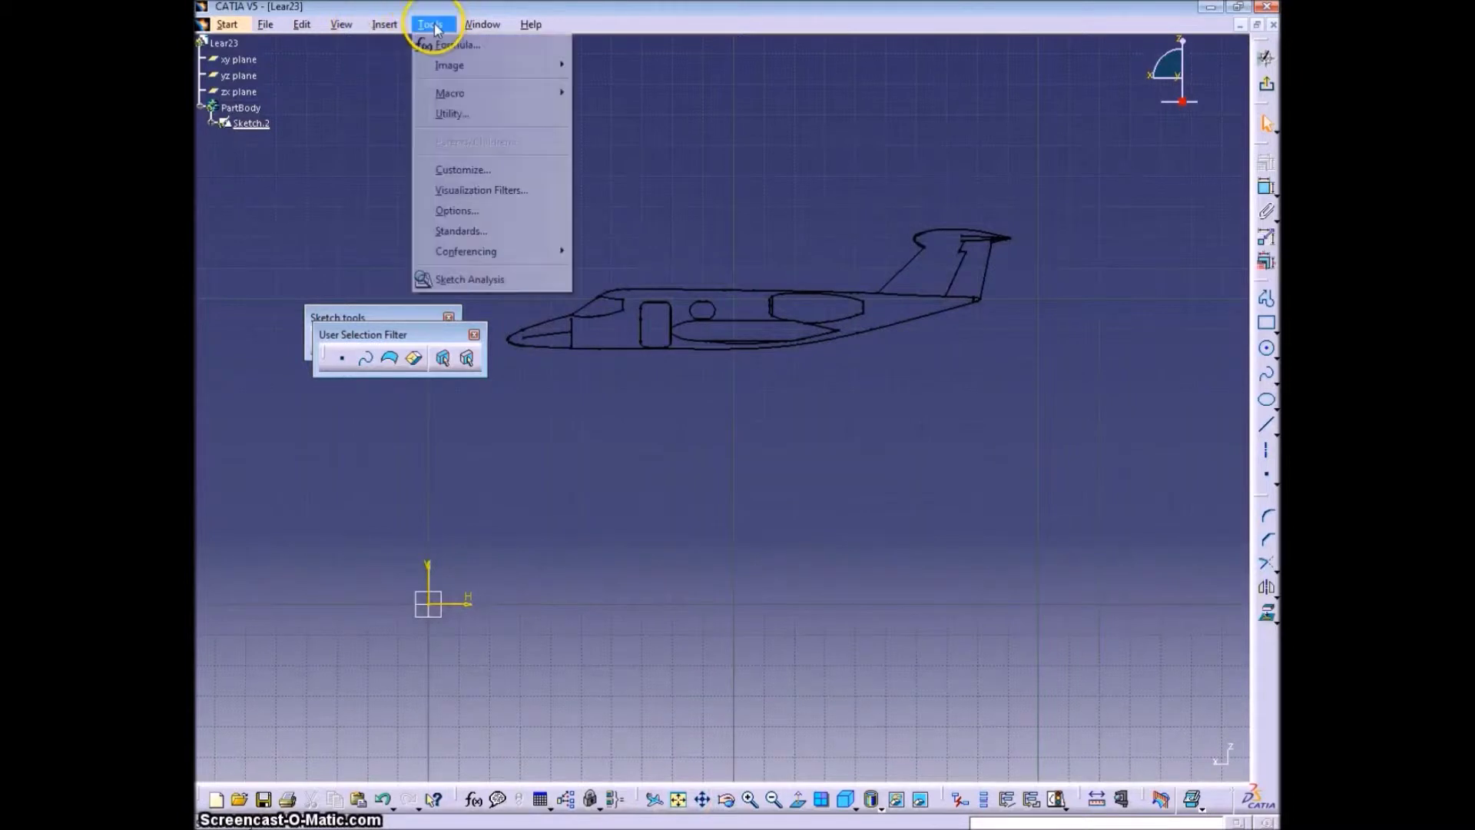
pyautogui.click(470, 279)
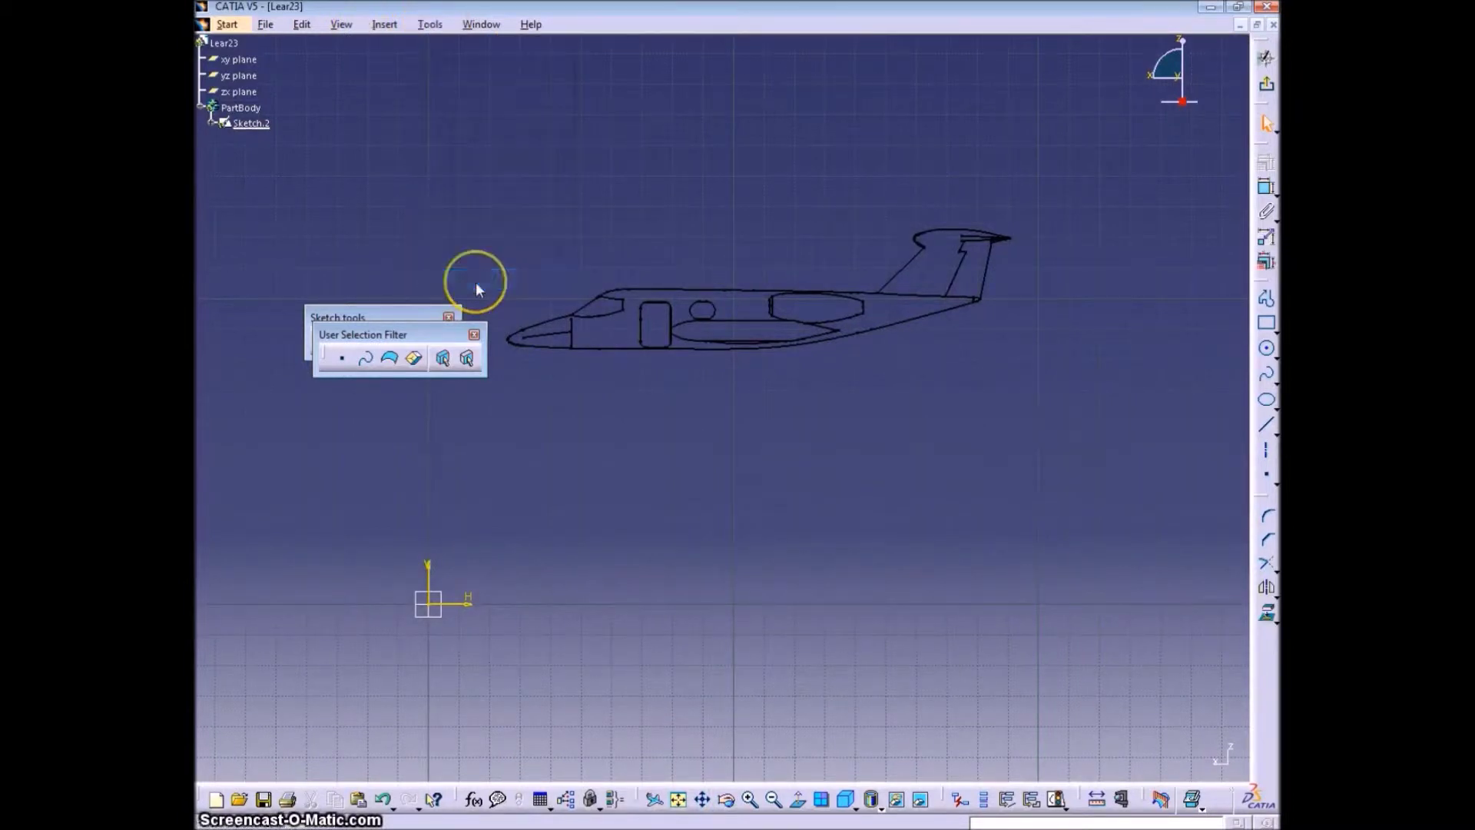
pyautogui.moveTo(669, 378)
pyautogui.mouseDown(button='middle')
pyautogui.moveTo(537, 494)
pyautogui.moveTo(431, 517)
pyautogui.mouseUp(button='middle')
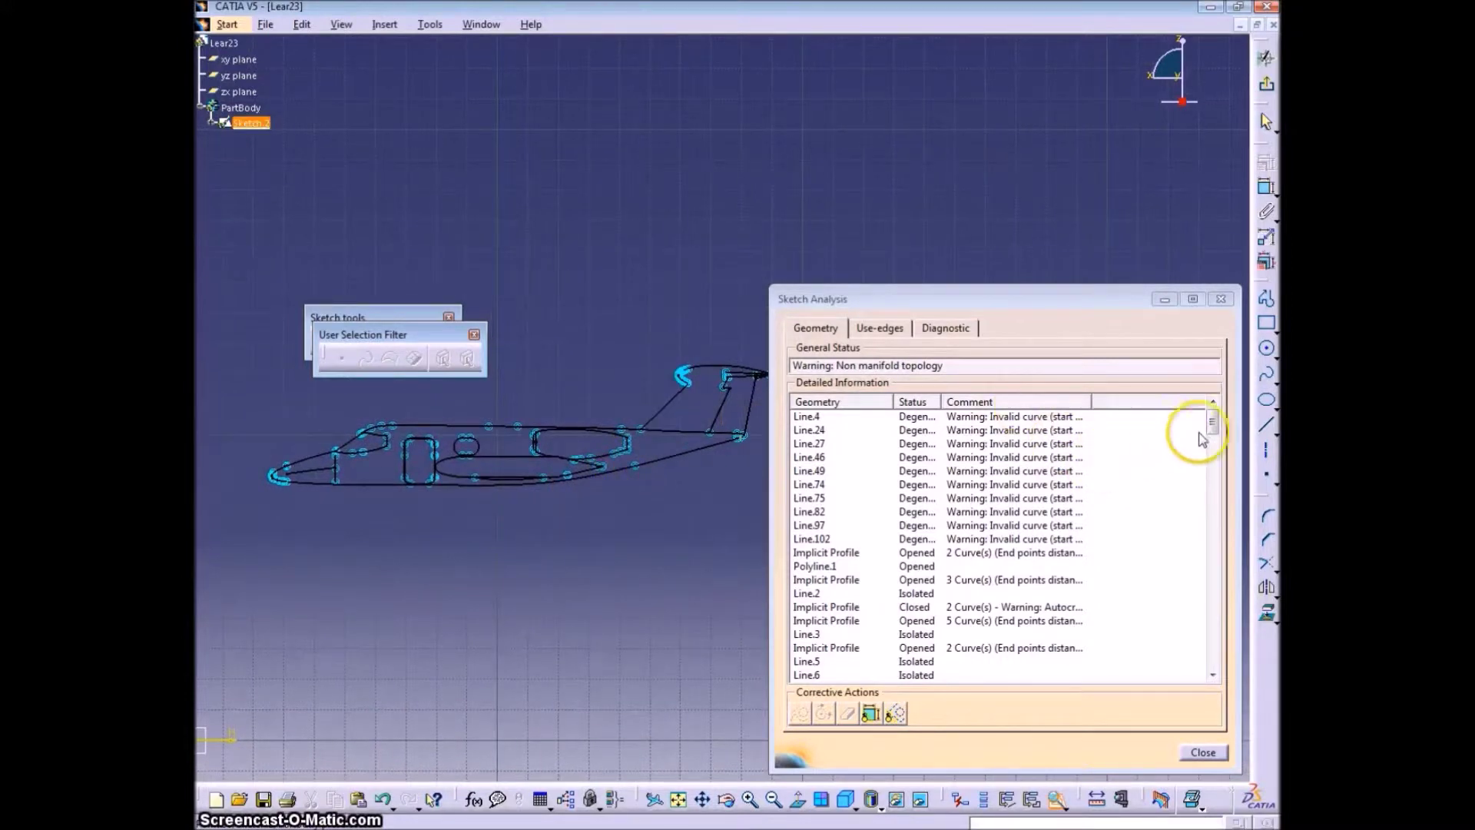
pyautogui.click(818, 416)
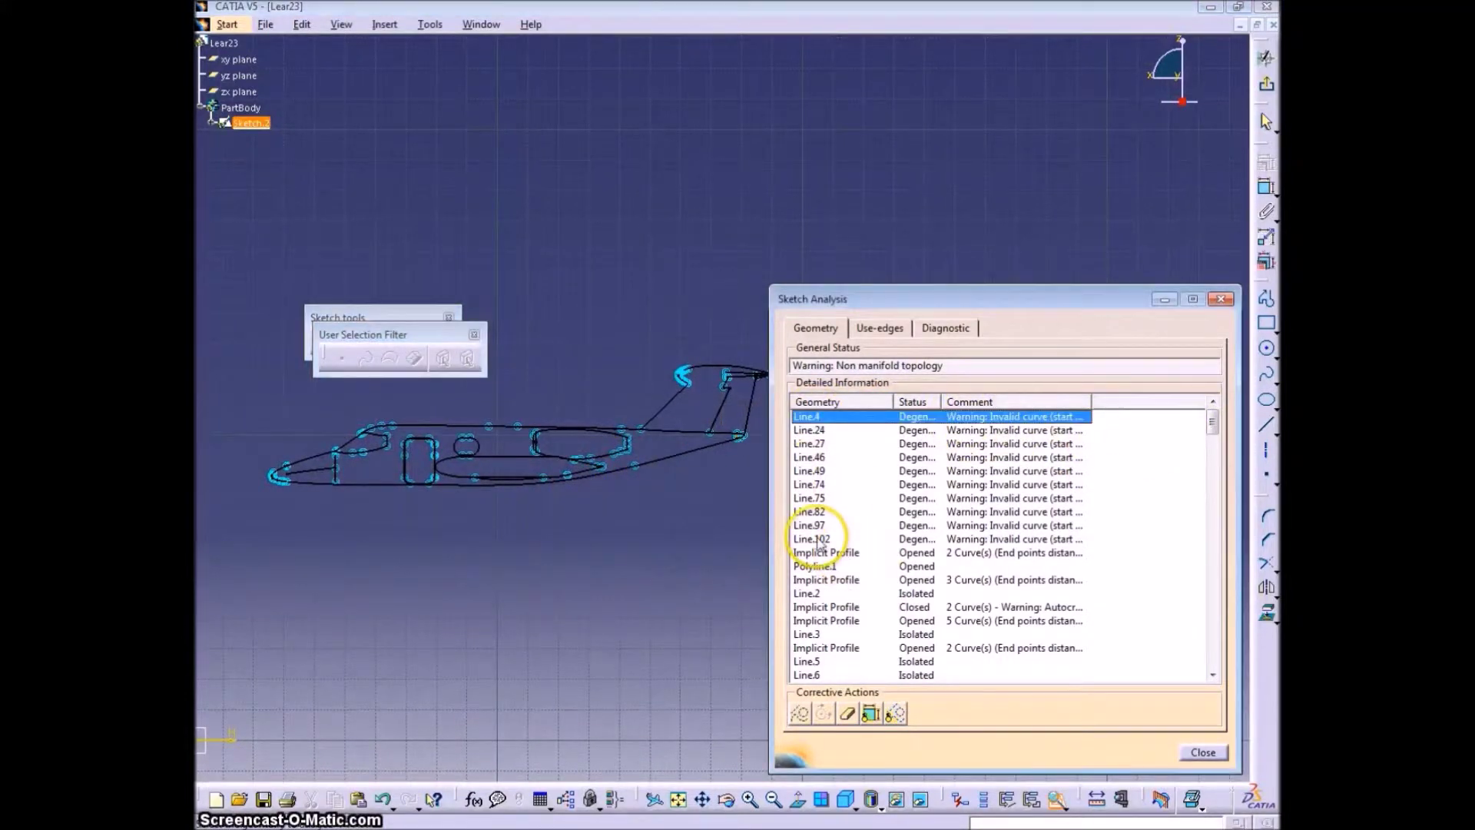
pyautogui.keyDown('shift'); pyautogui.click(813, 538); pyautogui.keyUp('shift')
pyautogui.rightClick(820, 527)
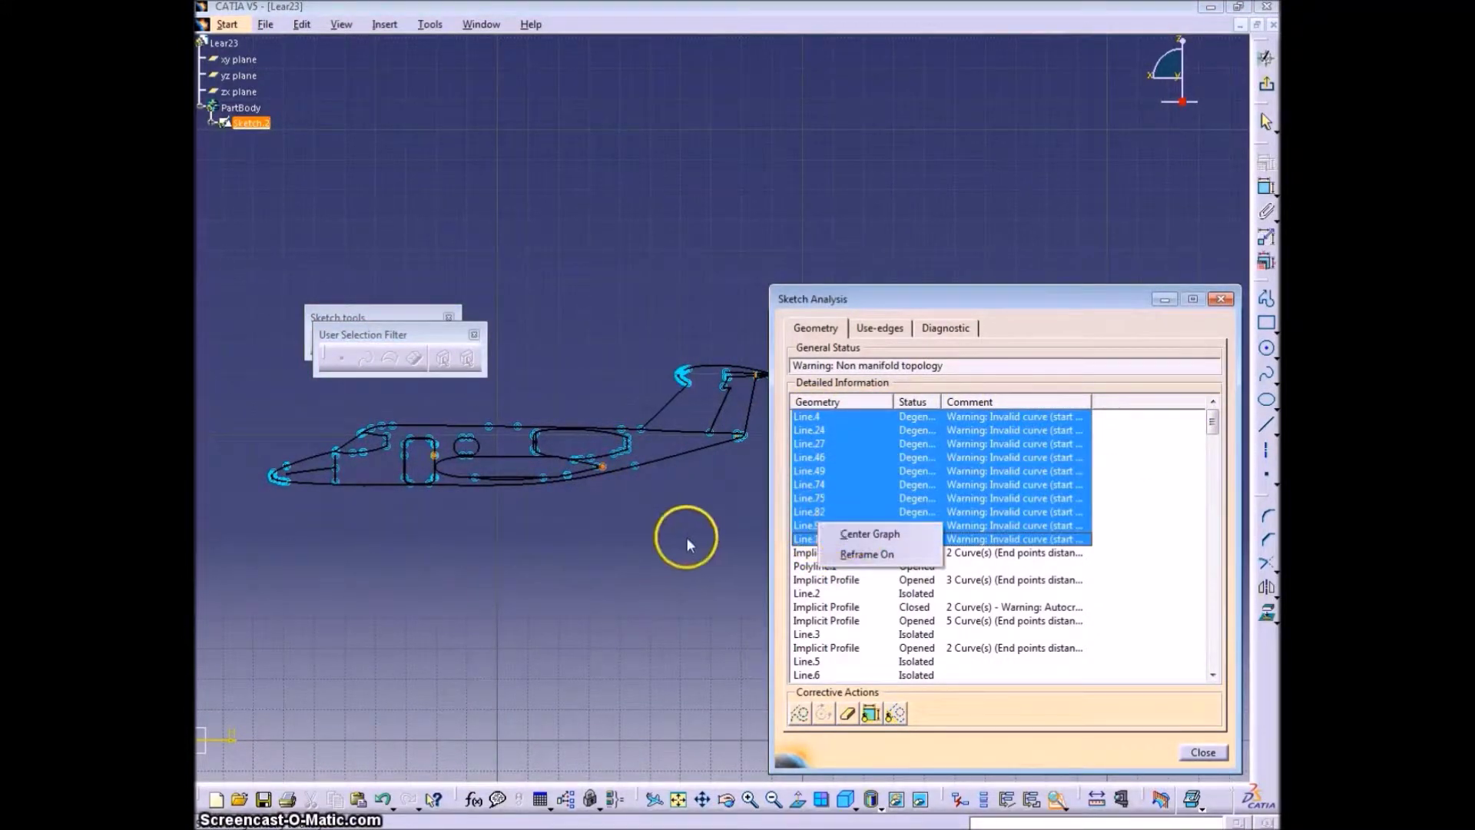
pyautogui.click(205, 124)
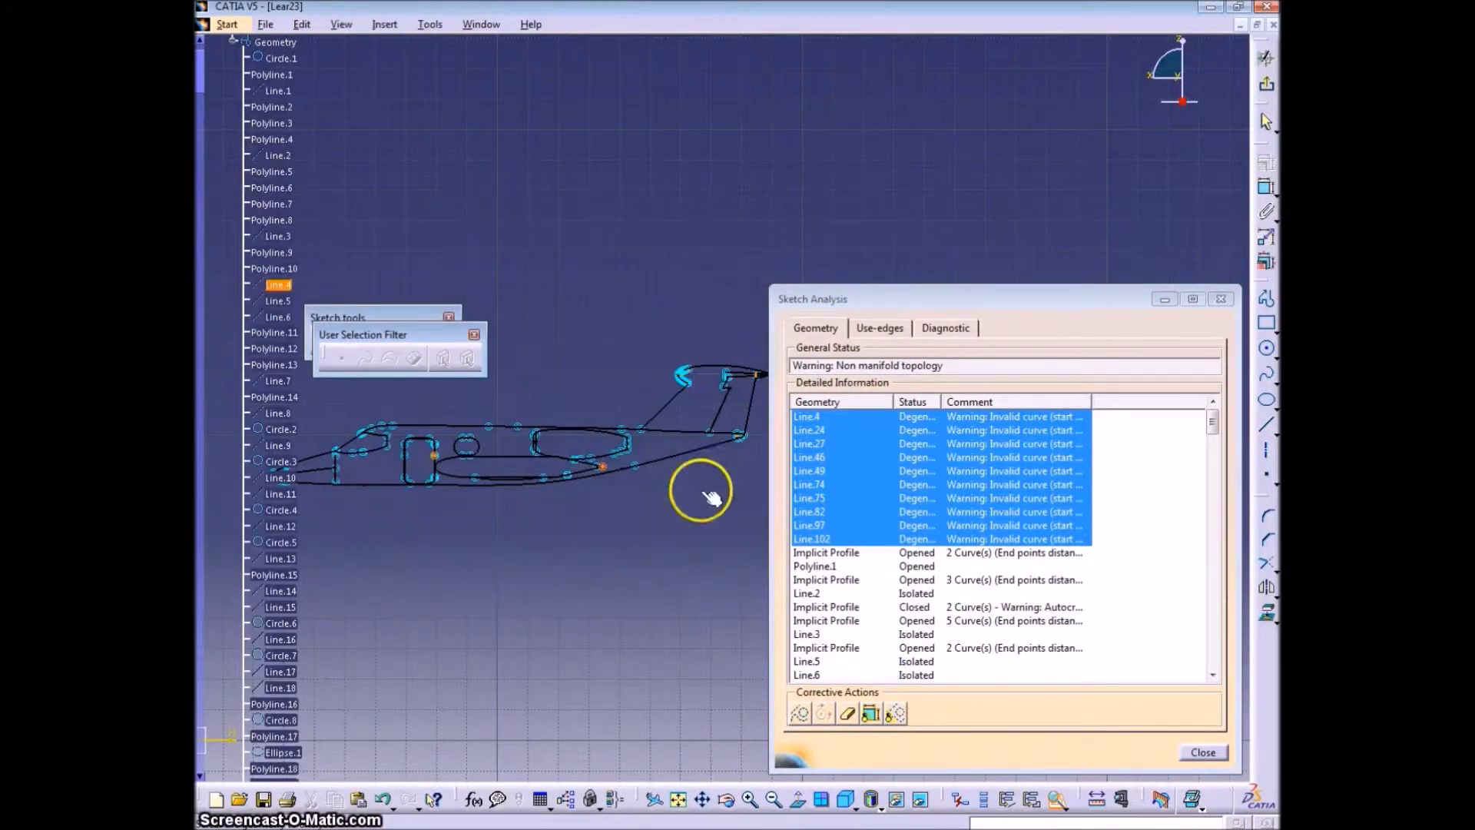
pyautogui.click(1204, 753)
# - Delete the overlapping curve segments around the rounded front of the tail tip
pyautogui.moveTo(845, 566)
pyautogui.keyDown('ctrl'); pyautogui.mouseDown(button='middle')
pyautogui.moveTo(797, 346)
pyautogui.moveTo(856, 543)
pyautogui.moveTo(821, 375)
pyautogui.moveTo(760, 335)
pyautogui.mouseUp(button='middle'); pyautogui.keyUp('ctrl')
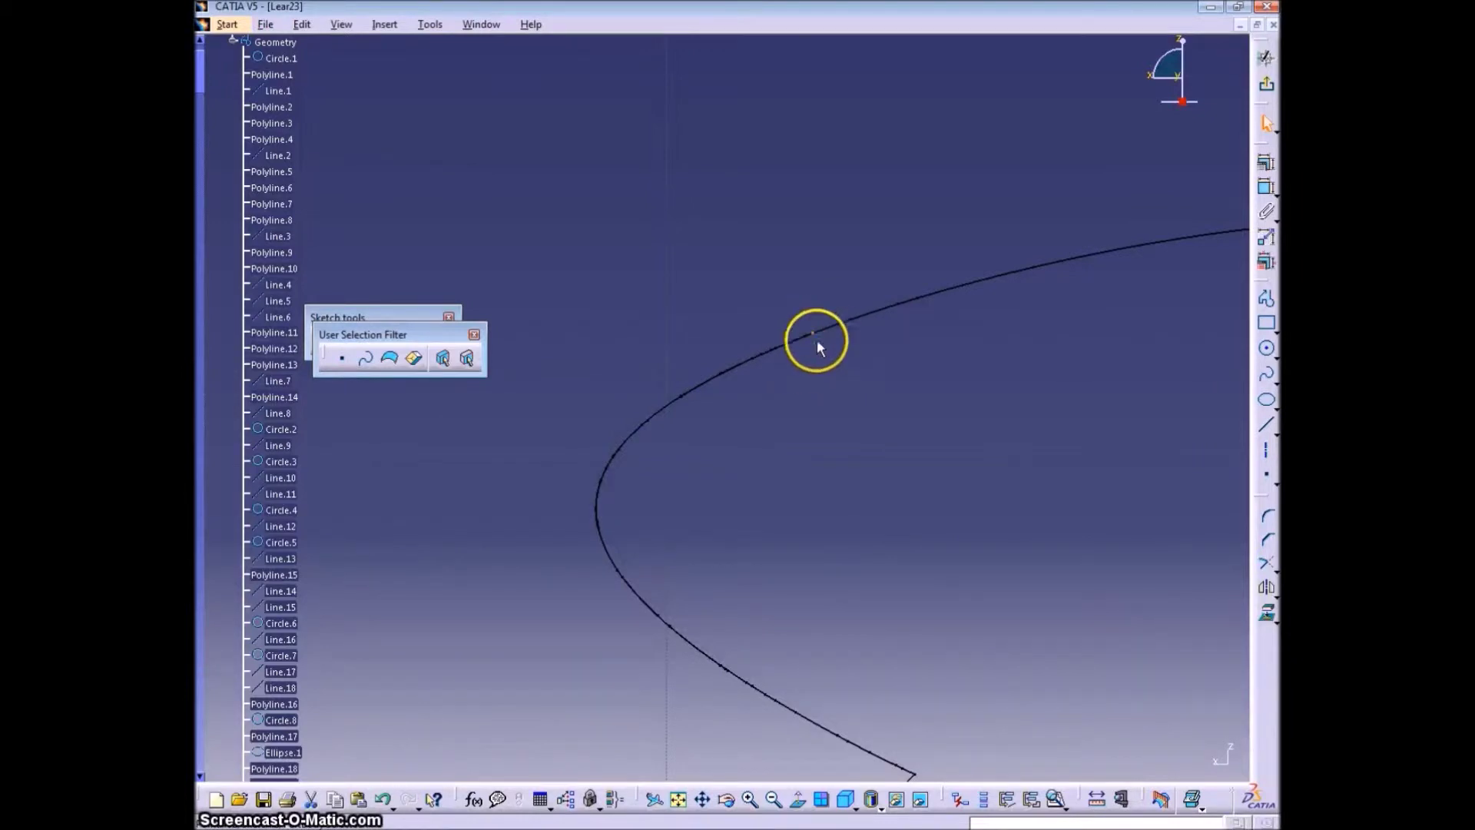
pyautogui.moveTo(825, 274); pyautogui.dragTo(584, 564)
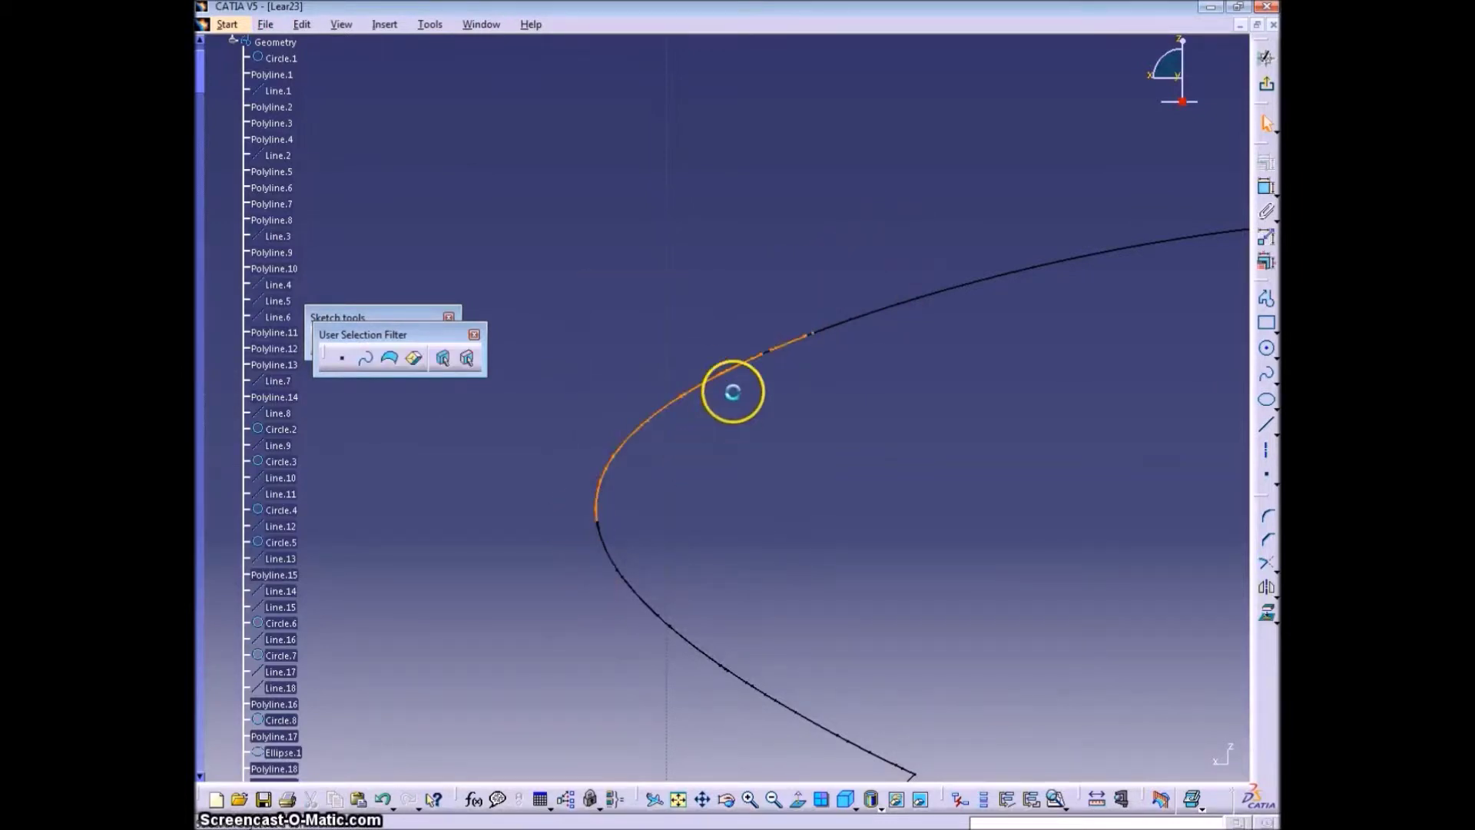
pyautogui.rightClick(634, 436)
pyautogui.click(685, 662)
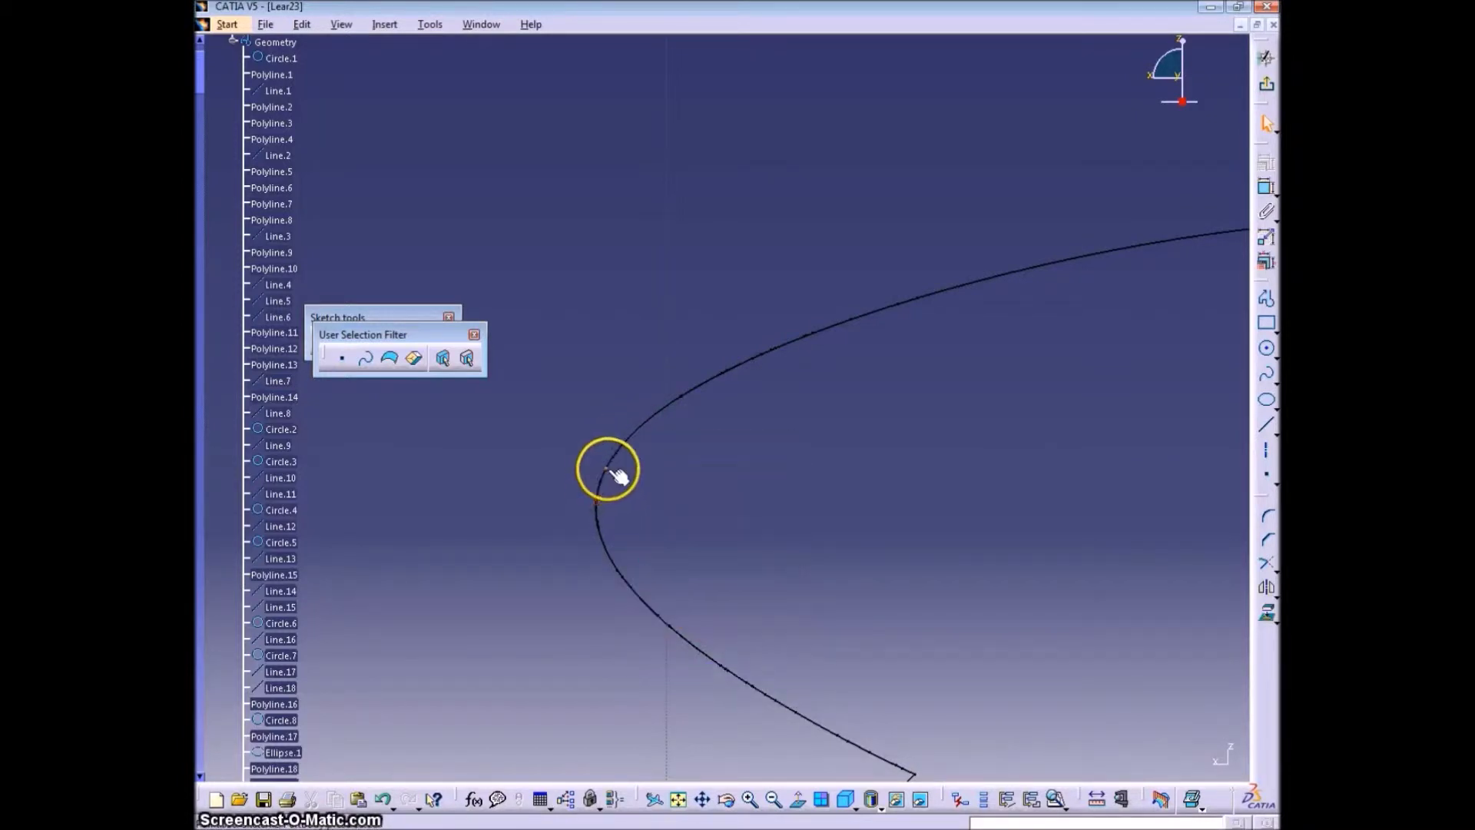
pyautogui.rightClick(603, 475)
pyautogui.click(652, 702)
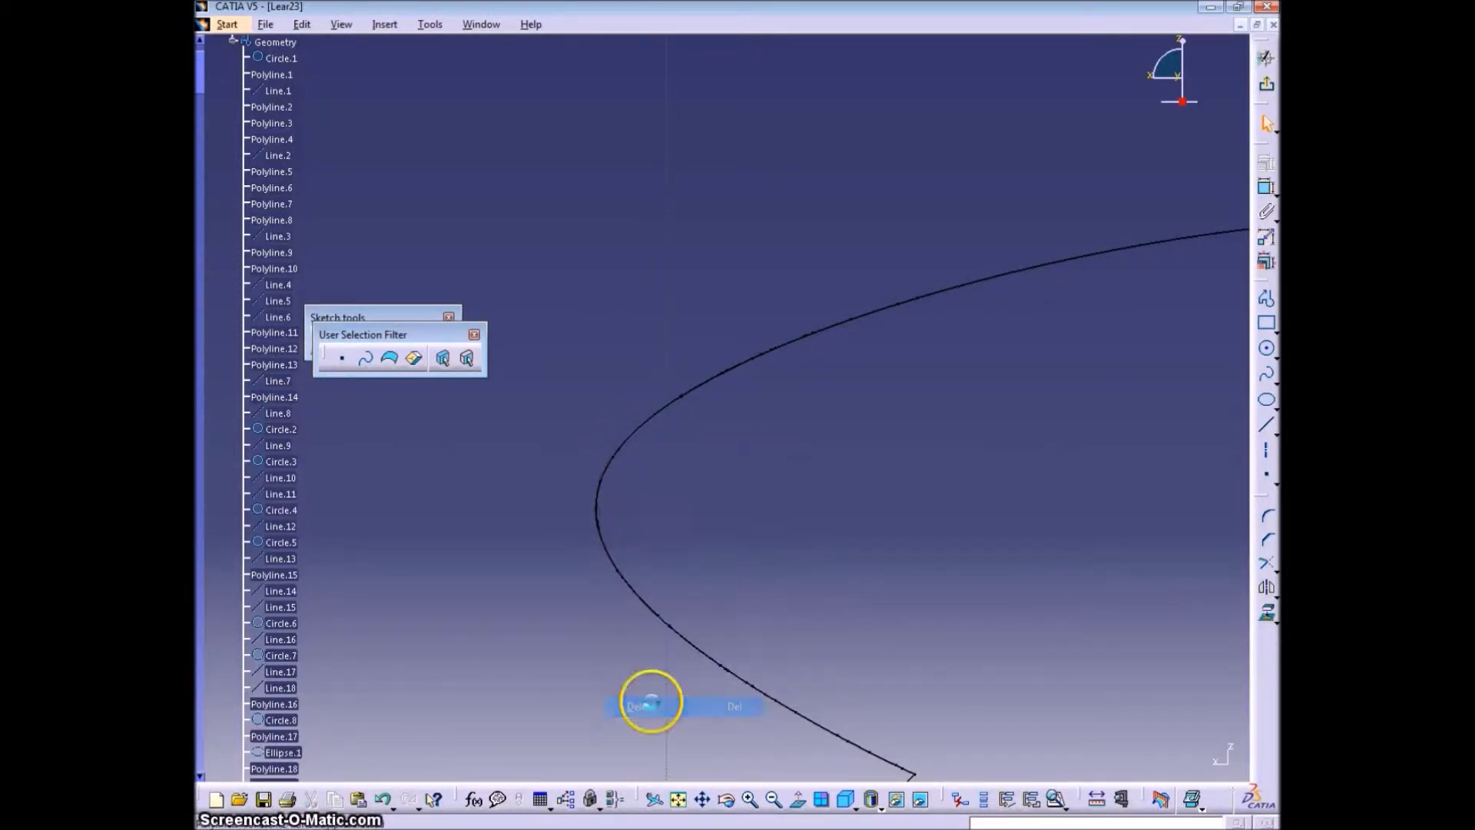
pyautogui.rightClick(603, 545)
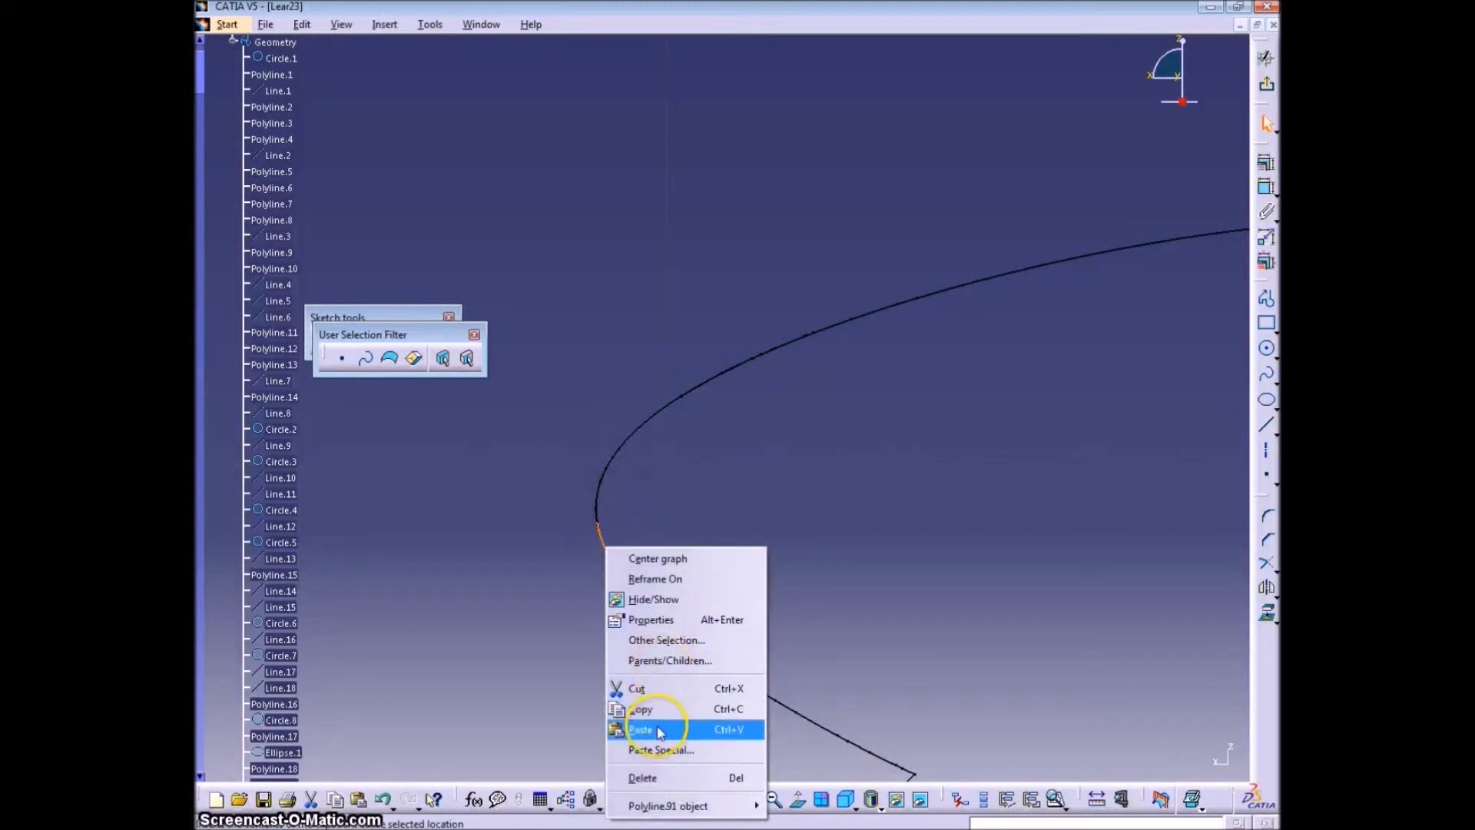
pyautogui.click(649, 705)
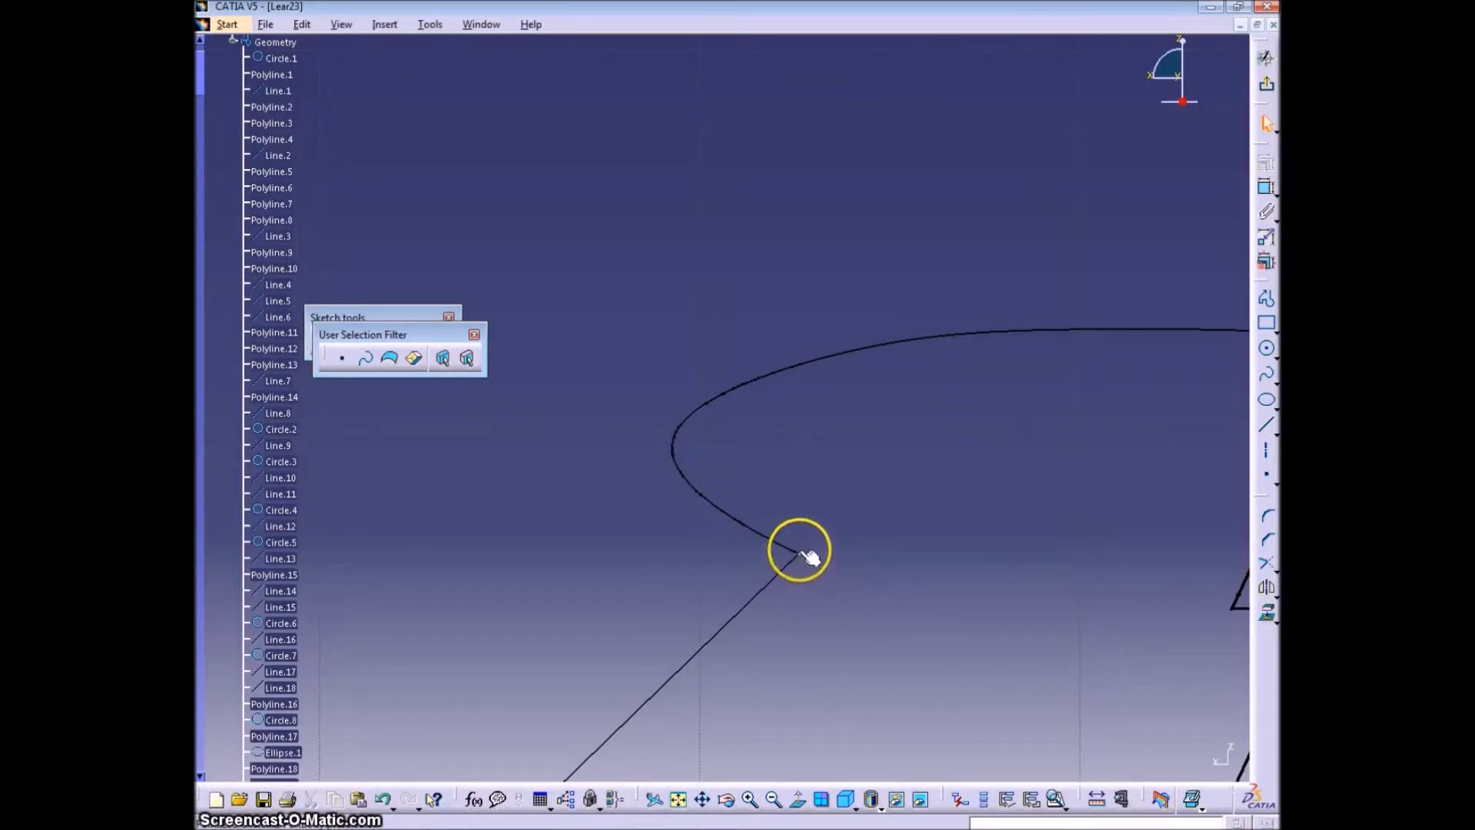
# - Remove overlapping curve segments along the lower edge of the tail tip, toward the corner with the fin's leading edge
pyautogui.click(747, 526)
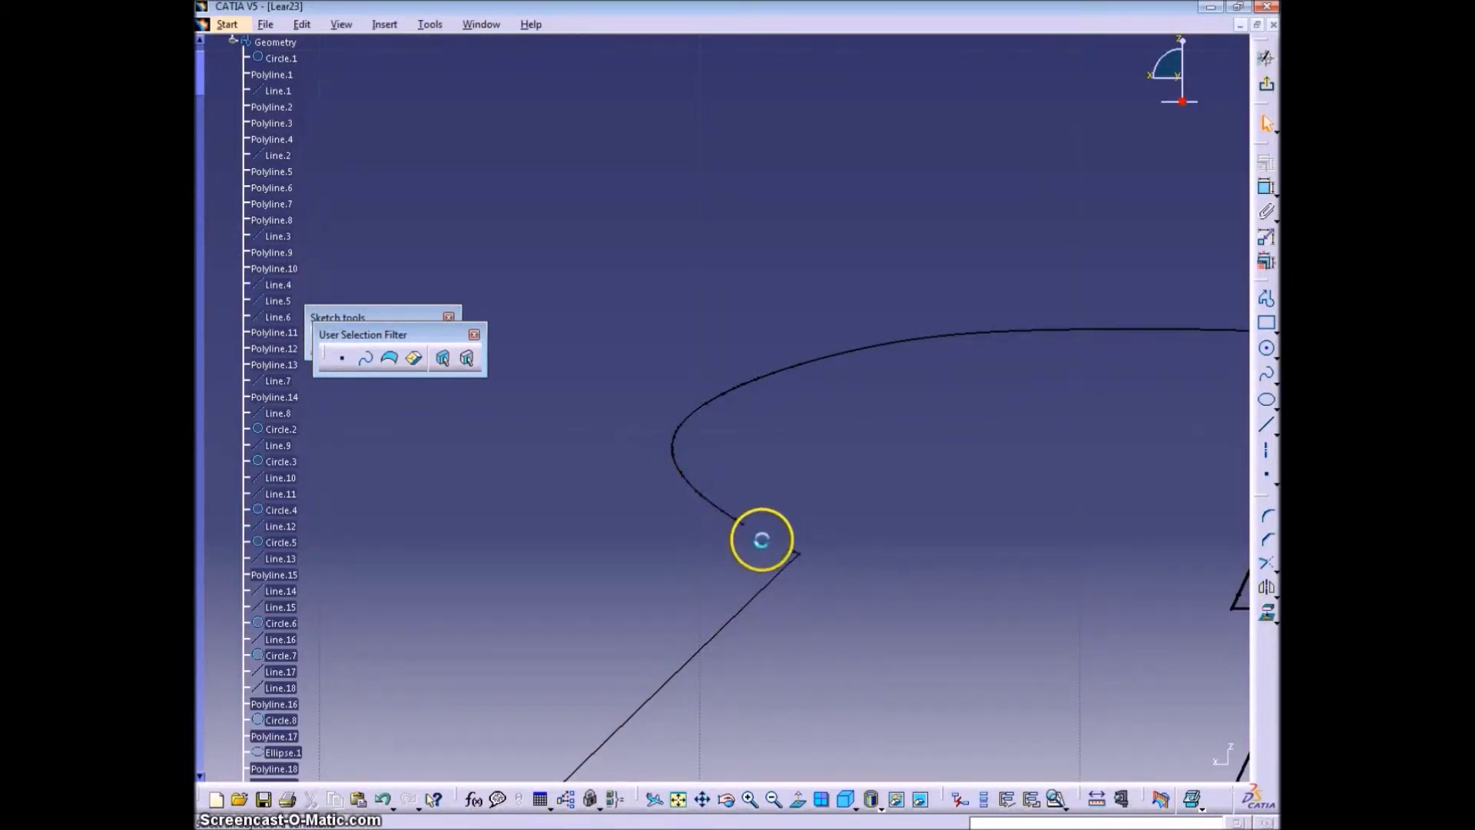
pyautogui.keyDown('ctrl'); pyautogui.moveTo(761, 548); pyautogui.dragTo(692, 345, button='middle'); pyautogui.keyUp('ctrl')
pyautogui.moveTo(699, 722); pyautogui.dragTo(702, 330, button='middle')
pyautogui.moveTo(699, 507); pyautogui.dragTo(630, 303, button='middle')
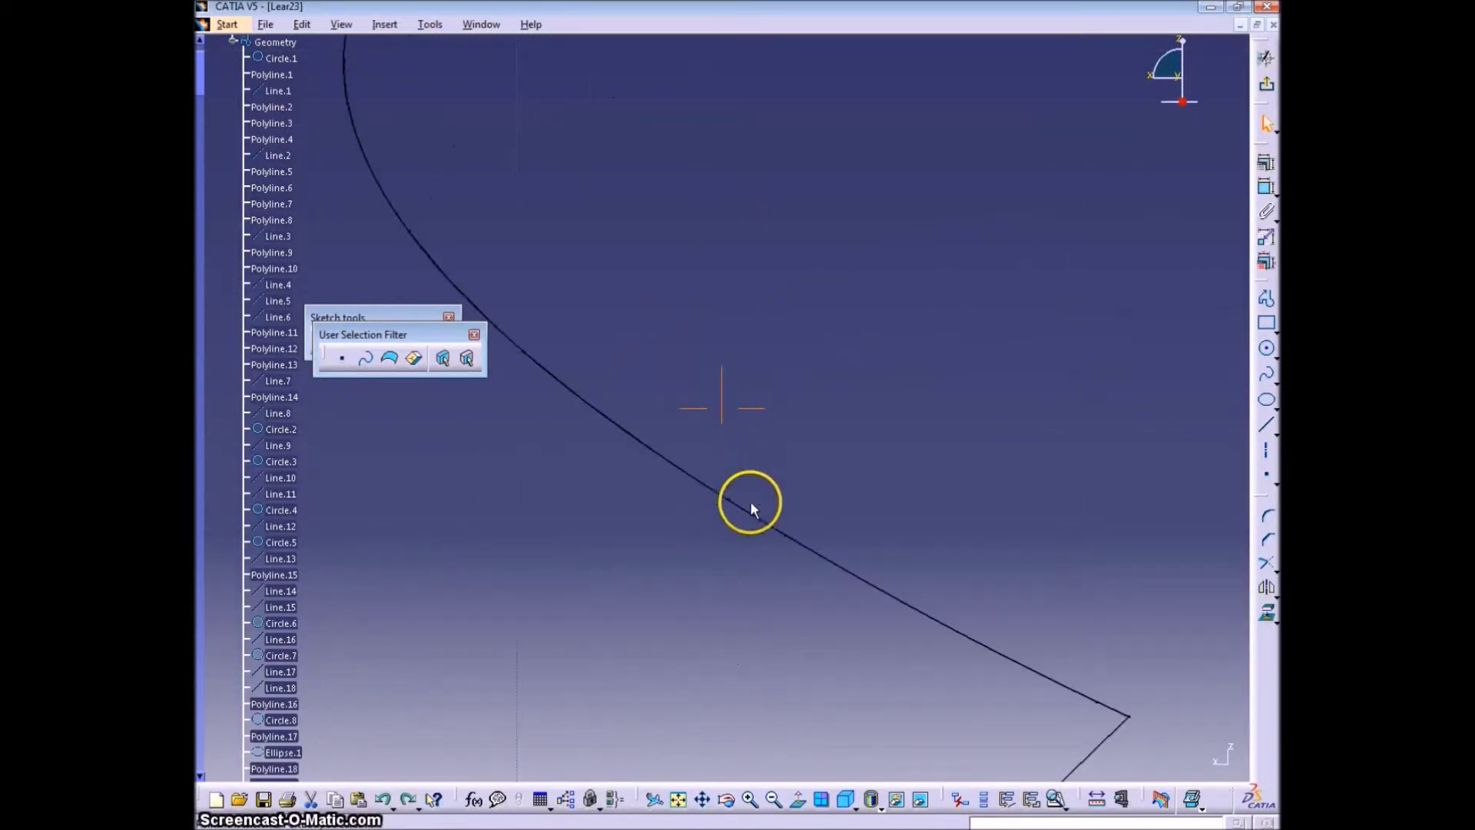
pyautogui.press('Delete')
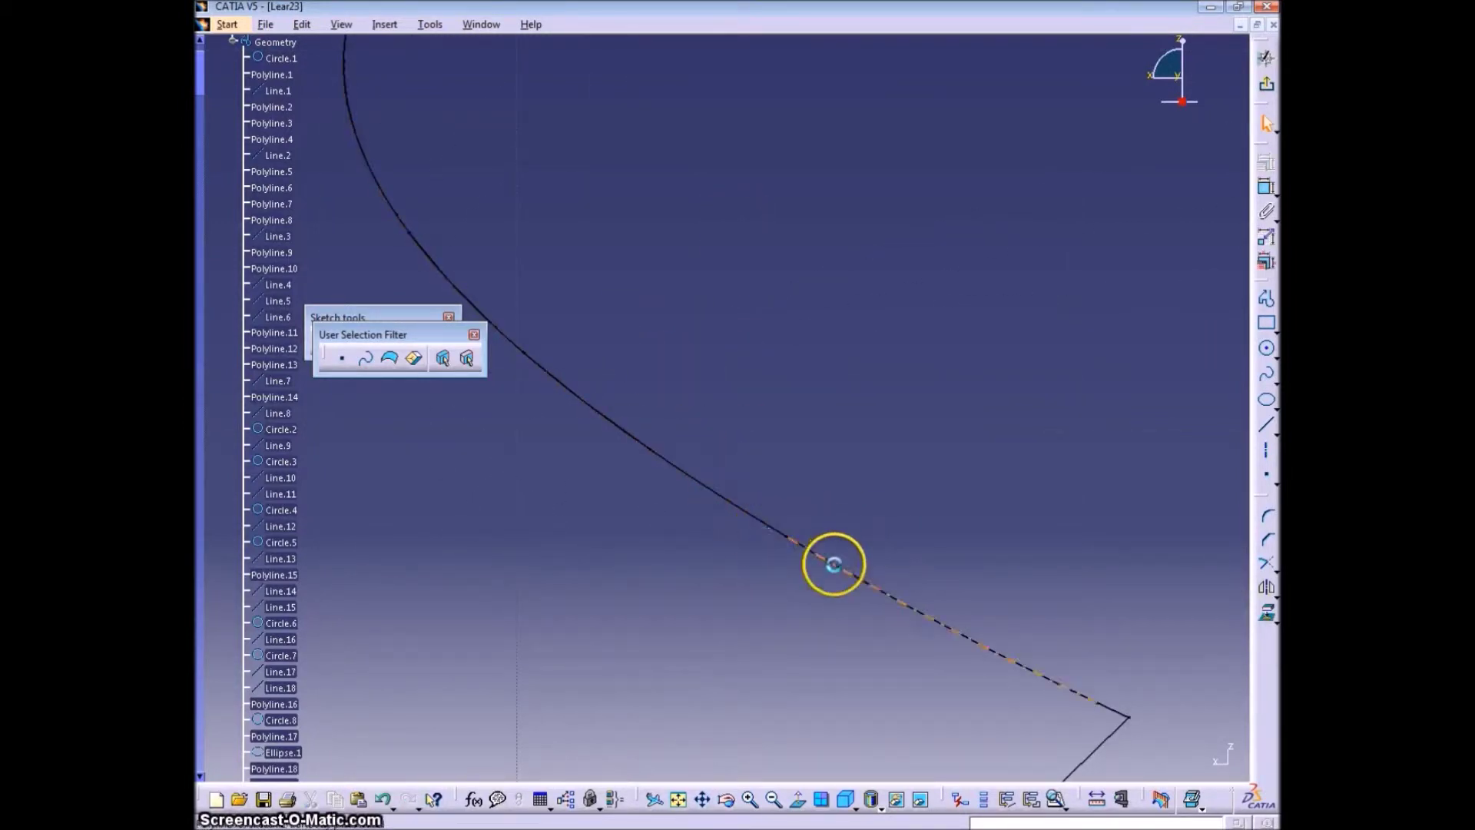
pyautogui.moveTo(859, 484); pyautogui.dragTo(868, 538, button='middle')
pyautogui.click(1007, 626)
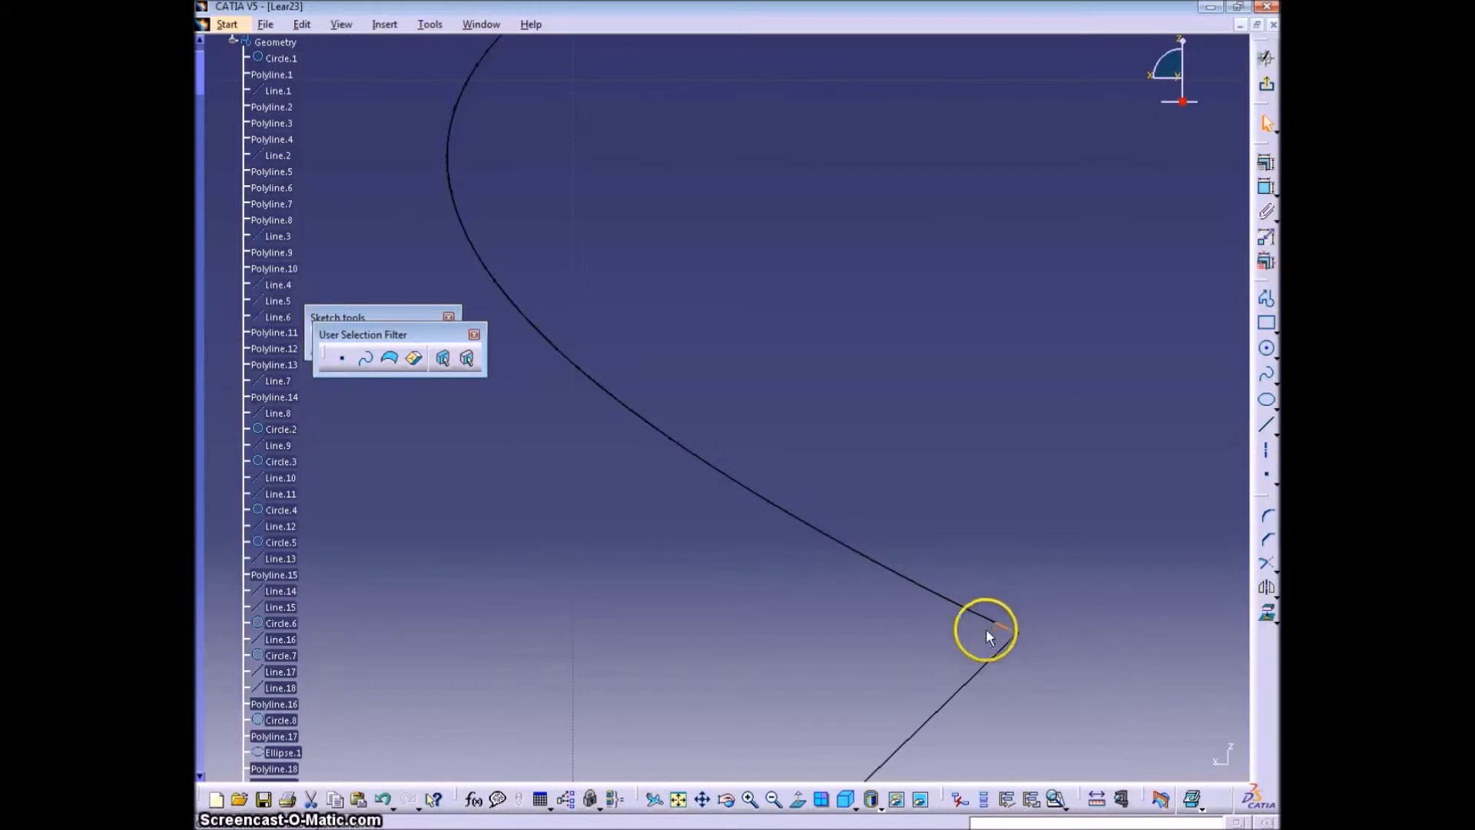
pyautogui.keyDown('ctrl'); pyautogui.moveTo(927, 385); pyautogui.dragTo(932, 507, button='middle'); pyautogui.keyUp('ctrl')
pyautogui.click(578, 287)
# - Delete the short segment at the tail tip's foremost point and move the User Selection Filter toolbar clear of Sketch tools
pyautogui.moveTo(666, 314); pyautogui.dragTo(788, 438, button='middle')
pyautogui.keyDown('ctrl'); pyautogui.moveTo(788, 438); pyautogui.dragTo(776, 276, button='middle'); pyautogui.keyUp('ctrl')
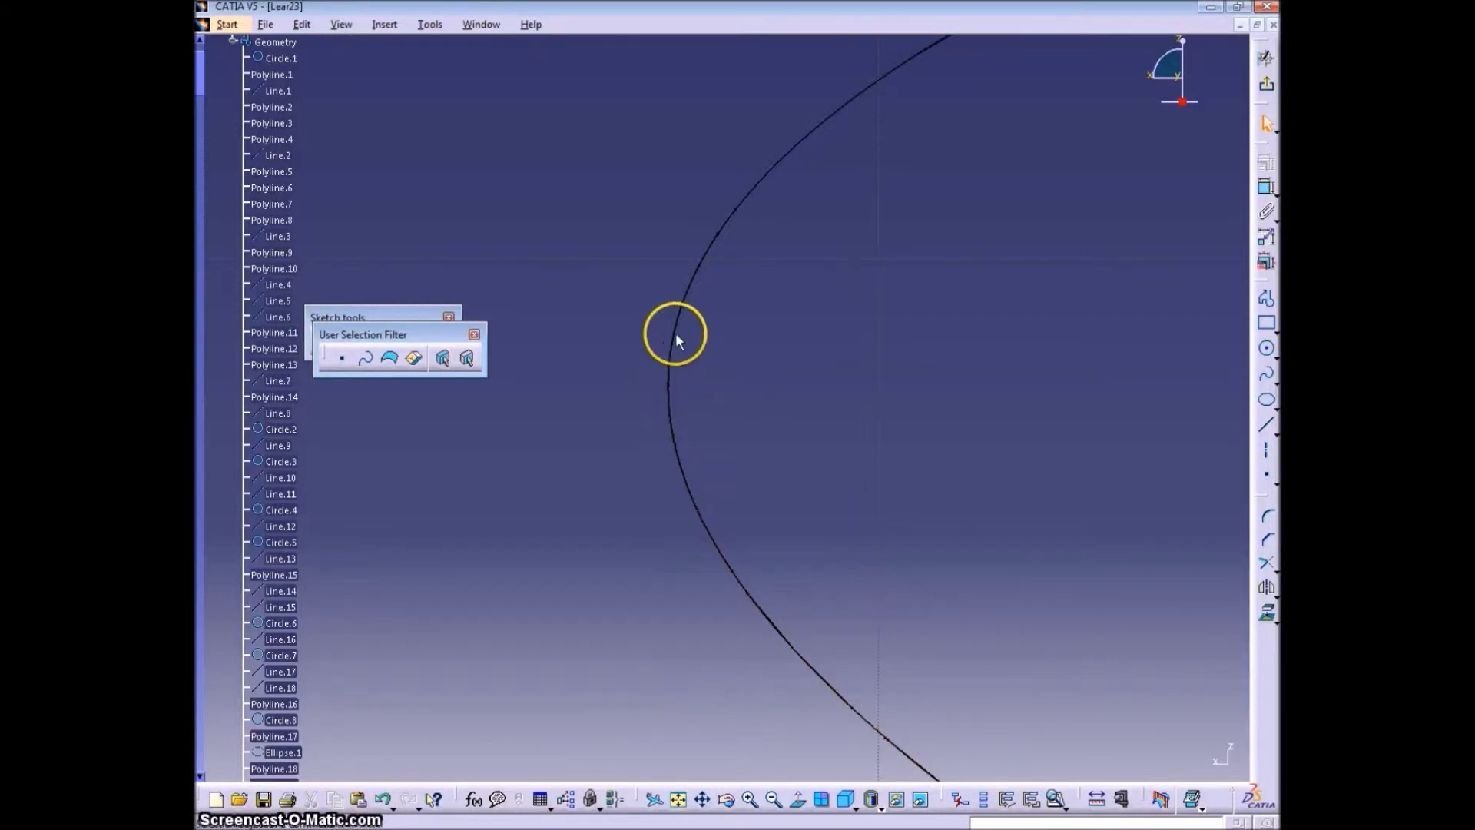
pyautogui.moveTo(668, 386); pyautogui.dragTo(687, 355, button='middle')
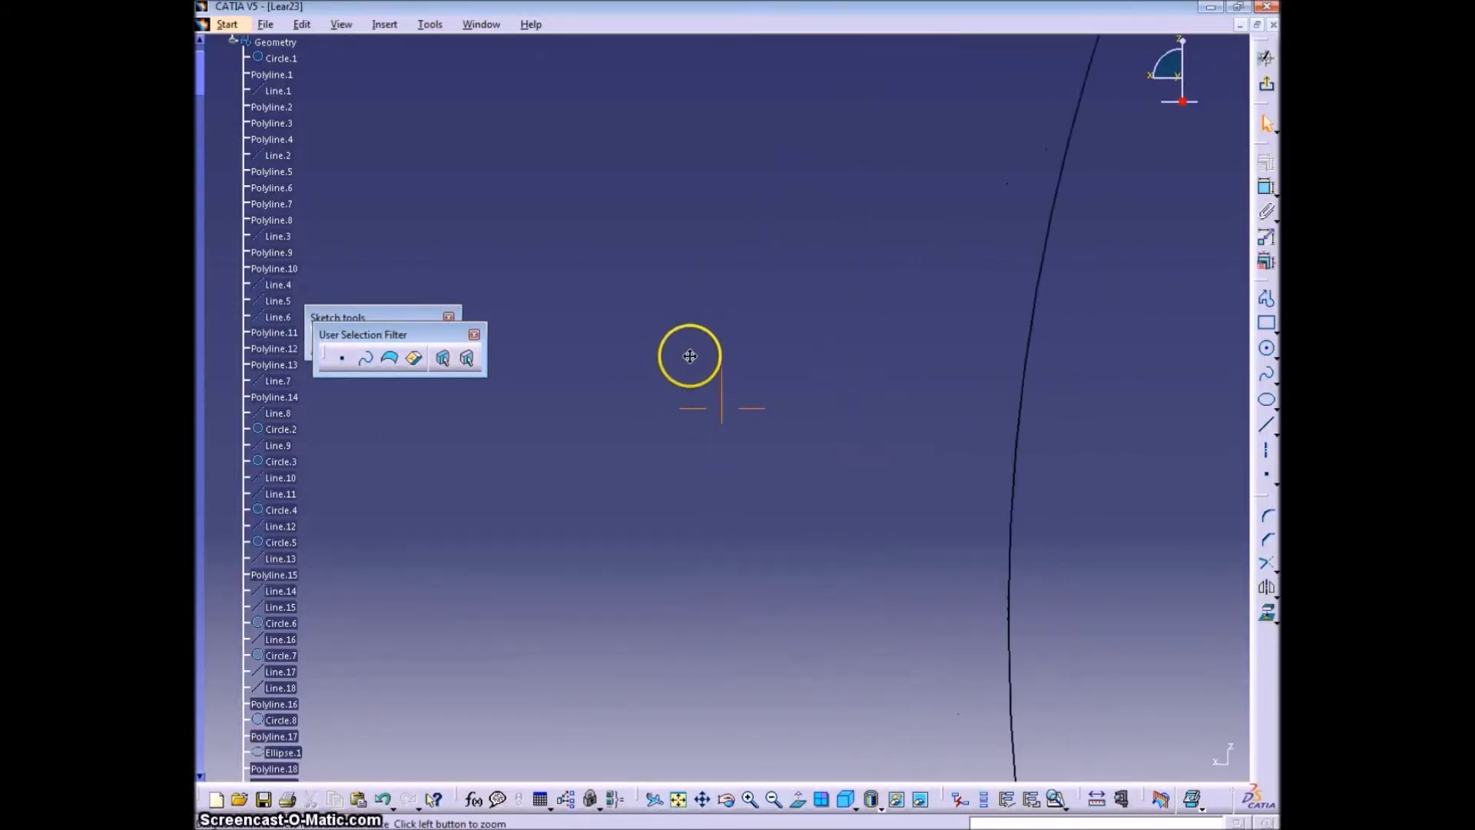
pyautogui.moveTo(888, 498); pyautogui.dragTo(886, 495, button='middle')
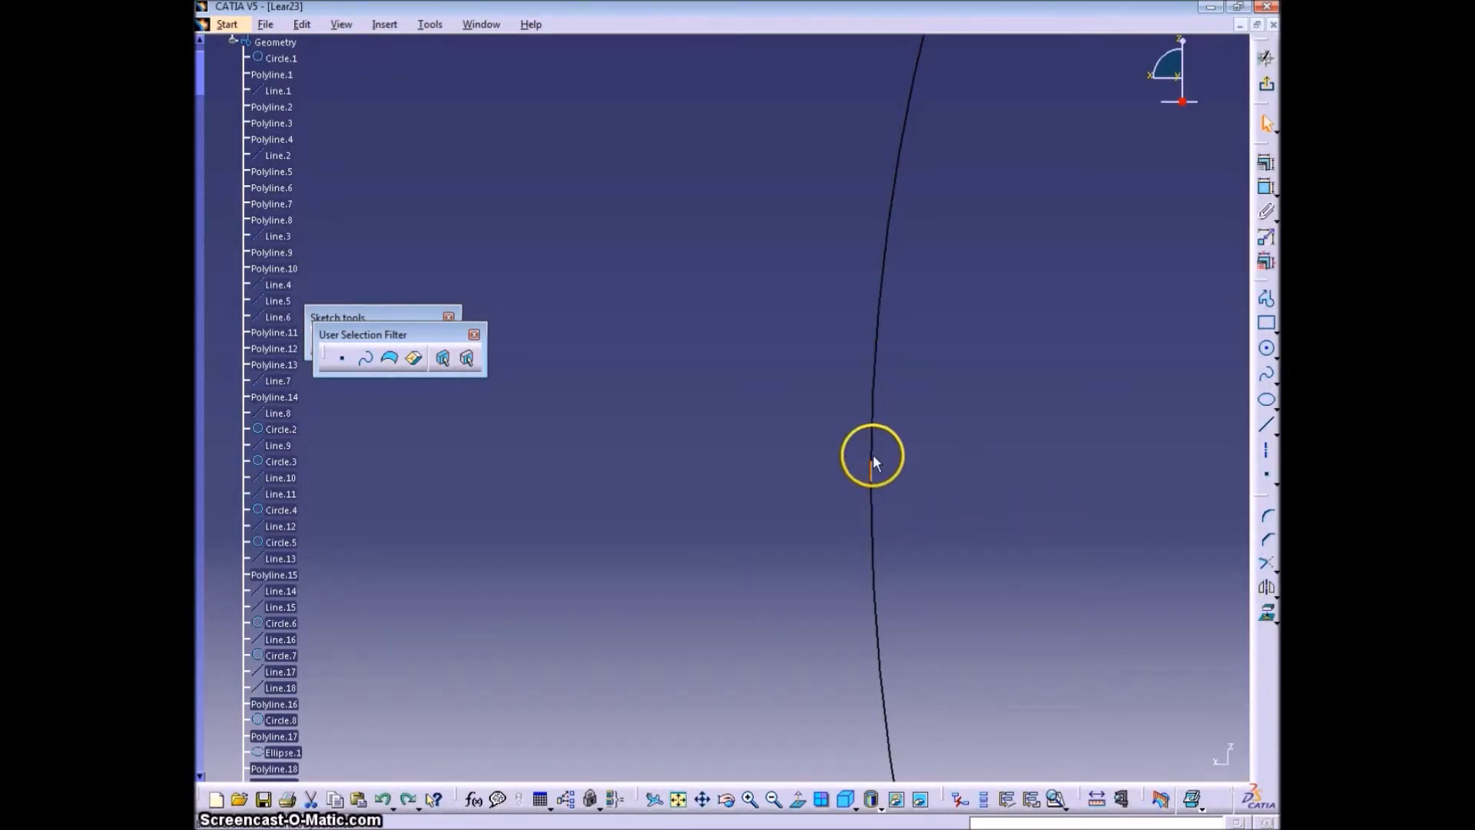
pyautogui.press('Delete')
pyautogui.moveTo(386, 341); pyautogui.dragTo(439, 458)
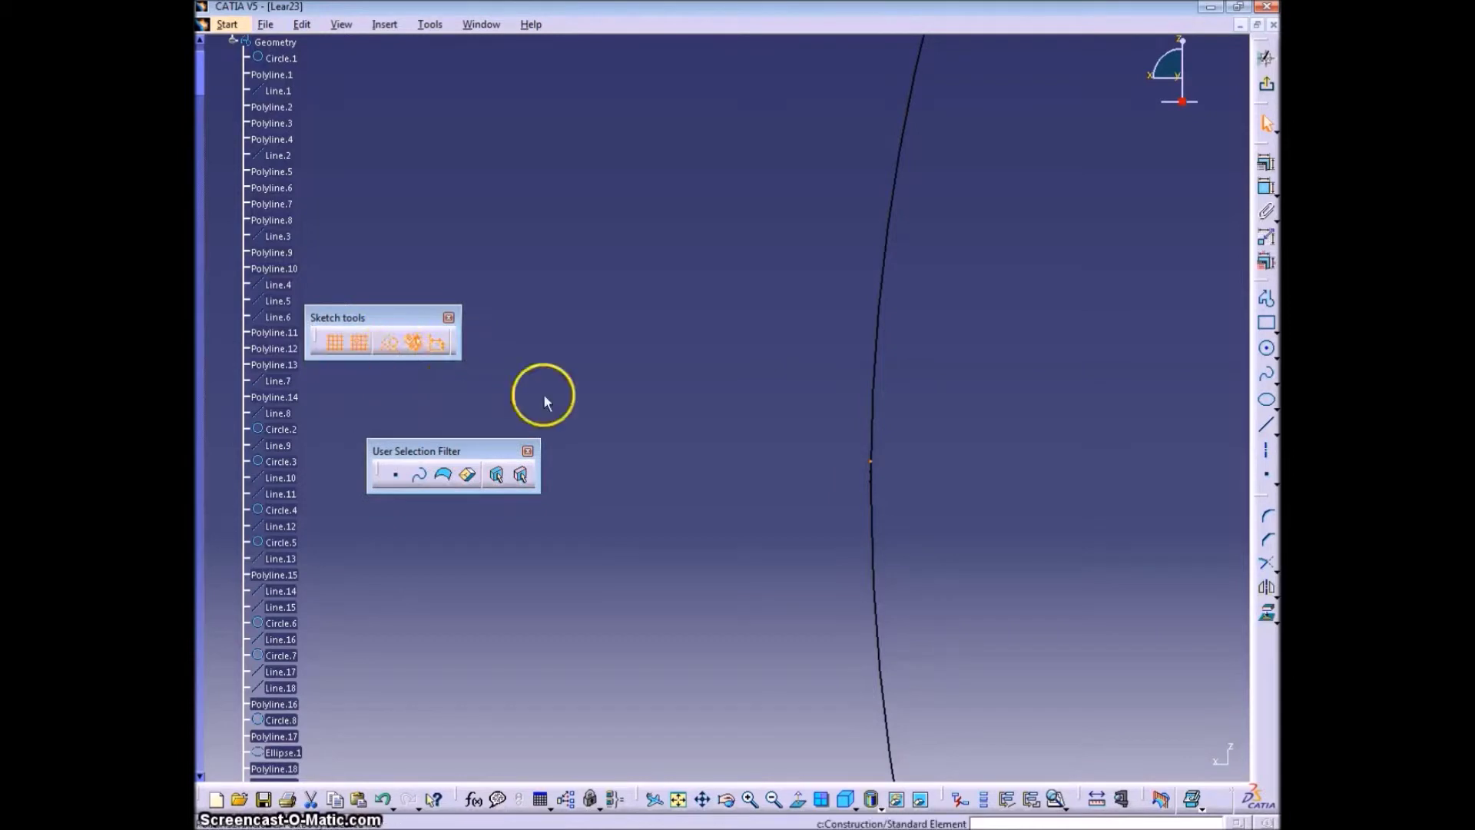
# - Try to delete the overlapping curve segments along the upper front edge of the tail tip
pyautogui.keyDown('ctrl'); pyautogui.moveTo(926, 416); pyautogui.dragTo(839, 661, button='middle'); pyautogui.keyUp('ctrl')
pyautogui.keyDown('ctrl'); pyautogui.moveTo(881, 408); pyautogui.dragTo(868, 468, button='middle'); pyautogui.keyUp('ctrl')
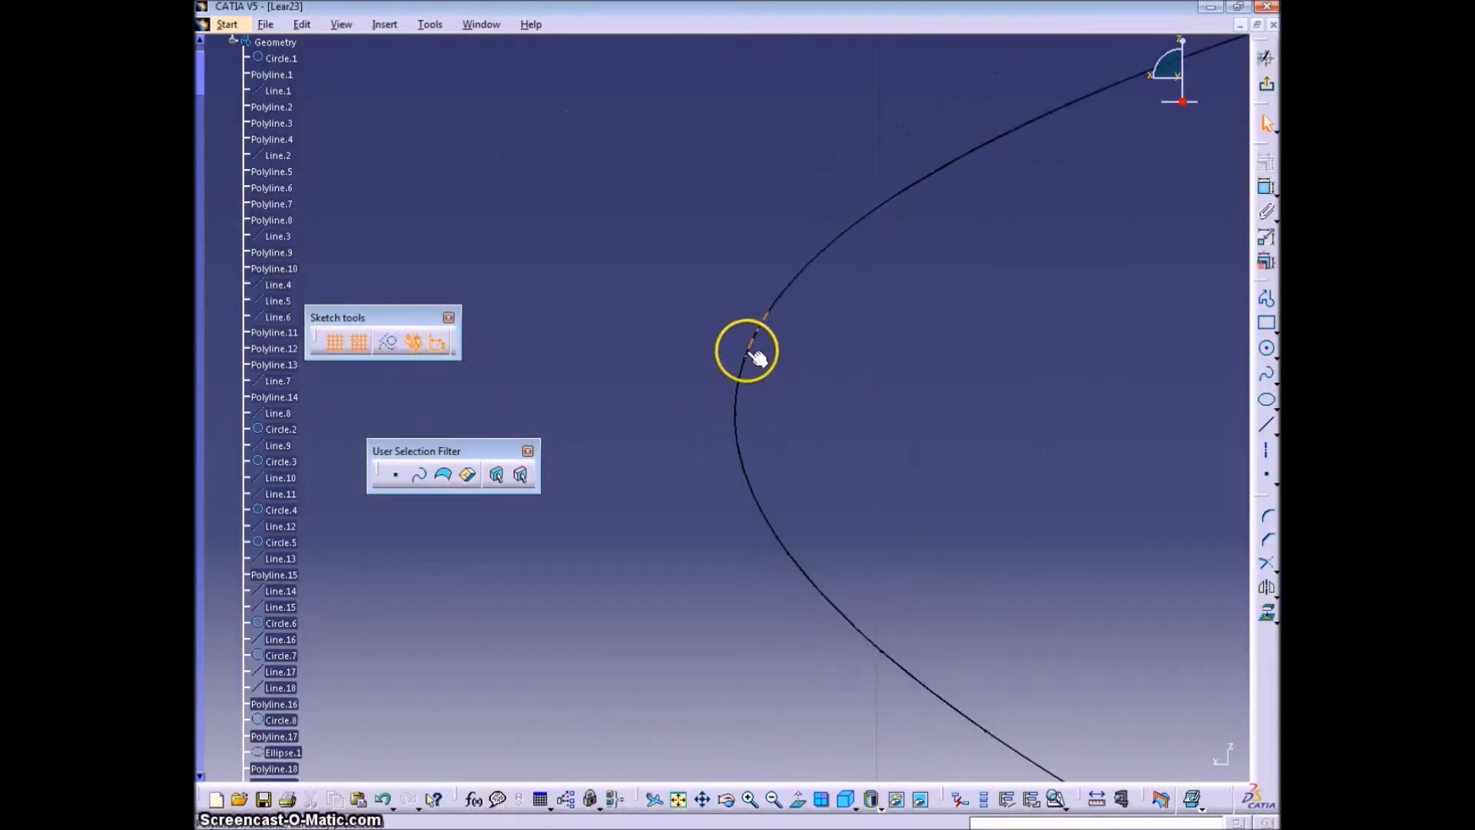
pyautogui.moveTo(773, 407)
pyautogui.mouseDown(button='middle')
pyautogui.moveTo(865, 446)
pyautogui.moveTo(766, 379)
pyautogui.mouseUp(button='middle')
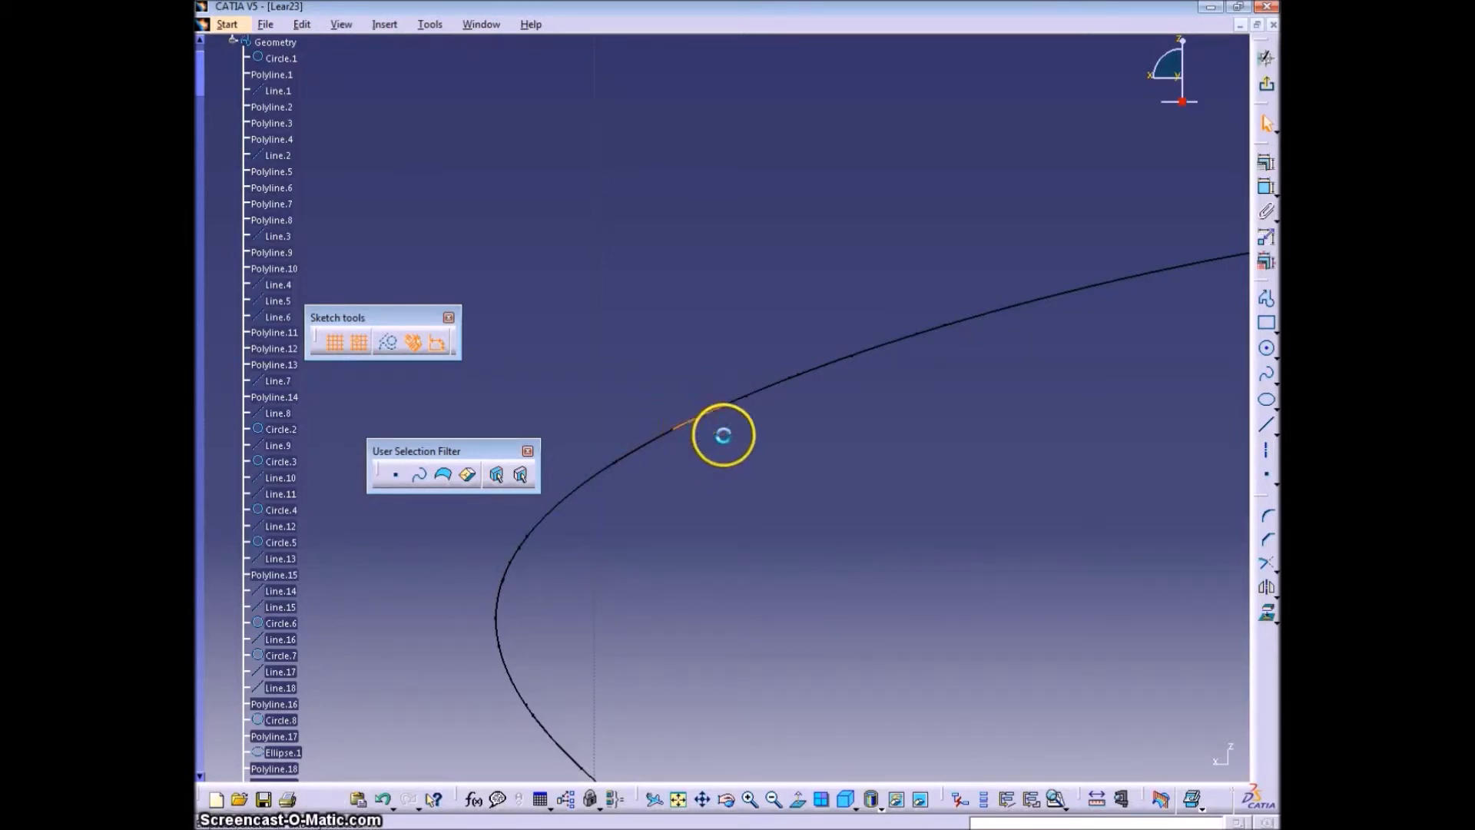
pyautogui.click(707, 418)
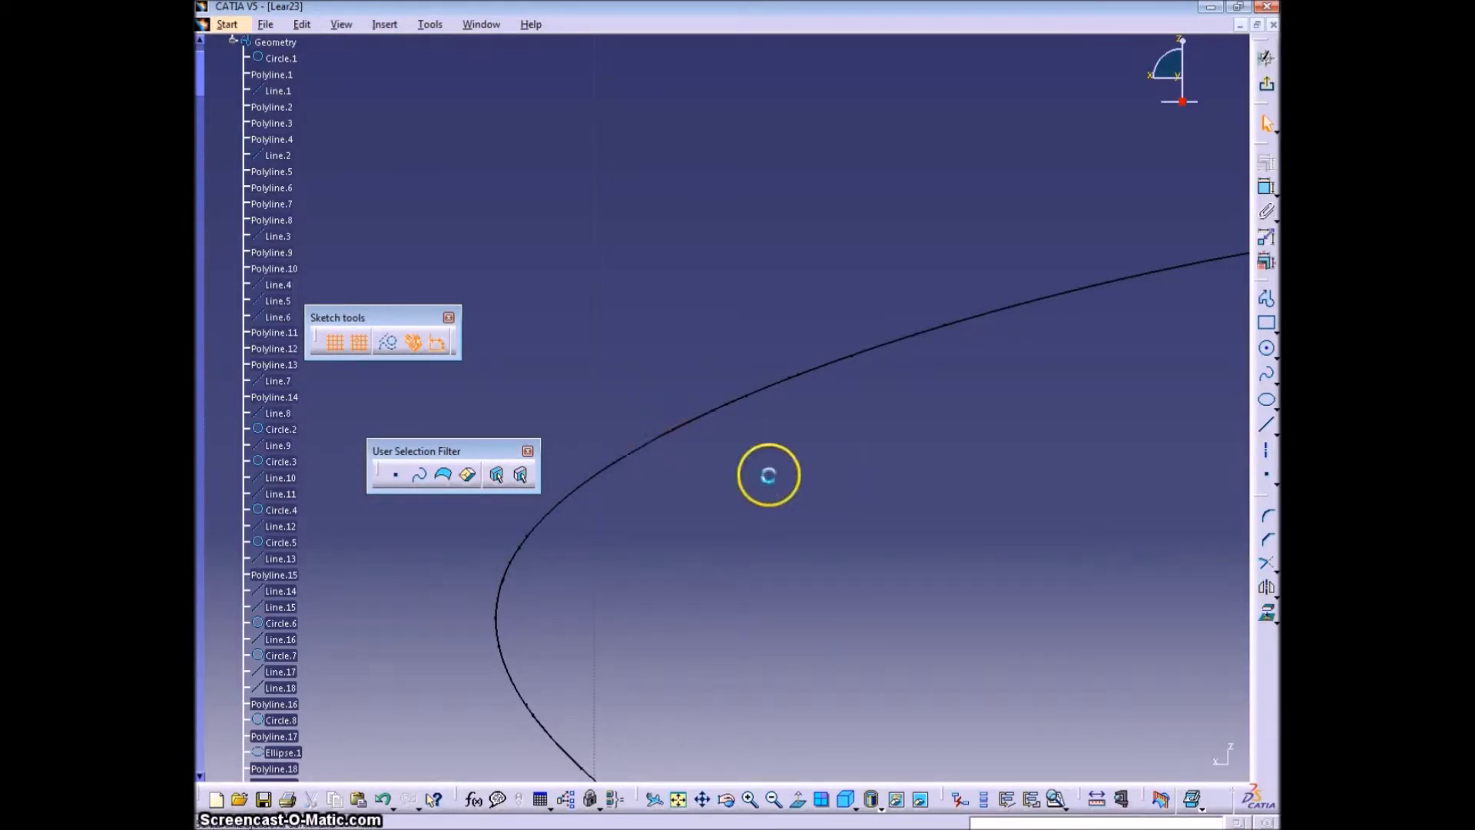
pyautogui.click(689, 425)
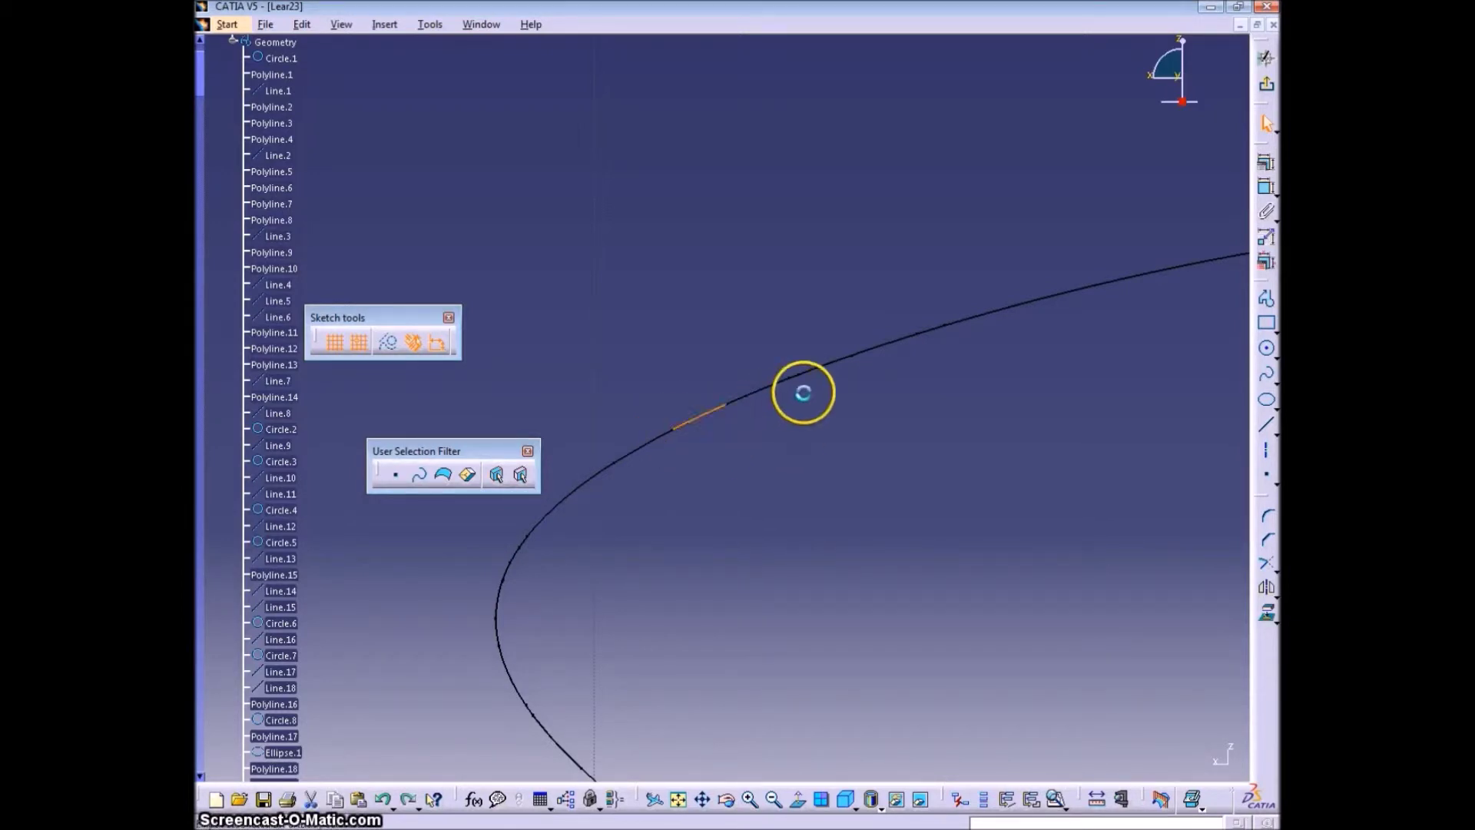
pyautogui.click(848, 357)
pyautogui.moveTo(855, 370)
pyautogui.mouseDown(button='middle')
pyautogui.moveTo(919, 376)
pyautogui.moveTo(889, 458)
pyautogui.moveTo(871, 360)
pyautogui.moveTo(970, 514)
pyautogui.moveTo(980, 431)
pyautogui.moveTo(789, 496)
pyautogui.moveTo(845, 519)
pyautogui.moveTo(712, 430)
pyautogui.moveTo(883, 438)
pyautogui.moveTo(661, 563)
pyautogui.moveTo(852, 527)
pyautogui.moveTo(852, 484)
pyautogui.moveTo(873, 516)
pyautogui.moveTo(752, 513)
pyautogui.mouseUp(button='middle')
pyautogui.click(889, 458)
pyautogui.moveTo(1190, 219)
pyautogui.mouseDown()
pyautogui.moveTo(560, 448)
pyautogui.moveTo(470, 422)
pyautogui.mouseUp()
pyautogui.moveTo(727, 326)
pyautogui.mouseDown(button='middle')
pyautogui.moveTo(704, 486)
pyautogui.moveTo(635, 675)
pyautogui.moveTo(828, 322)
pyautogui.mouseUp(button='middle')
pyautogui.click(727, 507)
pyautogui.moveTo(724, 355); pyautogui.dragTo(882, 254, button='middle')
pyautogui.keyDown('ctrl'); pyautogui.moveTo(848, 388); pyautogui.dragTo(851, 438, button='middle'); pyautogui.keyUp('ctrl')
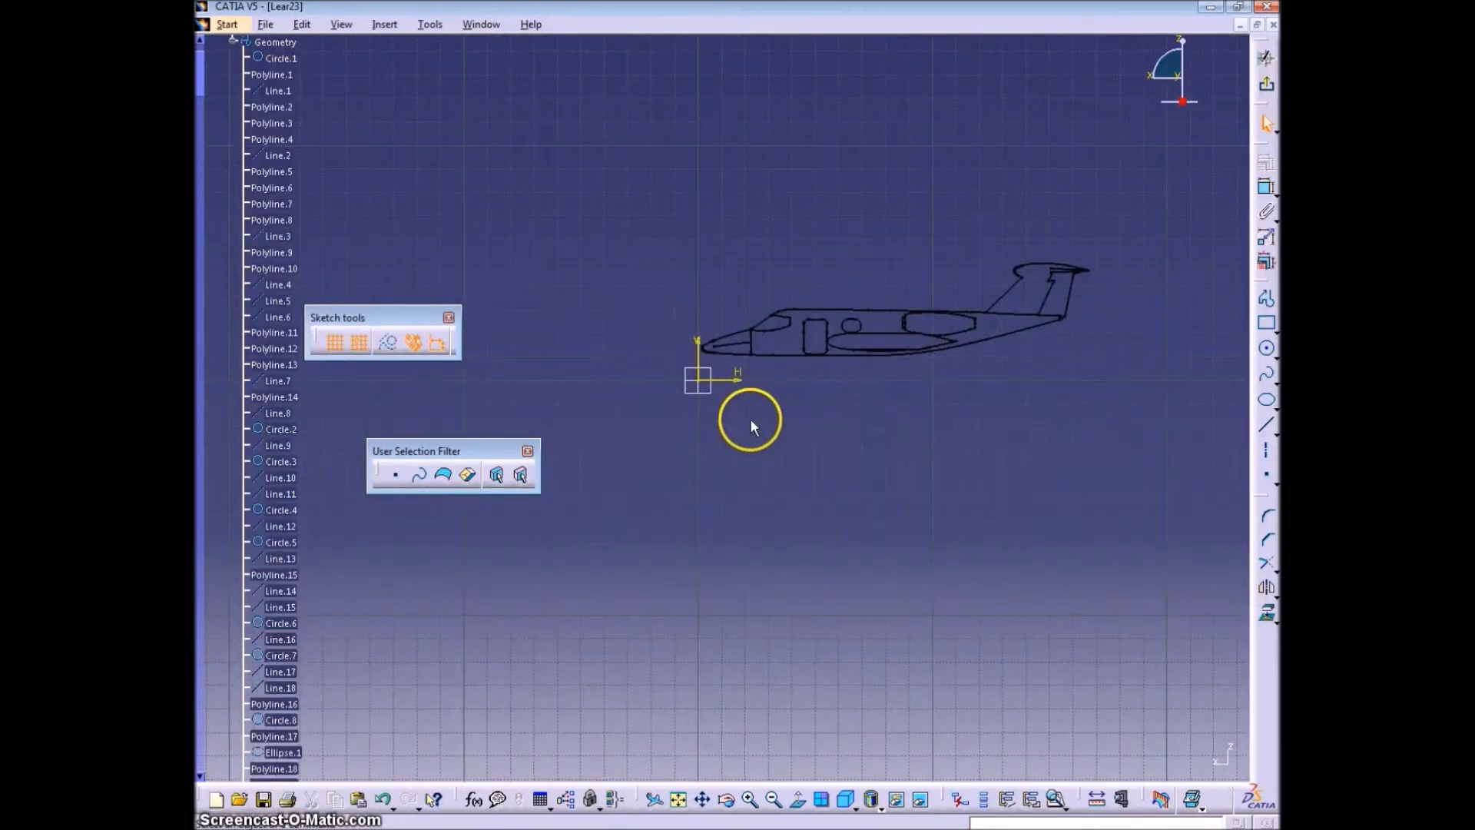
pyautogui.moveTo(930, 350); pyautogui.dragTo(701, 354)
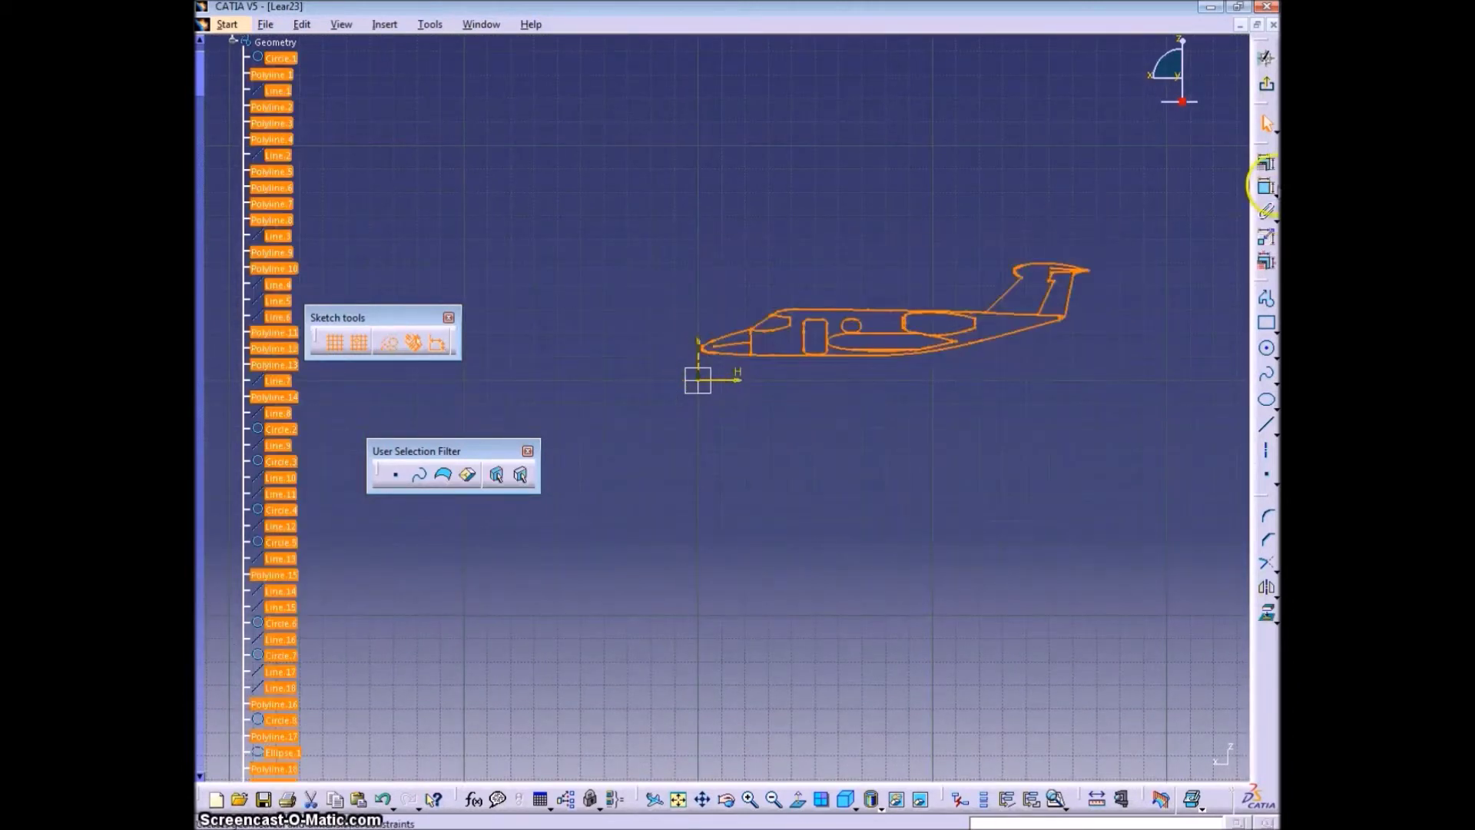
pyautogui.click(1266, 187)
pyautogui.click(1011, 284)
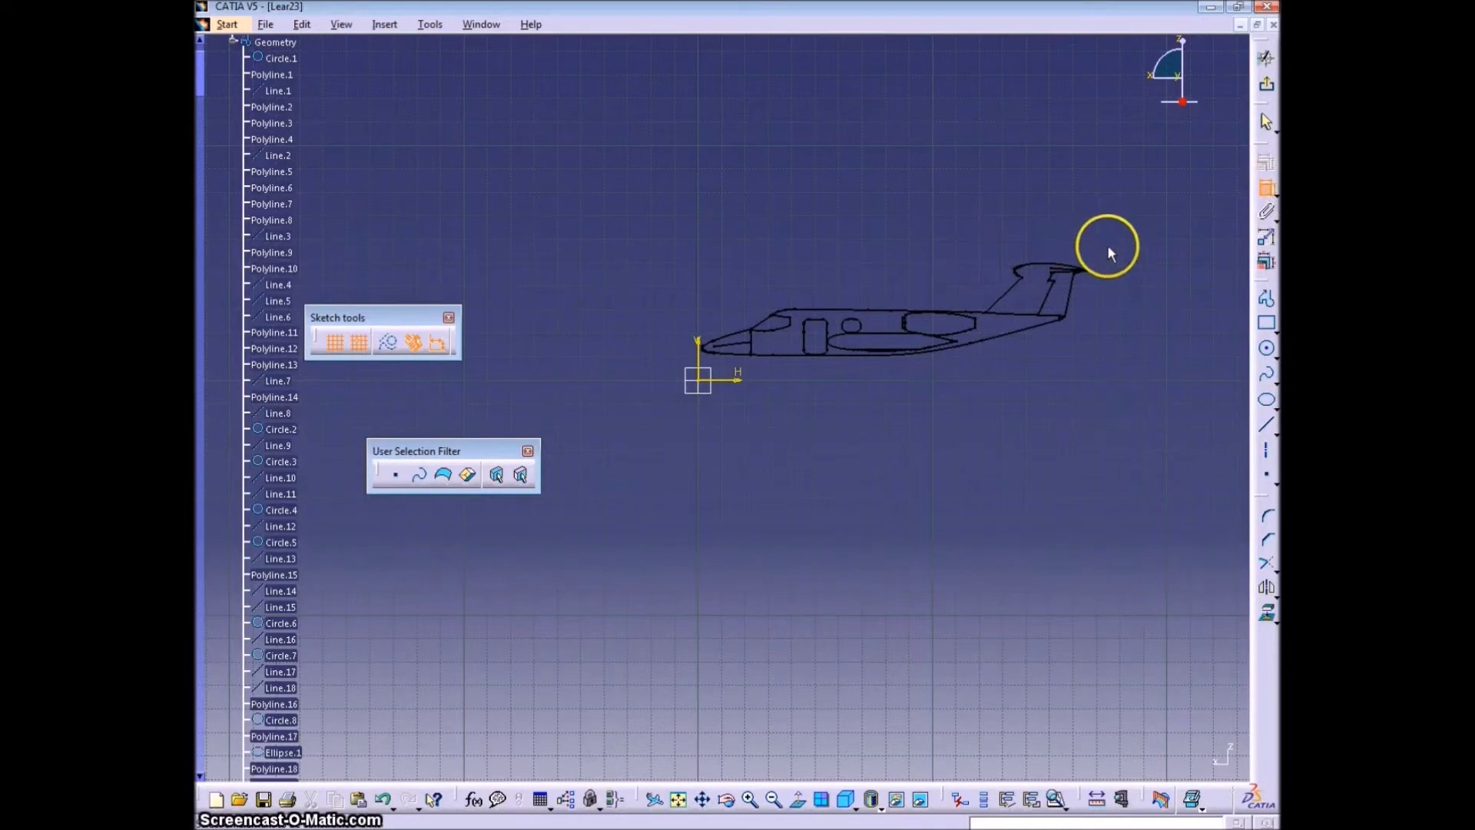
pyautogui.keyDown('ctrl'); pyautogui.moveTo(1037, 464); pyautogui.dragTo(1008, 397, button='middle'); pyautogui.keyUp('ctrl')
pyautogui.click(1259, 119)
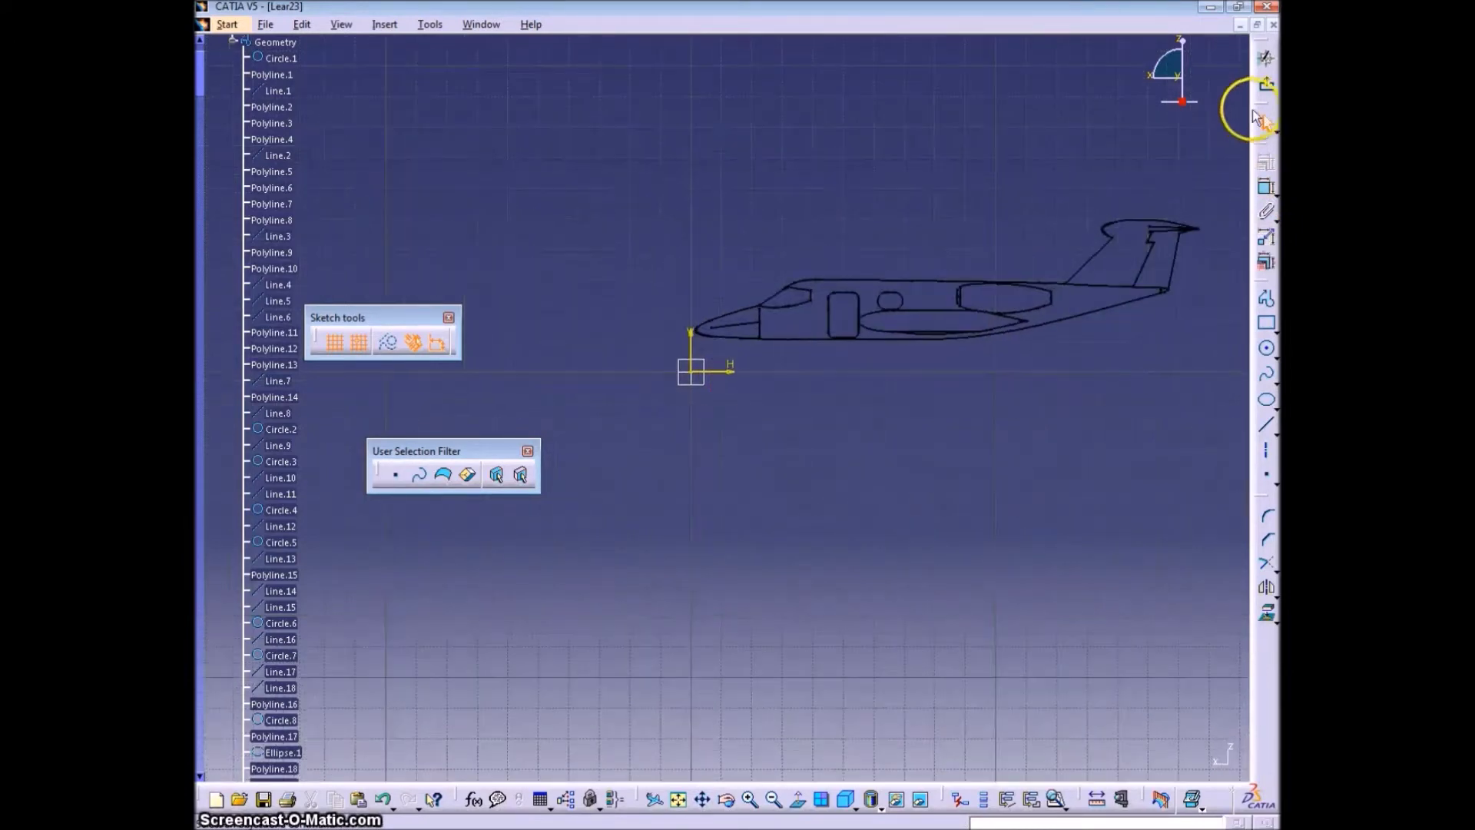
# - Exit the sketch, collapse its Geometry branch in the tree and examine the aircraft profile in the 3D view
pyautogui.click(1260, 114)
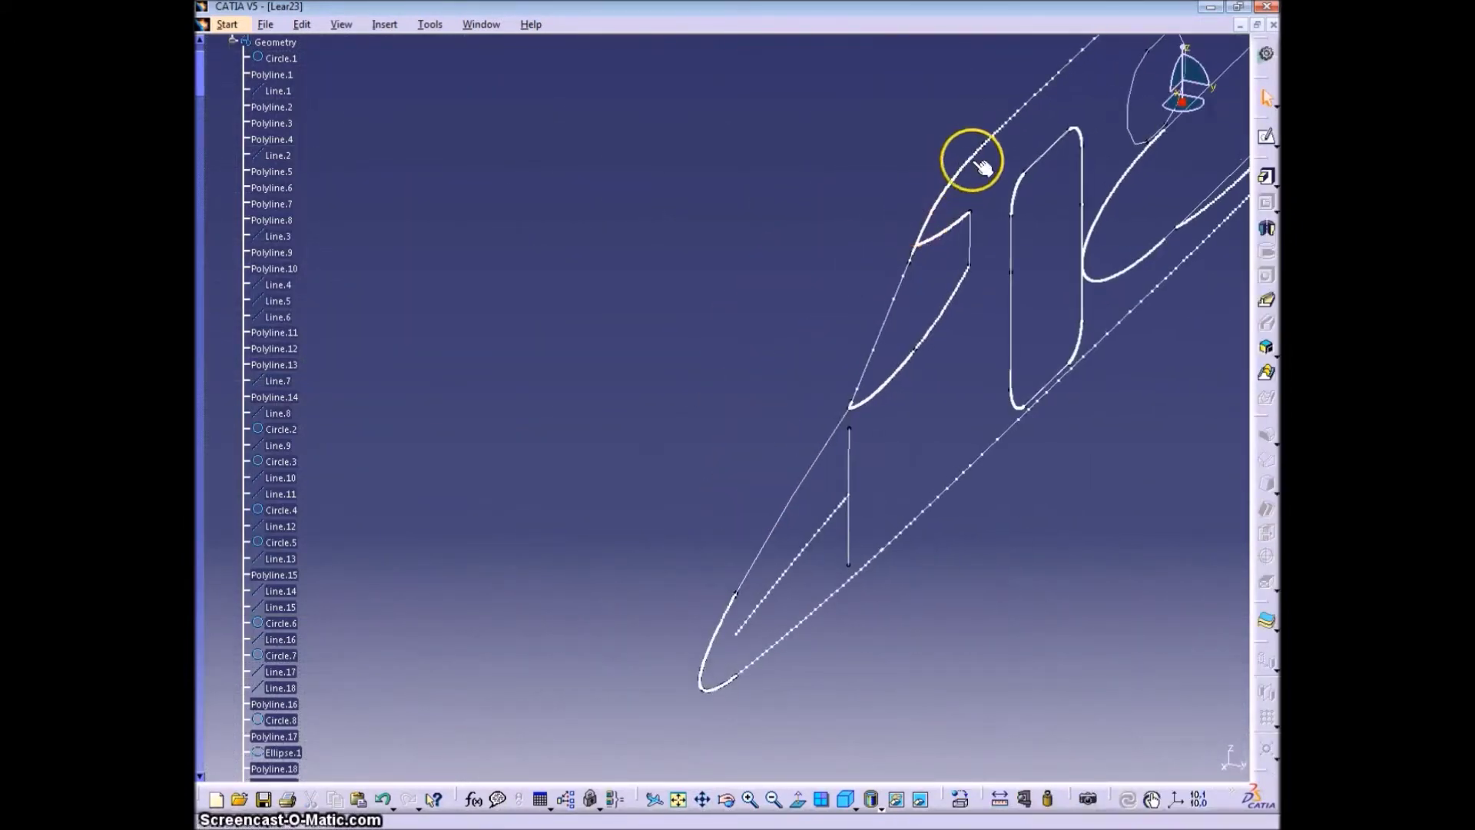
pyautogui.keyDown('ctrl'); pyautogui.moveTo(974, 163); pyautogui.dragTo(945, 545, button='middle'); pyautogui.keyUp('ctrl')
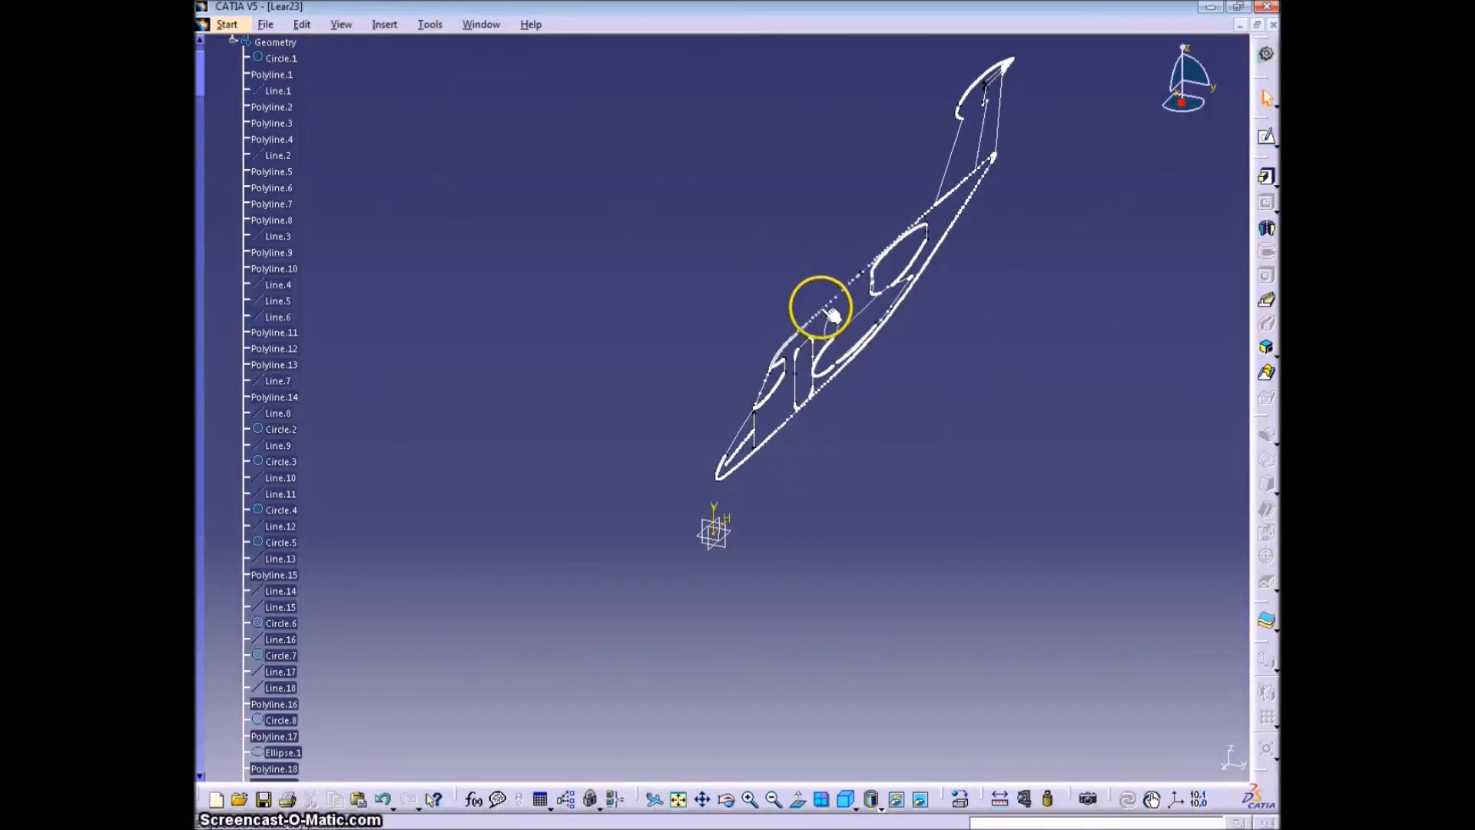
pyautogui.scroll(-5, 485, 572)
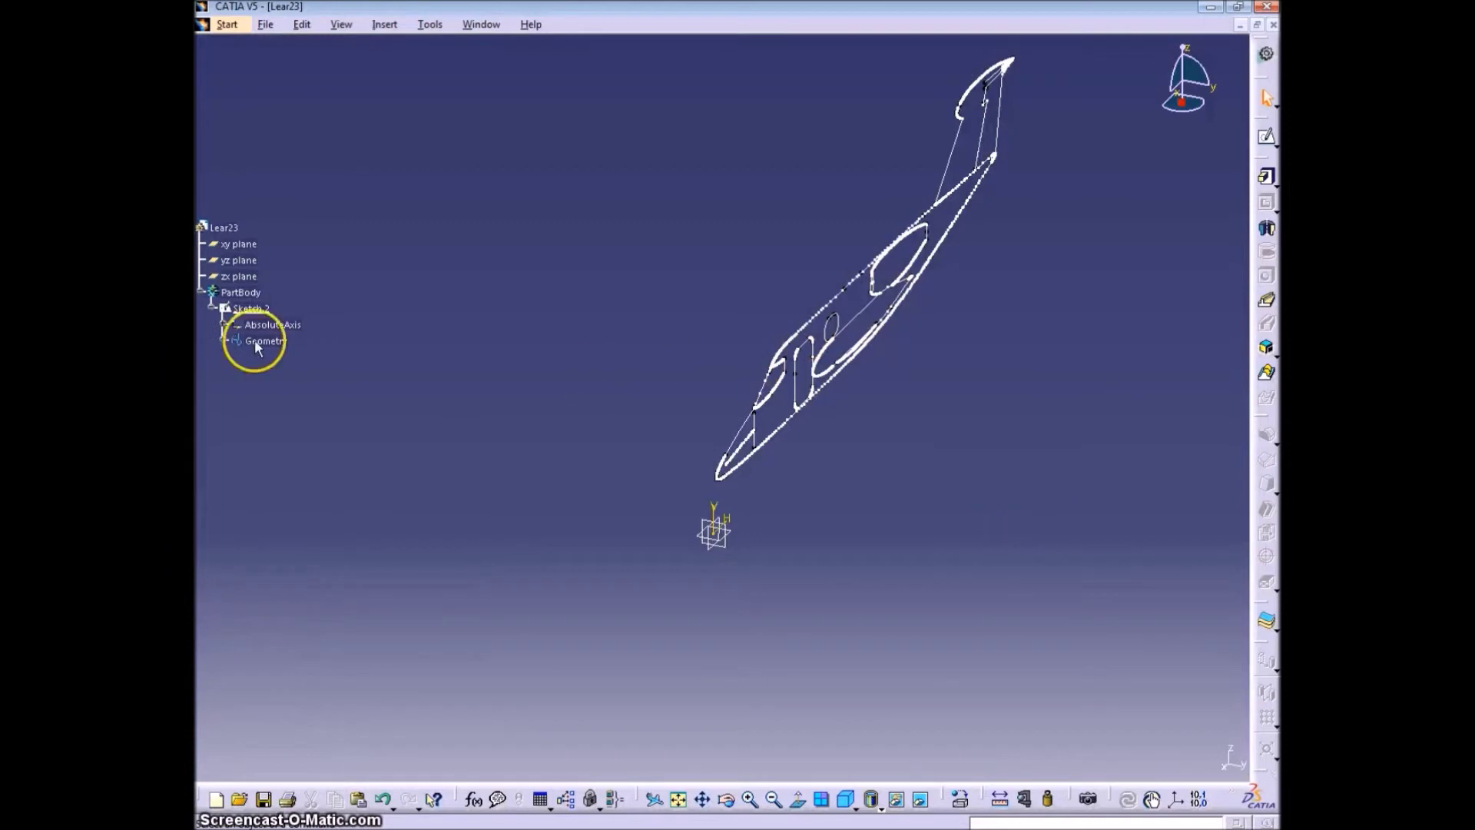
pyautogui.click(255, 340)
pyautogui.moveTo(849, 417); pyautogui.dragTo(684, 376, button='middle')
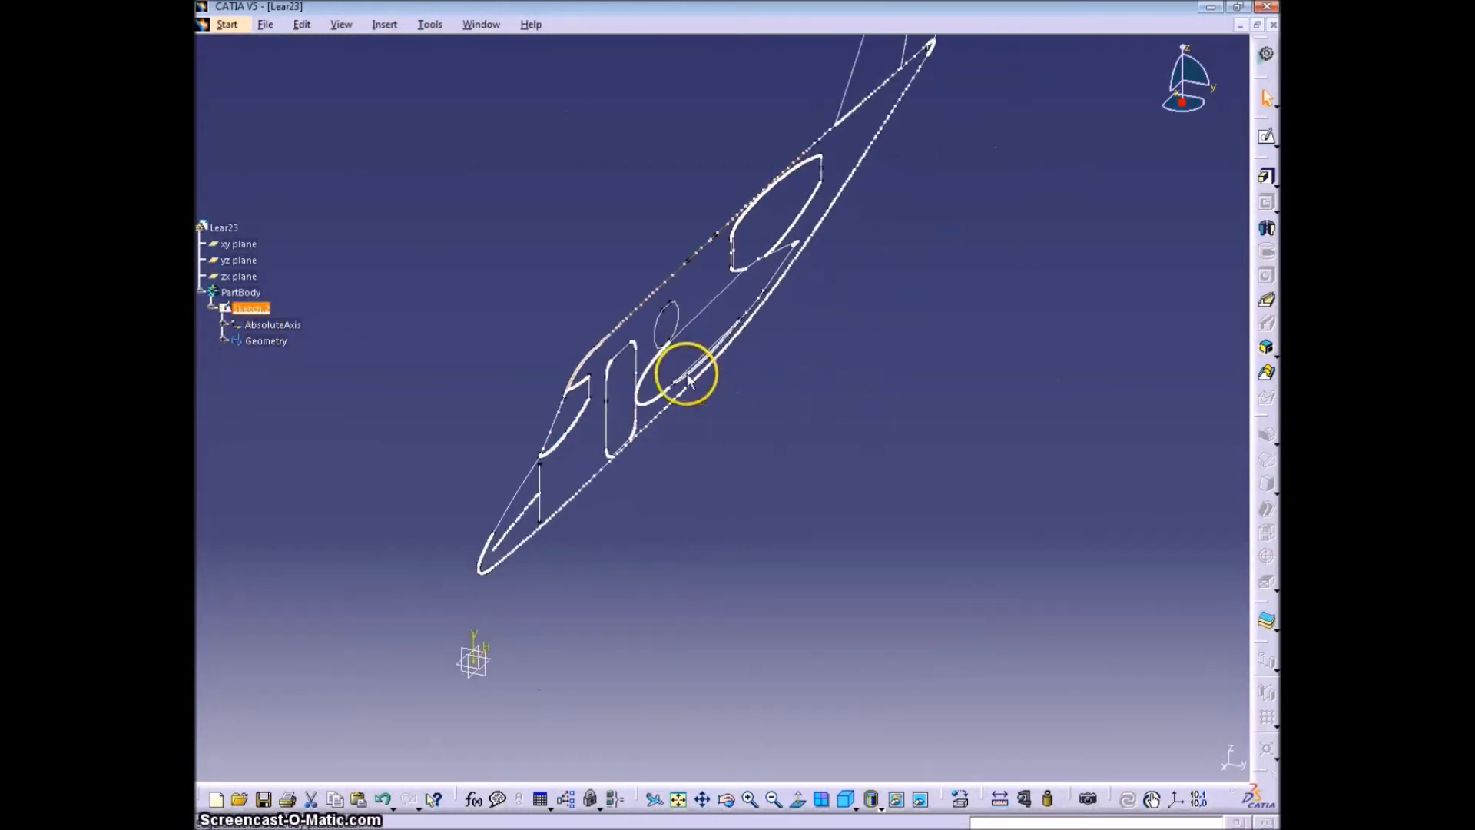
# - Reopen the aircraft profile sketch for editing and run Sketch Analysis on it
pyautogui.doubleClick(265, 340)
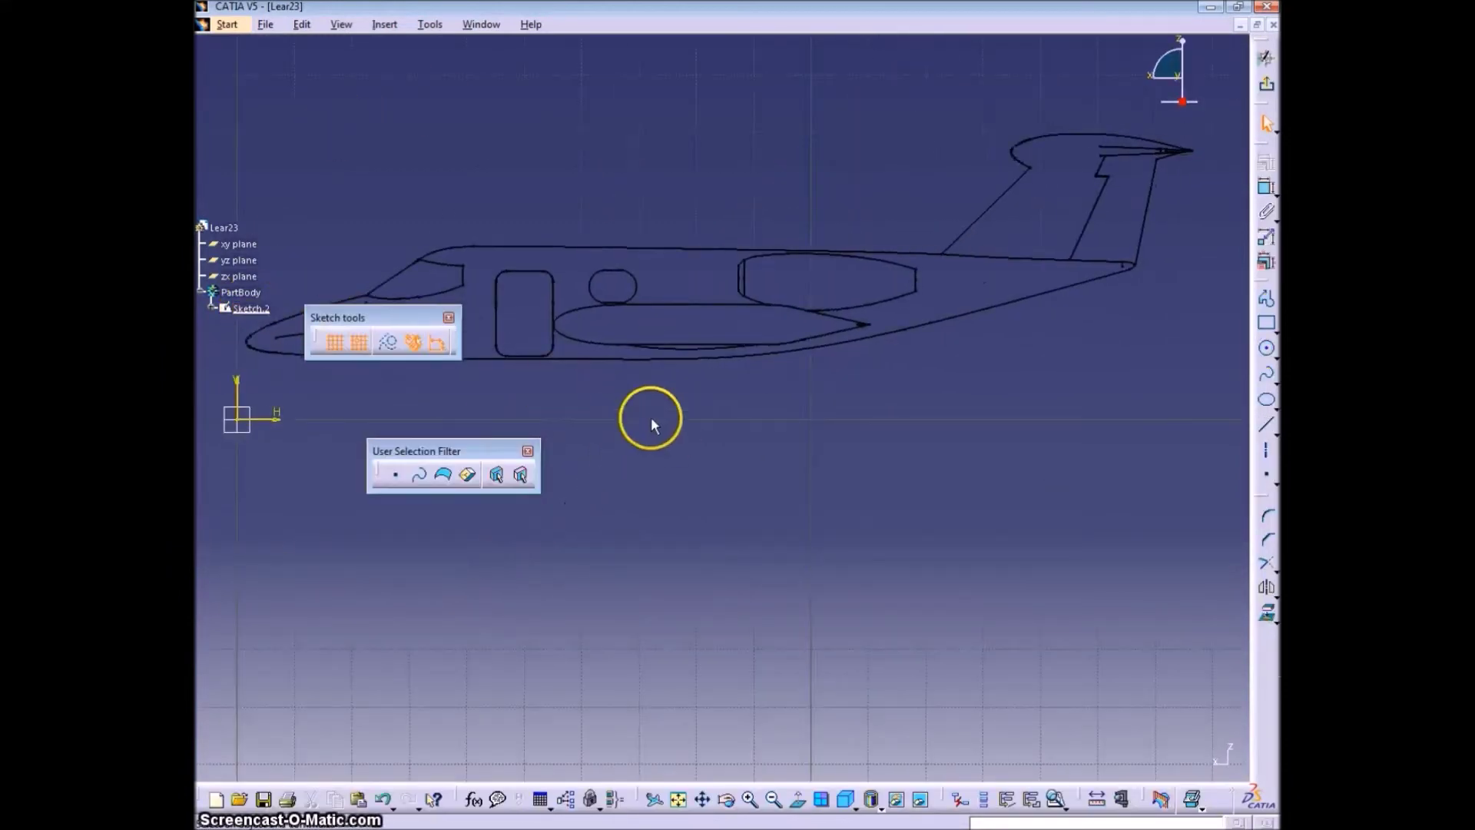
pyautogui.click(428, 24)
pyautogui.click(515, 281)
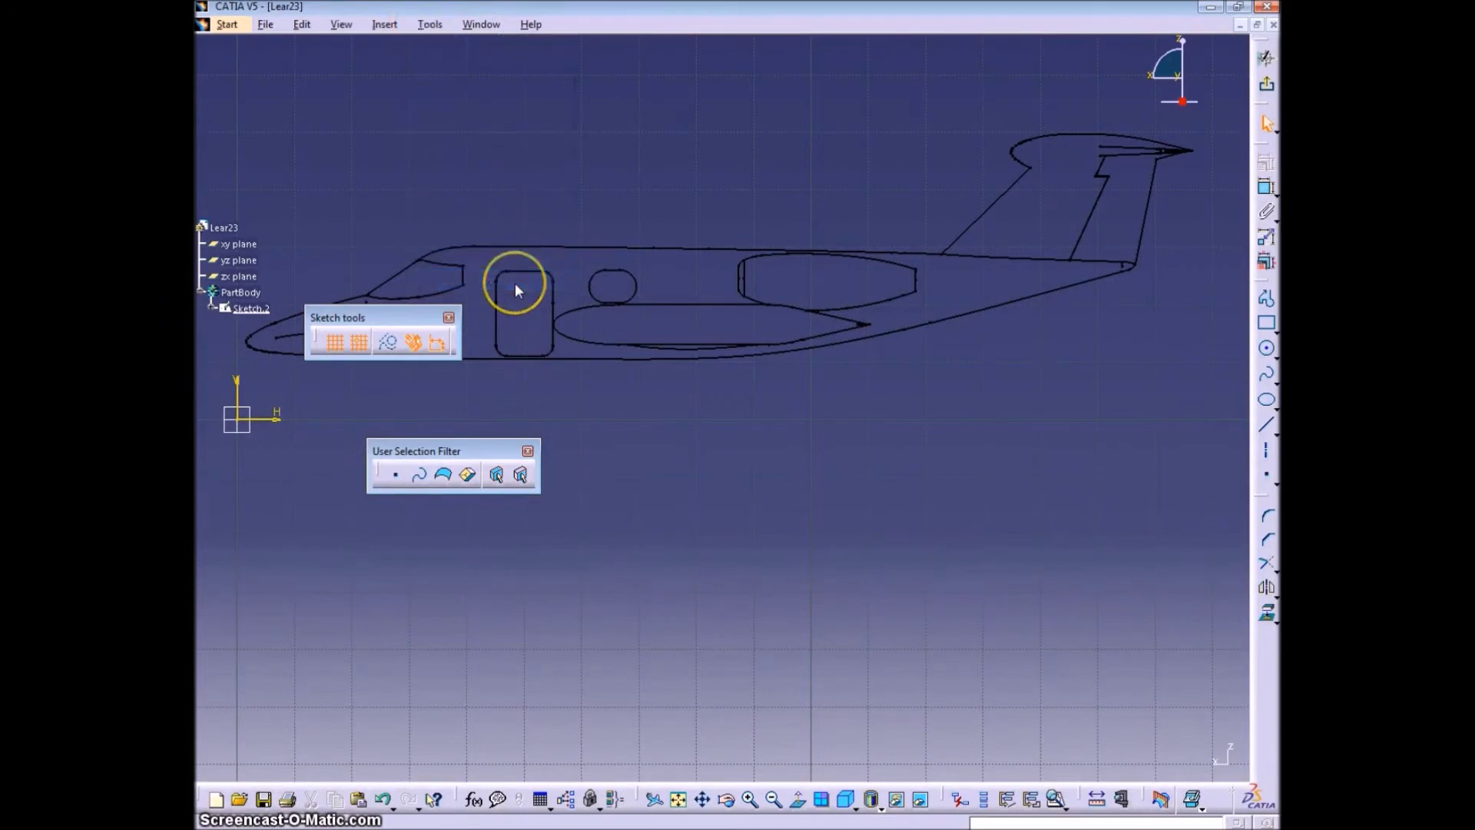
pyautogui.moveTo(622, 391); pyautogui.dragTo(616, 407, button='middle')
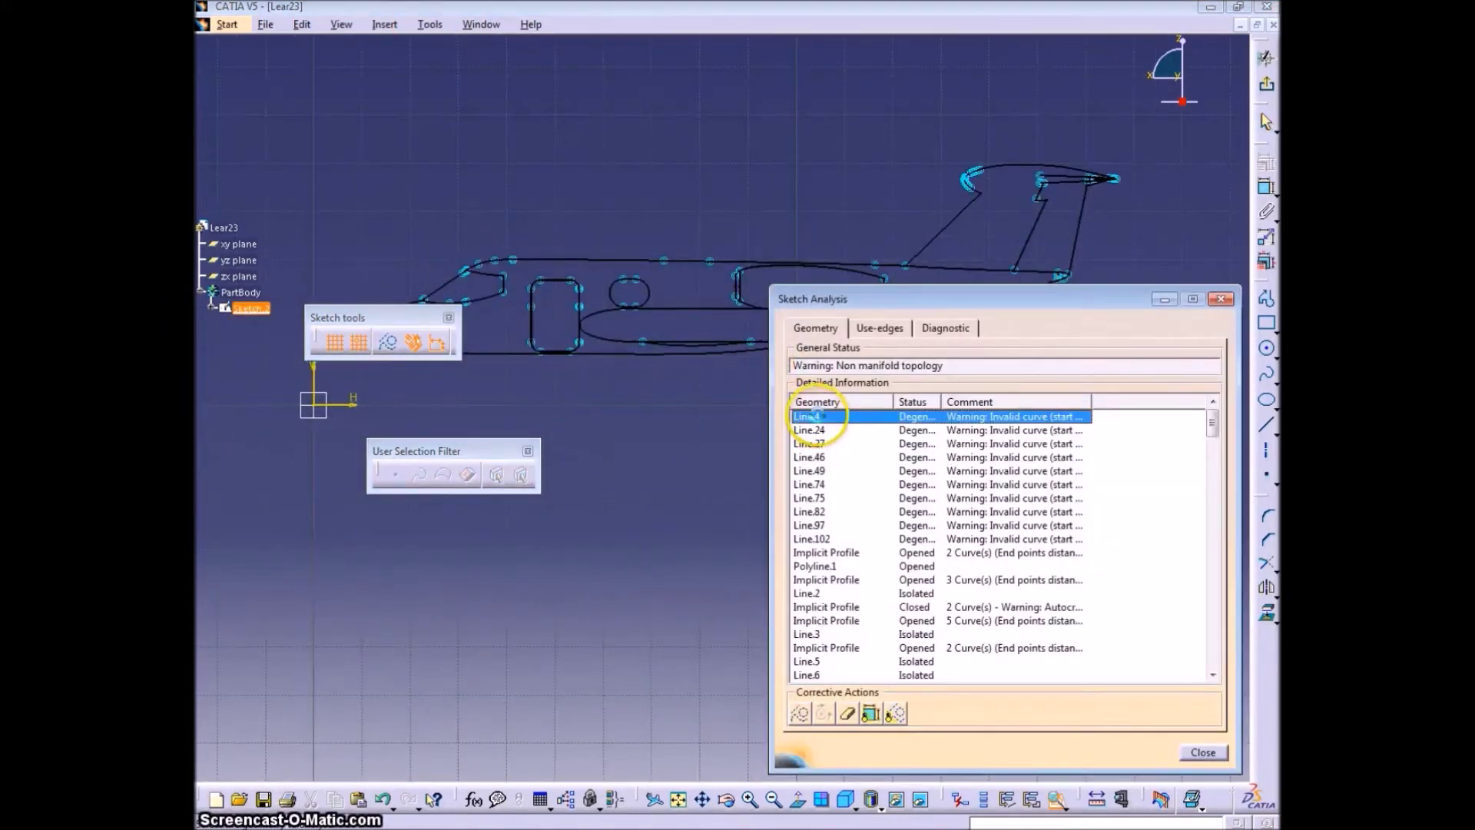
# - Locate the degenerate Line.4 in the specification tree, reframe on it in the sketch and delete it
pyautogui.click(214, 308)
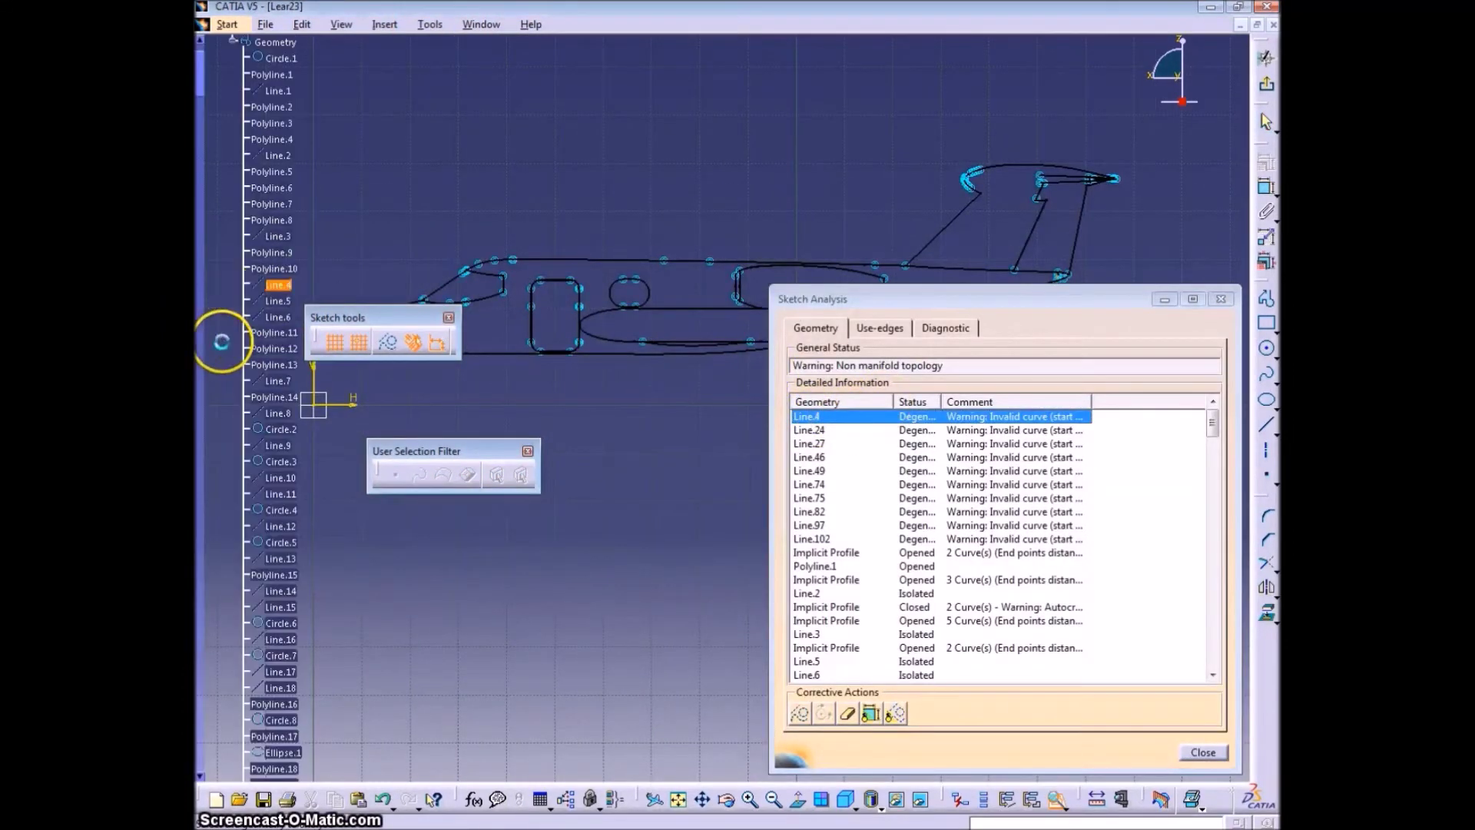
pyautogui.click(281, 285)
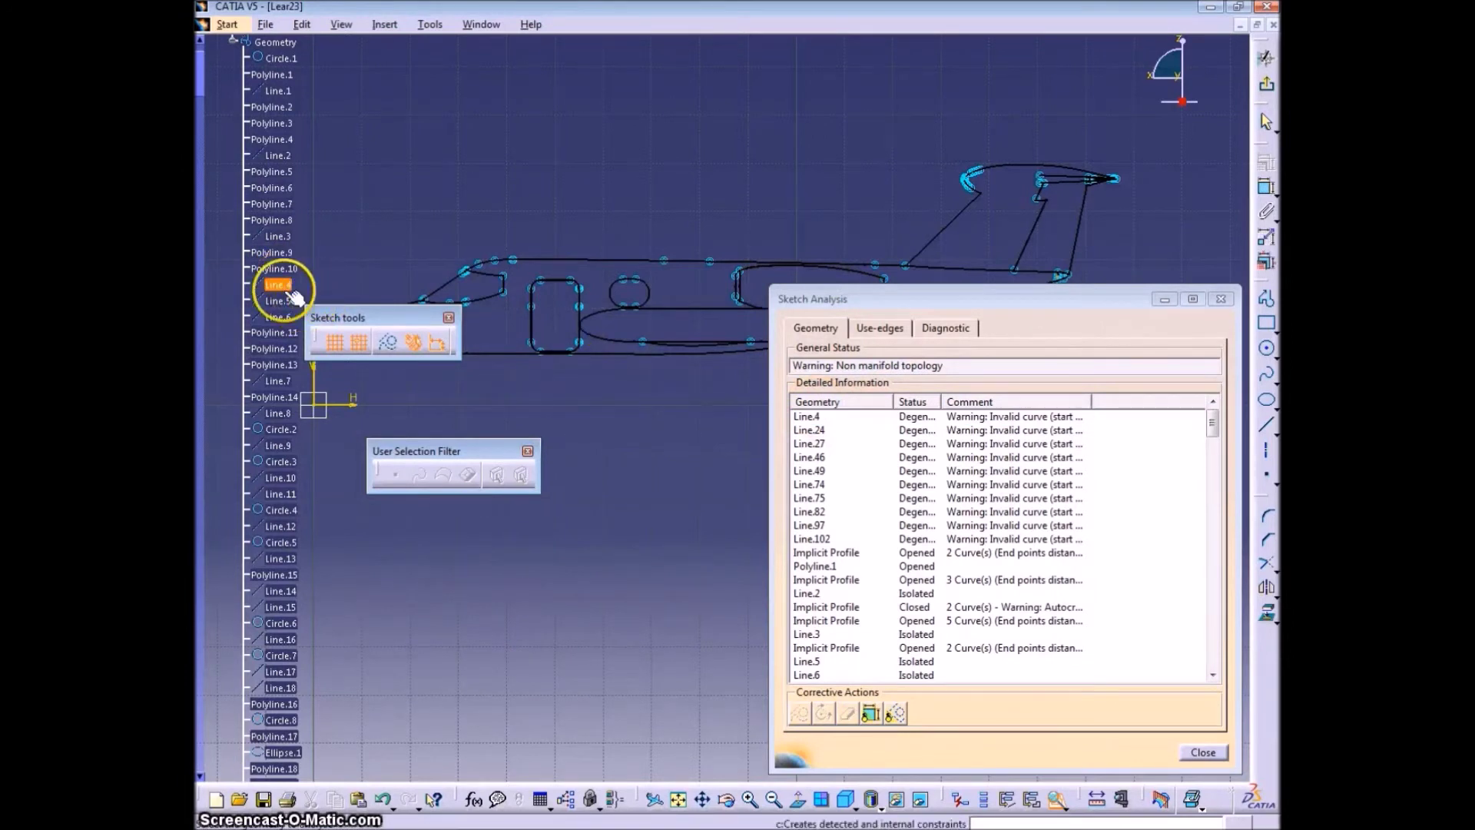
pyautogui.rightClick(281, 288)
pyautogui.click(334, 318)
pyautogui.moveTo(567, 271); pyautogui.dragTo(612, 402, button='middle')
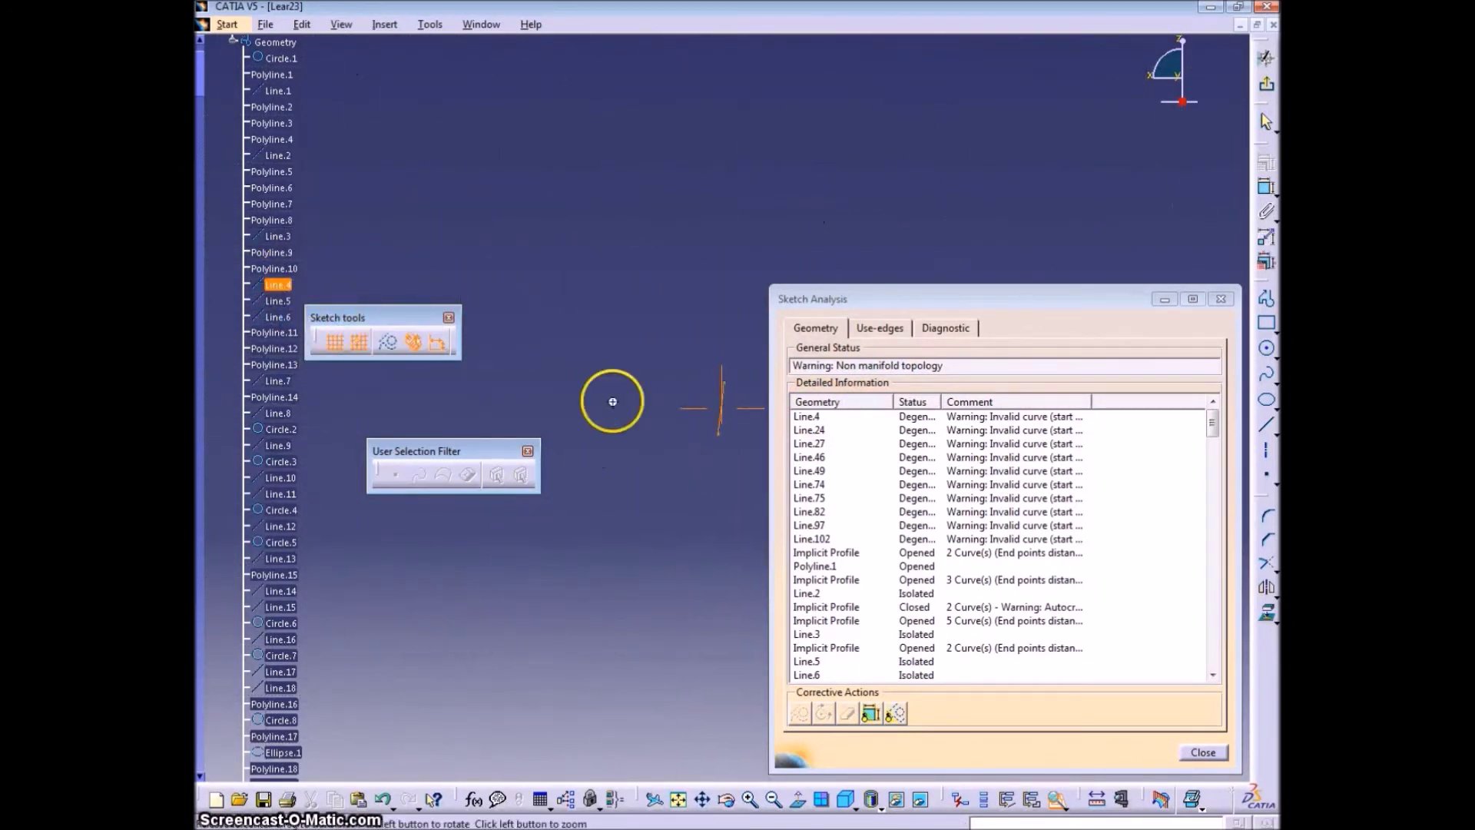
pyautogui.press('Escape')
pyautogui.click(278, 285)
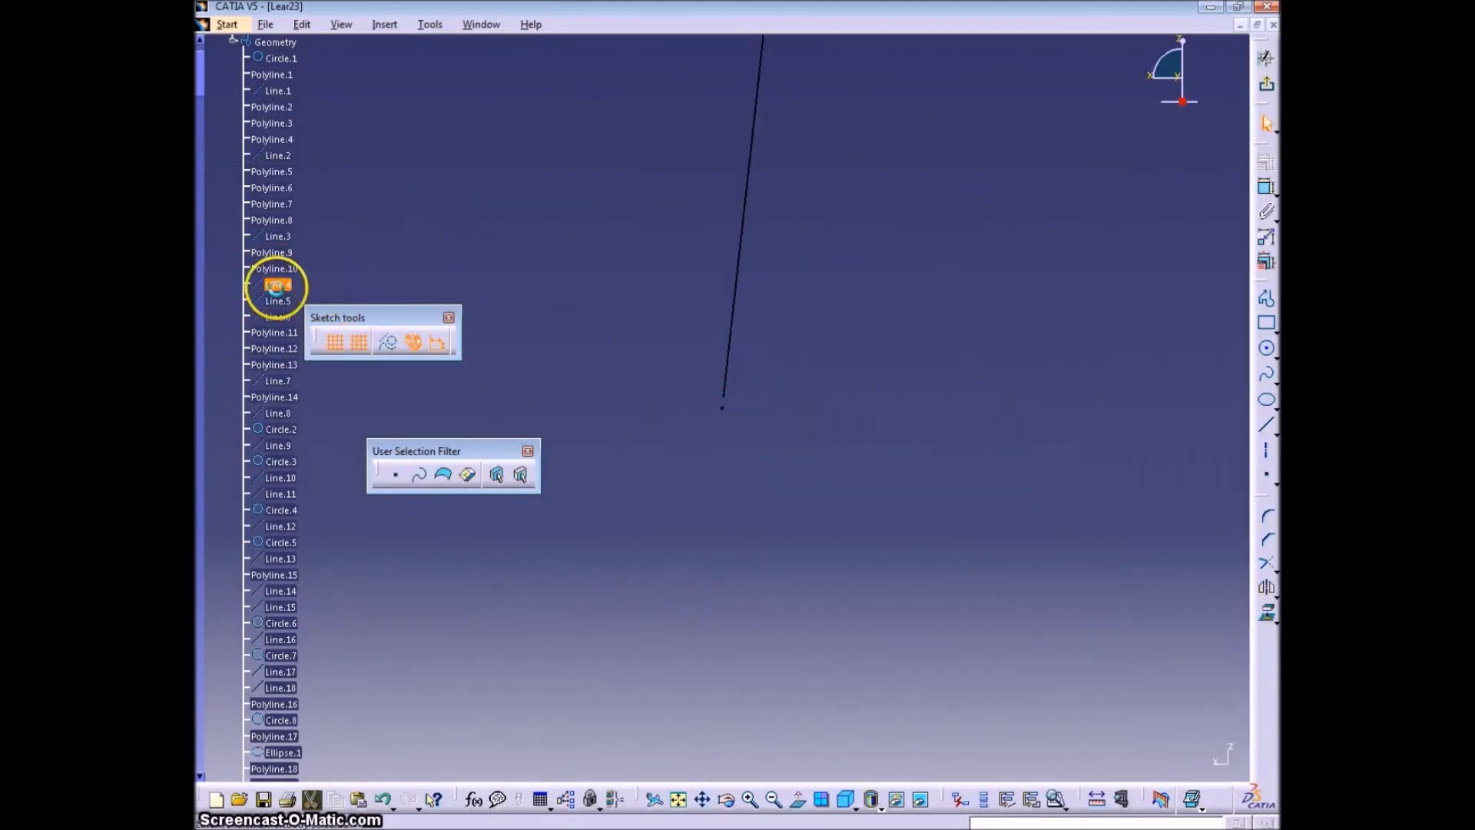
pyautogui.press('Delete')
# - Rerun Sketch Analysis and locate the degenerate Line.27 in the specification tree and the sketch
pyautogui.moveTo(656, 556)
pyautogui.mouseDown(button='middle')
pyautogui.moveTo(835, 313)
pyautogui.moveTo(778, 381)
pyautogui.mouseUp(button='middle')
pyautogui.click(429, 24)
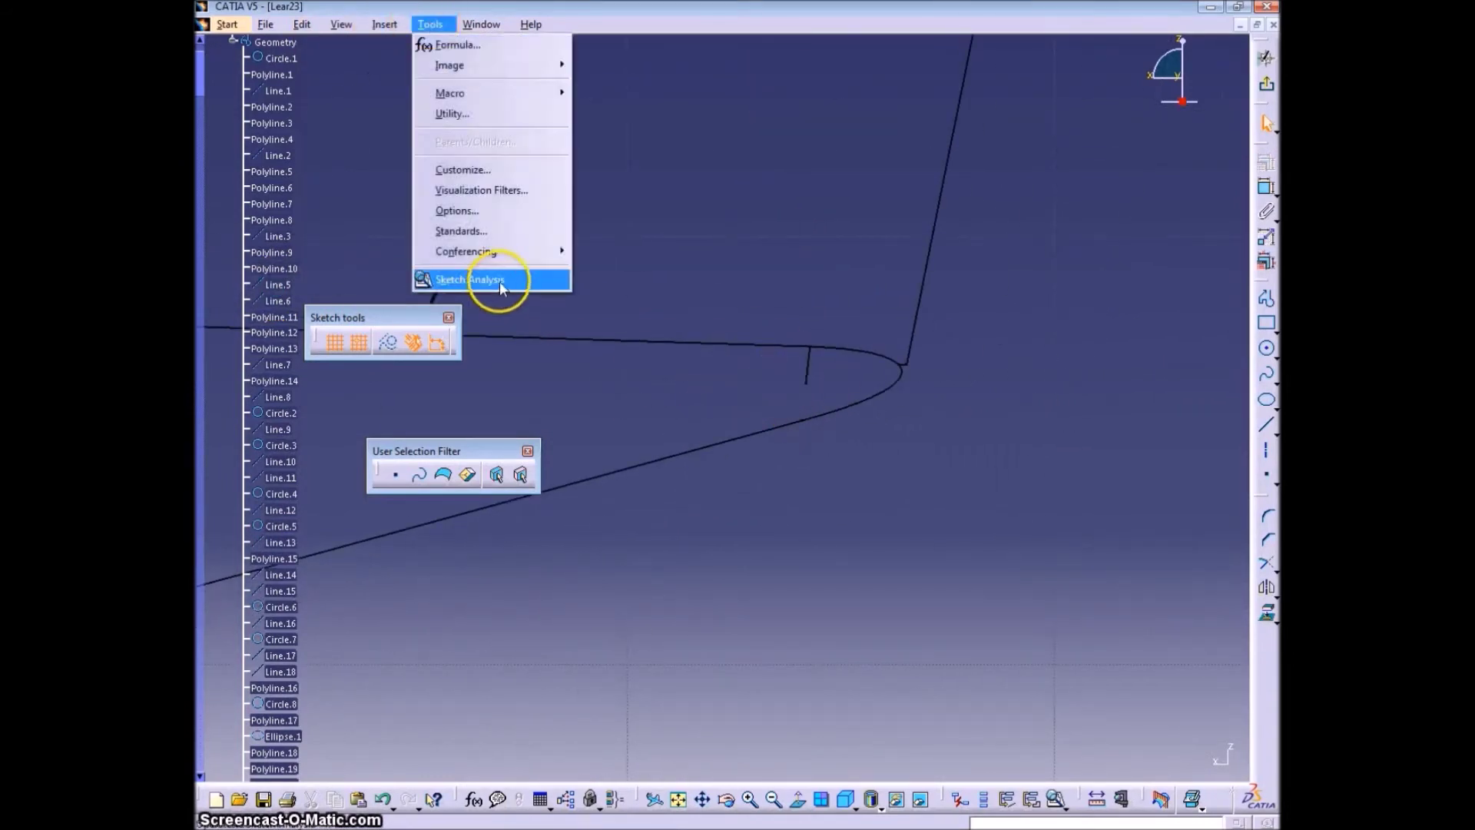
pyautogui.click(492, 280)
pyautogui.click(818, 430)
pyautogui.rightClick(819, 432)
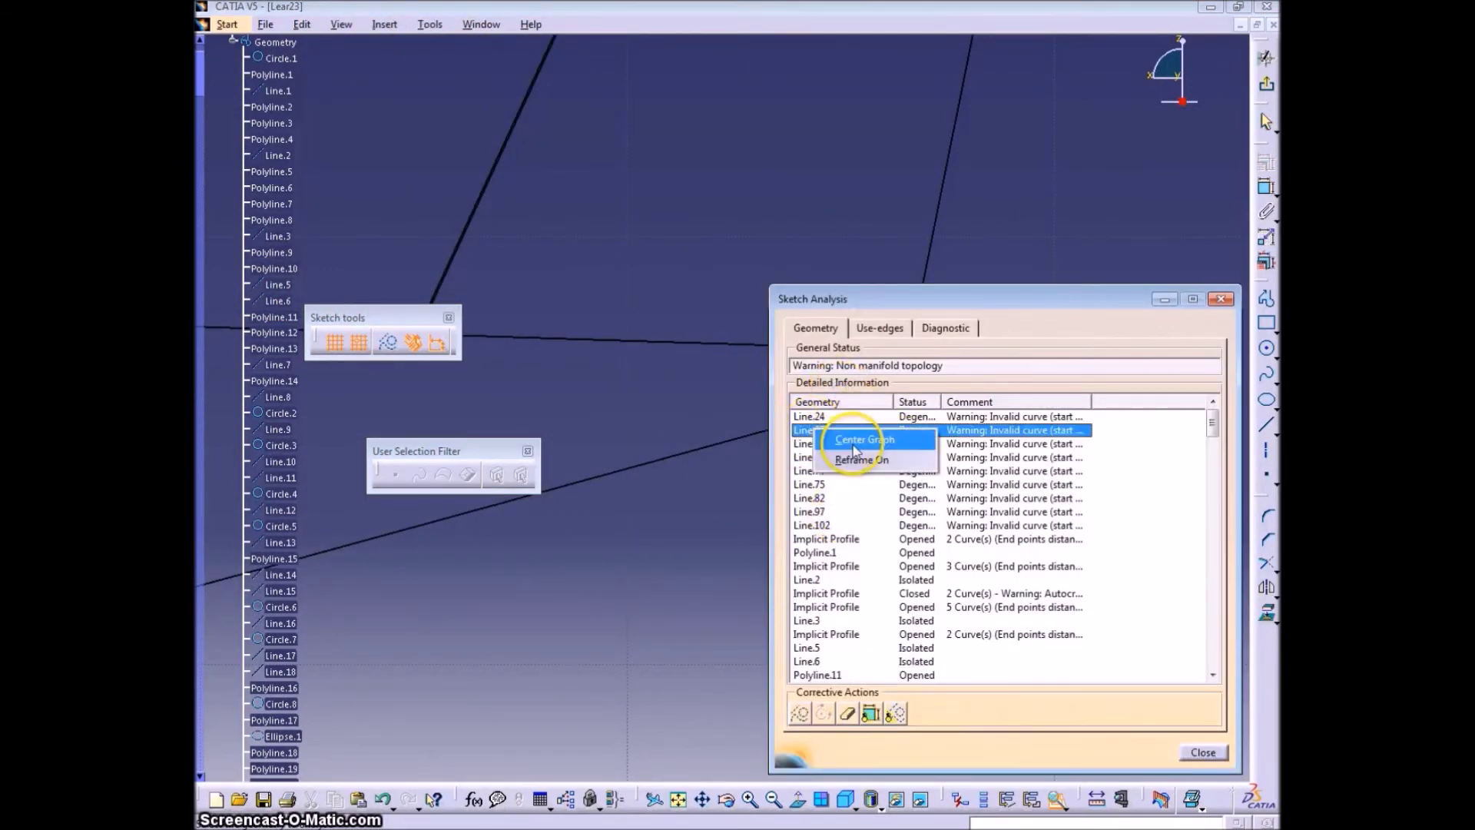
pyautogui.click(850, 439)
pyautogui.rightClick(807, 432)
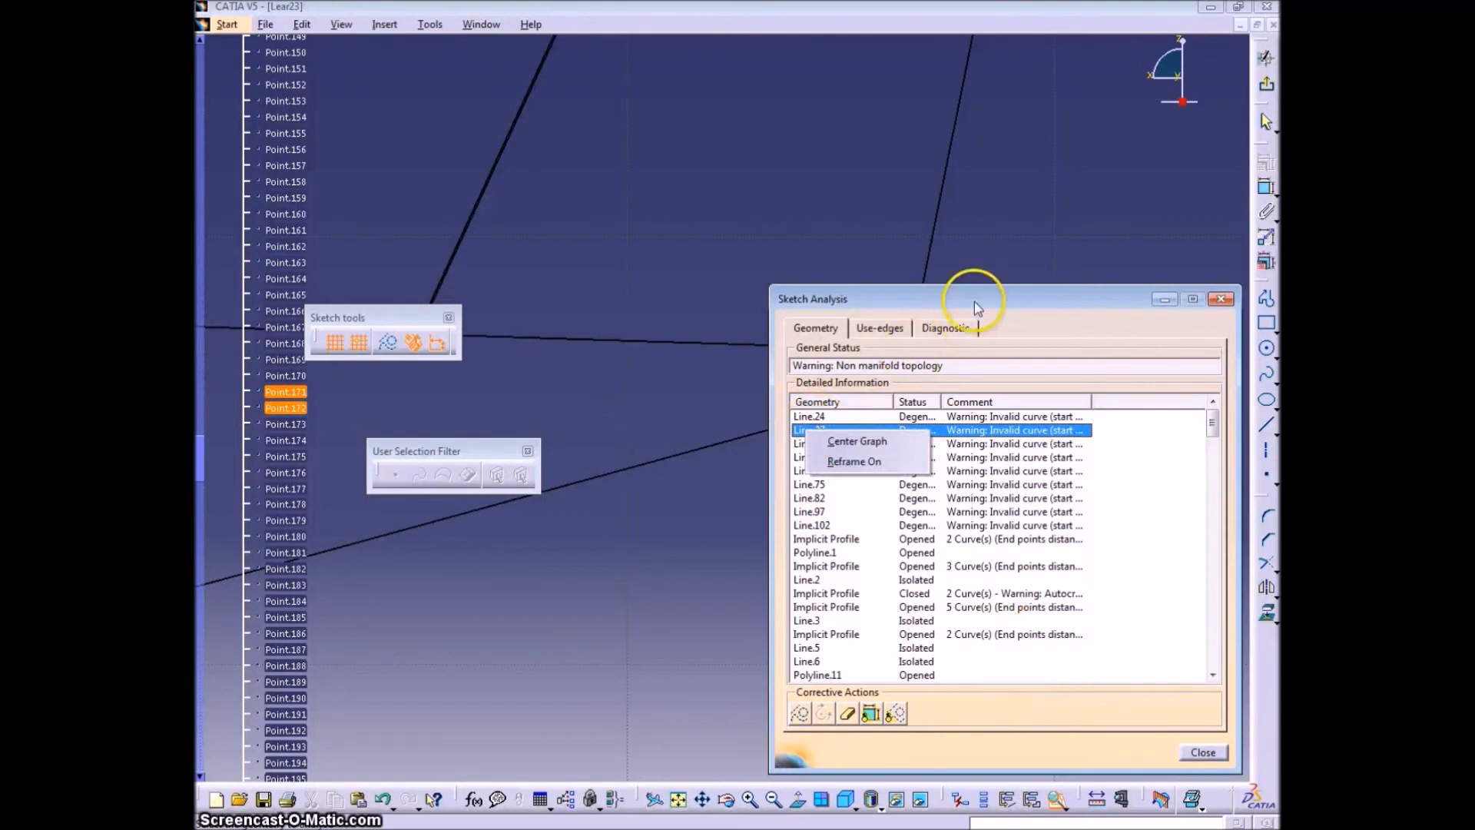
pyautogui.click(816, 465)
# - Set all remaining degenerate lines, from Line.24 to Line.102, in construction mode from the analysis results
pyautogui.click(835, 415)
pyautogui.keyDown('shift'); pyautogui.click(813, 526); pyautogui.keyUp('shift')
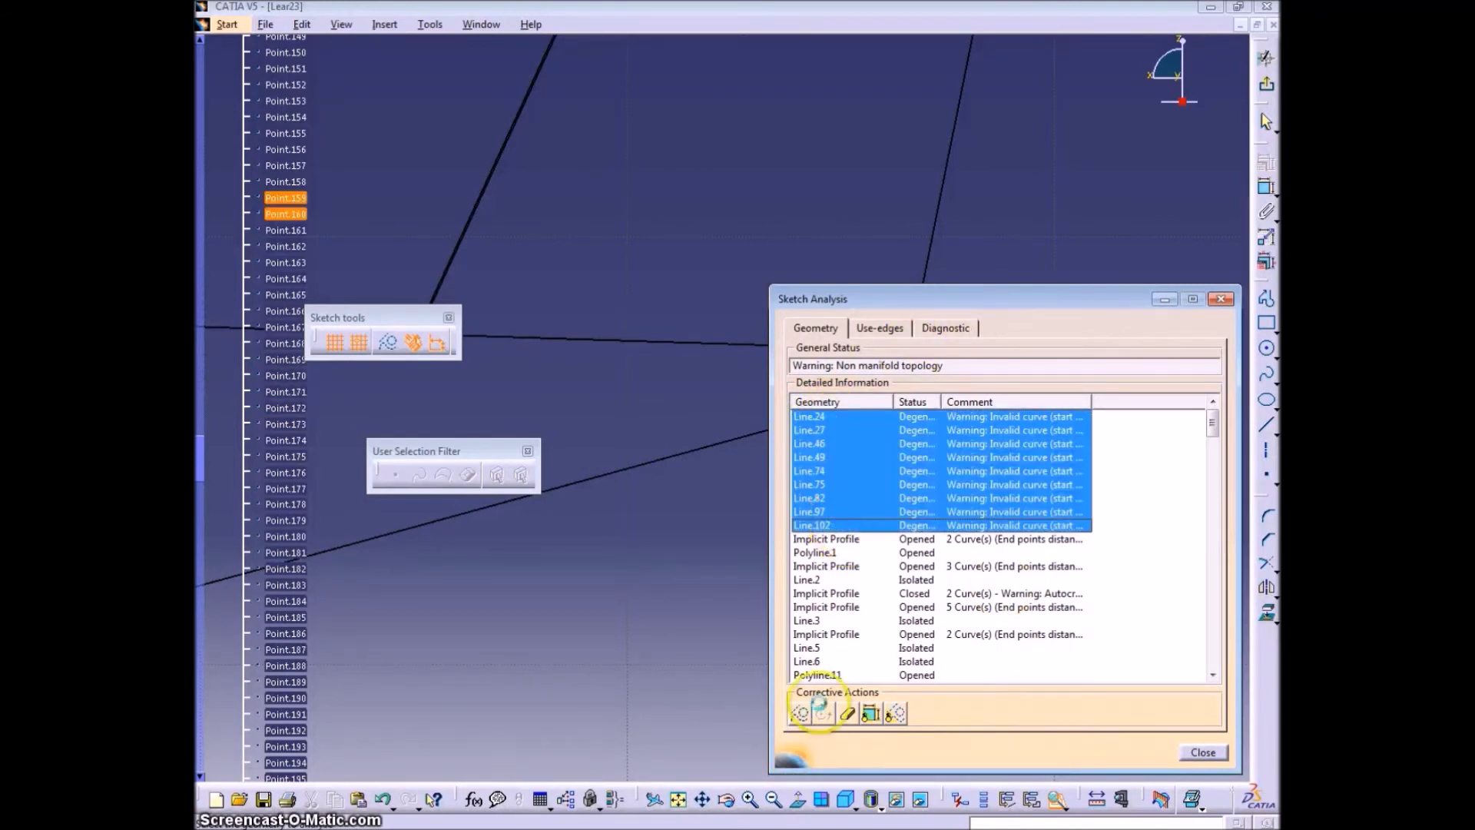
pyautogui.click(803, 722)
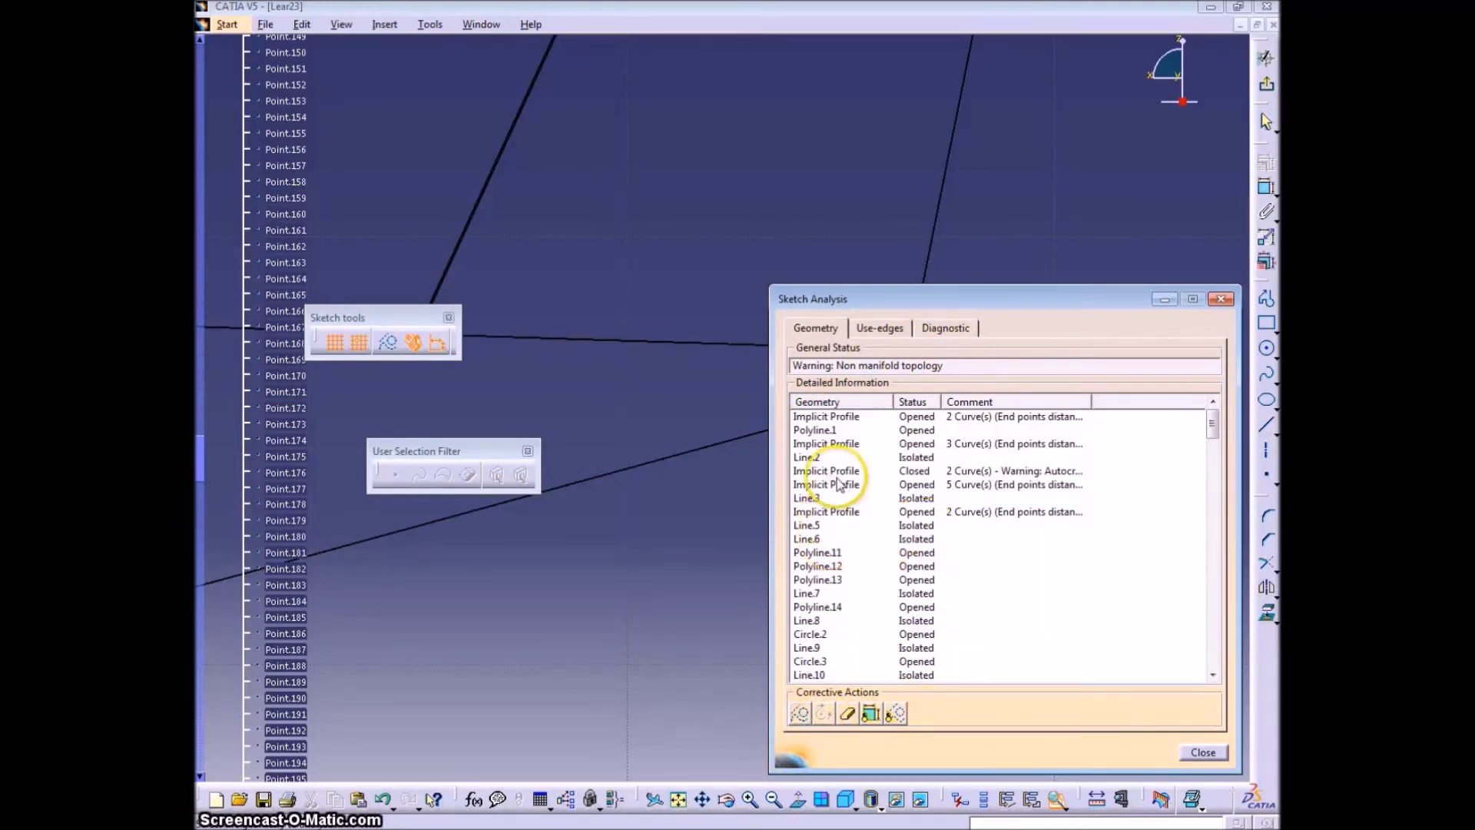
# - Reframe on the first opened implicit profile in the analysis results, examine its curves up close and rerun Sketch Analysis
pyautogui.rightClick(838, 419)
pyautogui.click(883, 447)
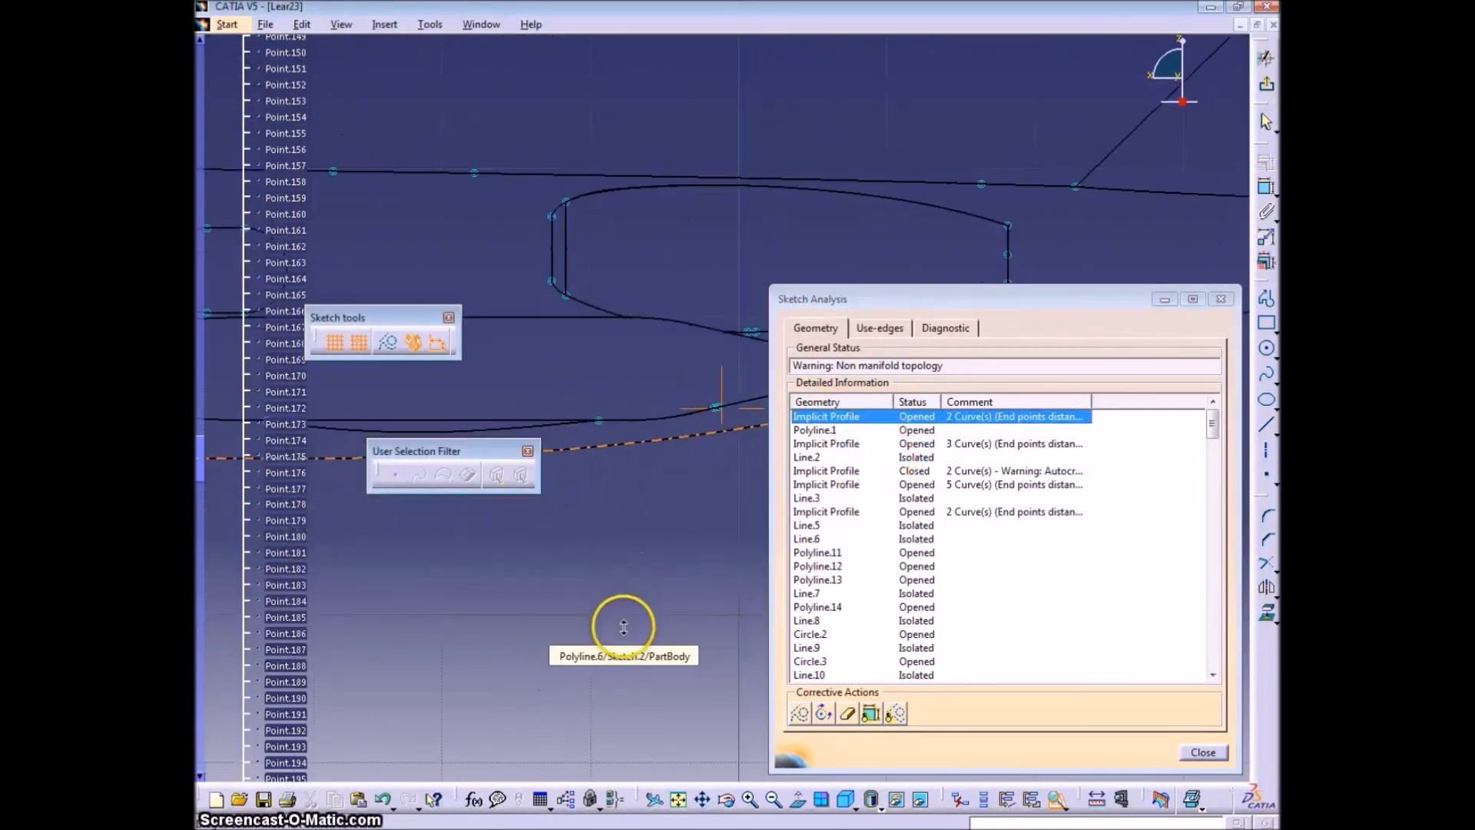
pyautogui.keyDown('ctrl'); pyautogui.moveTo(600, 642); pyautogui.dragTo(628, 252, button='middle'); pyautogui.keyUp('ctrl')
pyautogui.click(1197, 749)
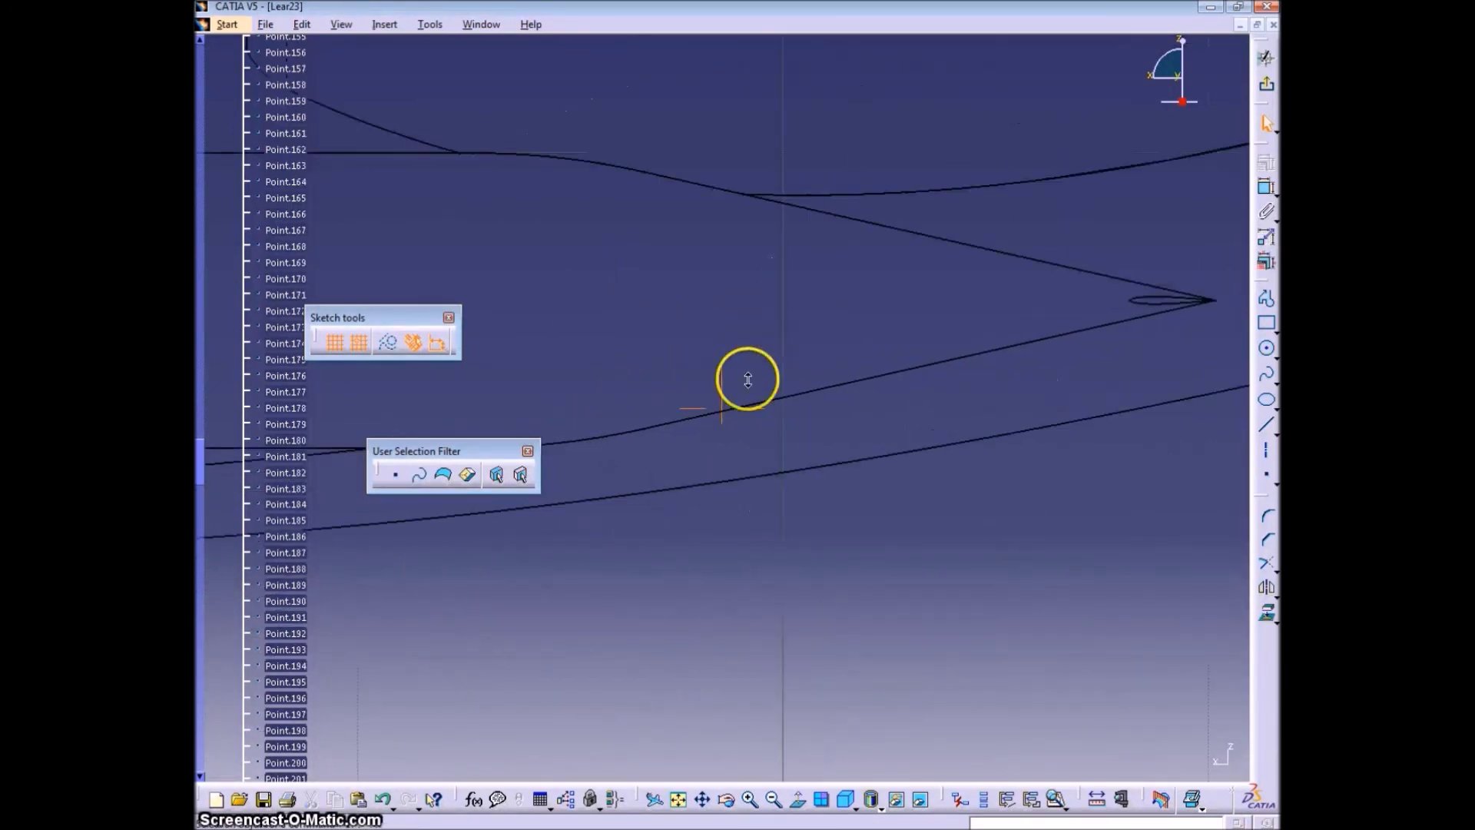
pyautogui.click(430, 24)
pyautogui.click(498, 284)
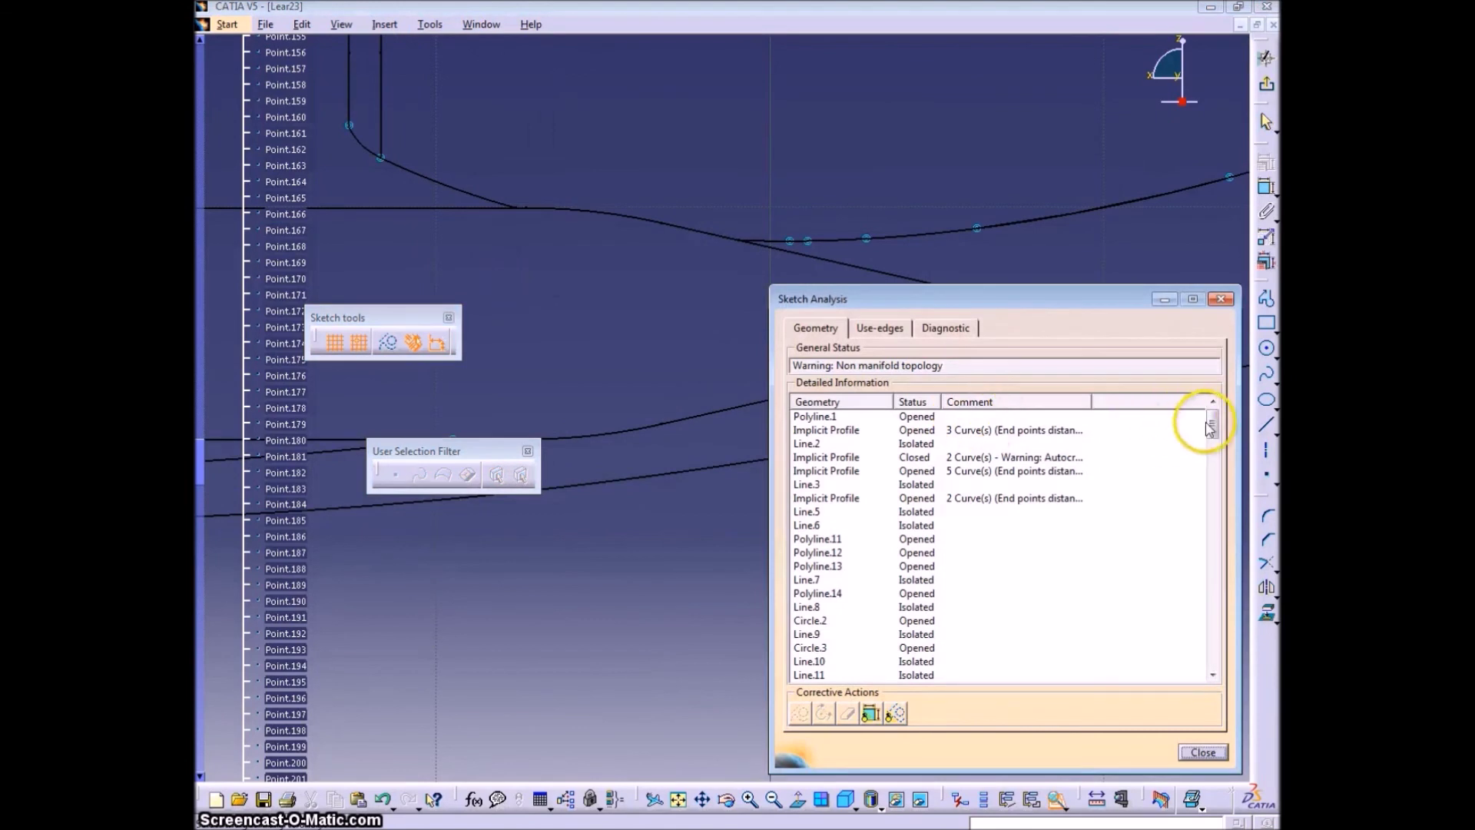